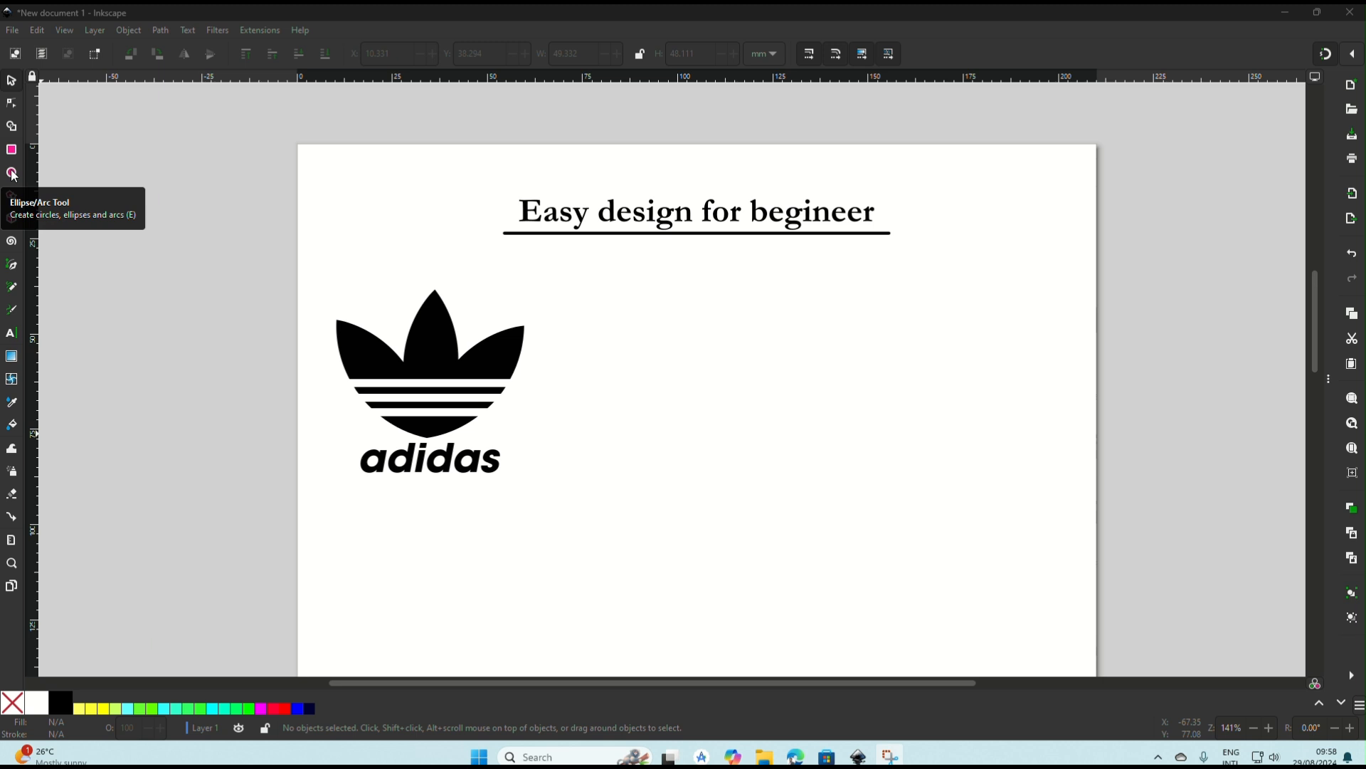
# - Draw a circle about 56 mm wide in the empty area beside the adidas logo
pyautogui.click(12, 174)
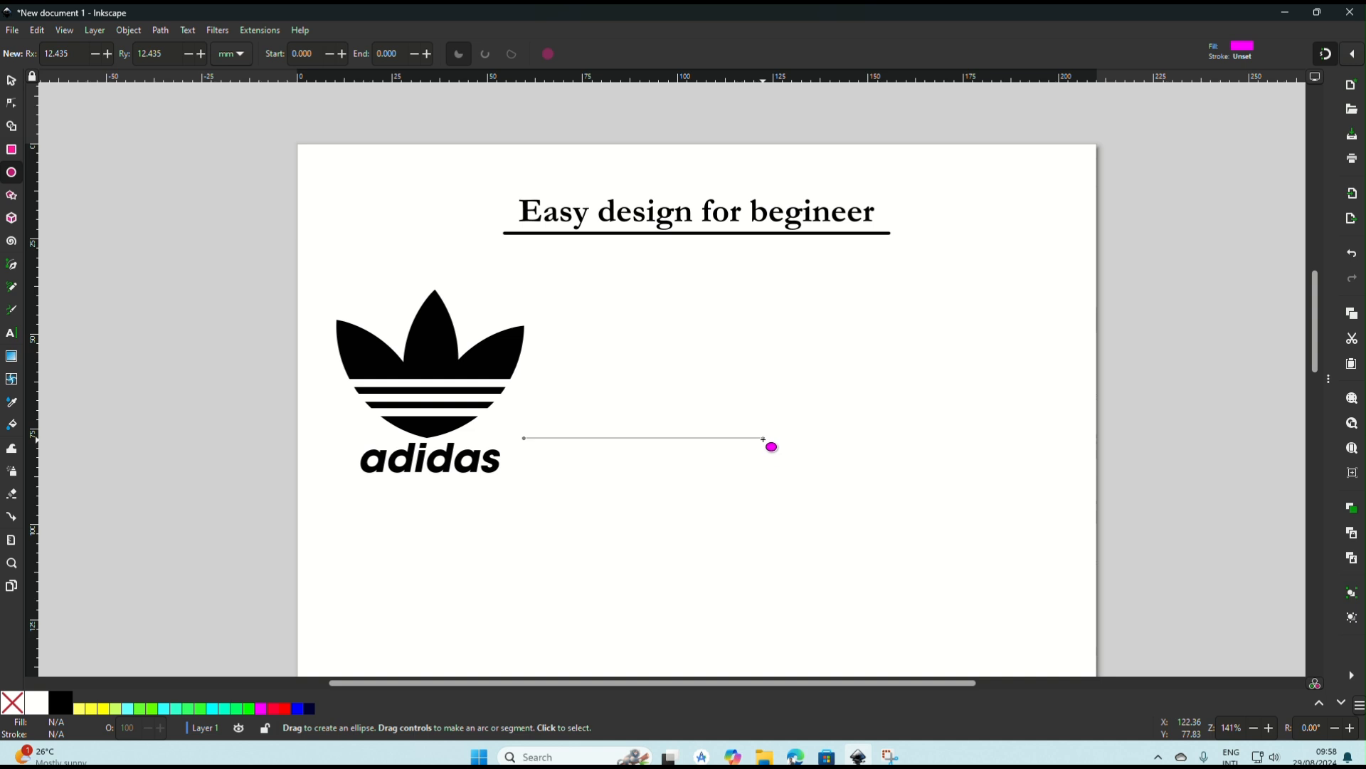
pyautogui.moveTo(723, 363); pyautogui.dragTo(828, 493)
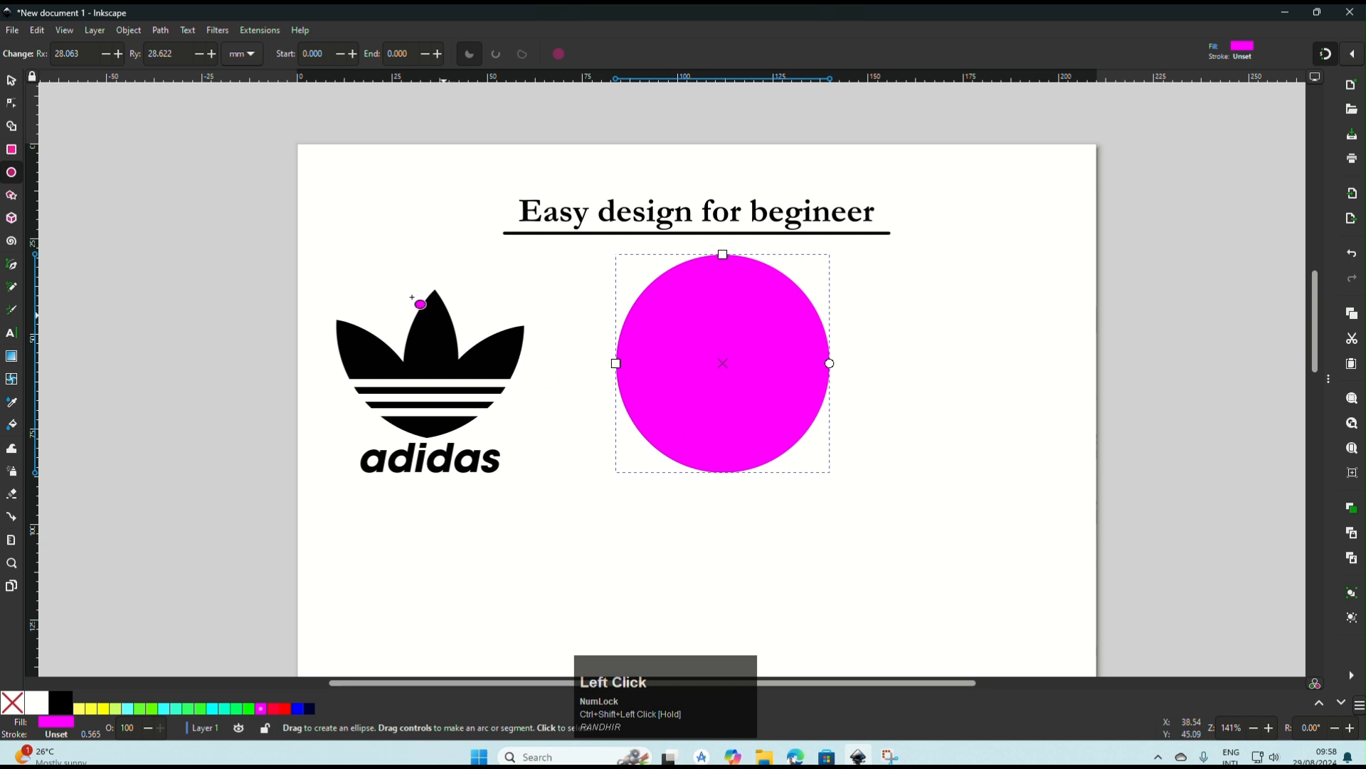
pyautogui.click(11, 79)
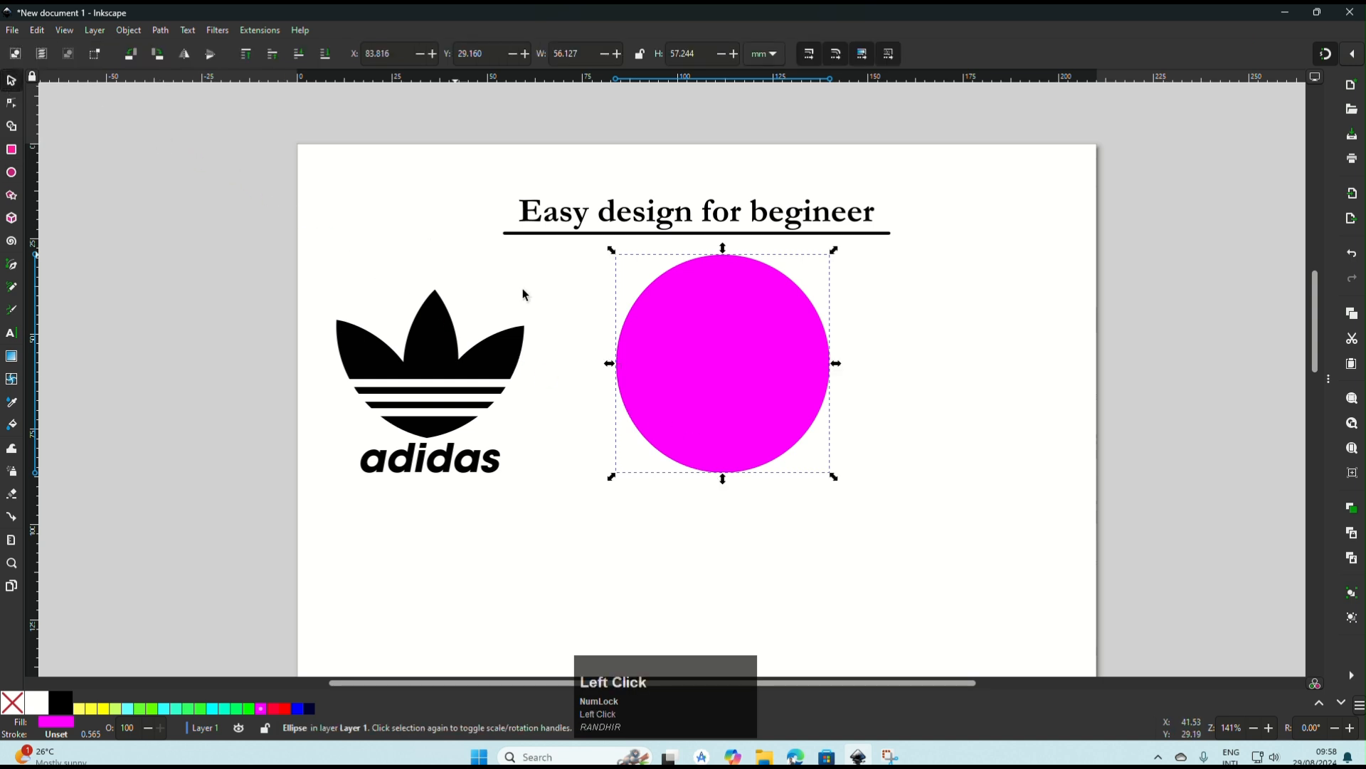
# - Shrink the circle to about 43 mm wide, keep it beside the logo, and fill it black
pyautogui.moveTo(783, 385); pyautogui.dragTo(818, 399)
pyautogui.keyDown('ctrl'); pyautogui.keyDown('shift'); pyautogui.click(879, 501); pyautogui.keyUp('shift'); pyautogui.keyUp('ctrl')
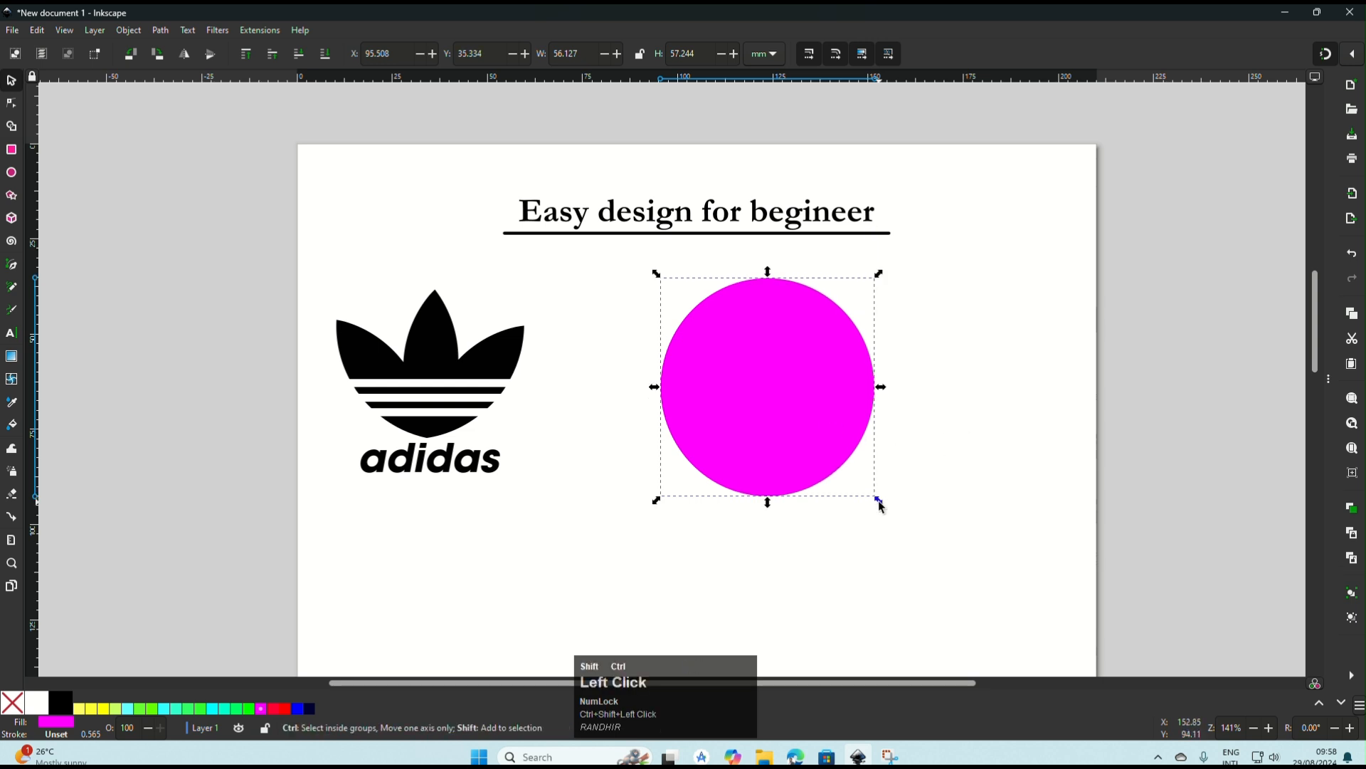
pyautogui.moveTo(880, 504); pyautogui.dragTo(867, 479)
pyautogui.moveTo(764, 404); pyautogui.dragTo(736, 422)
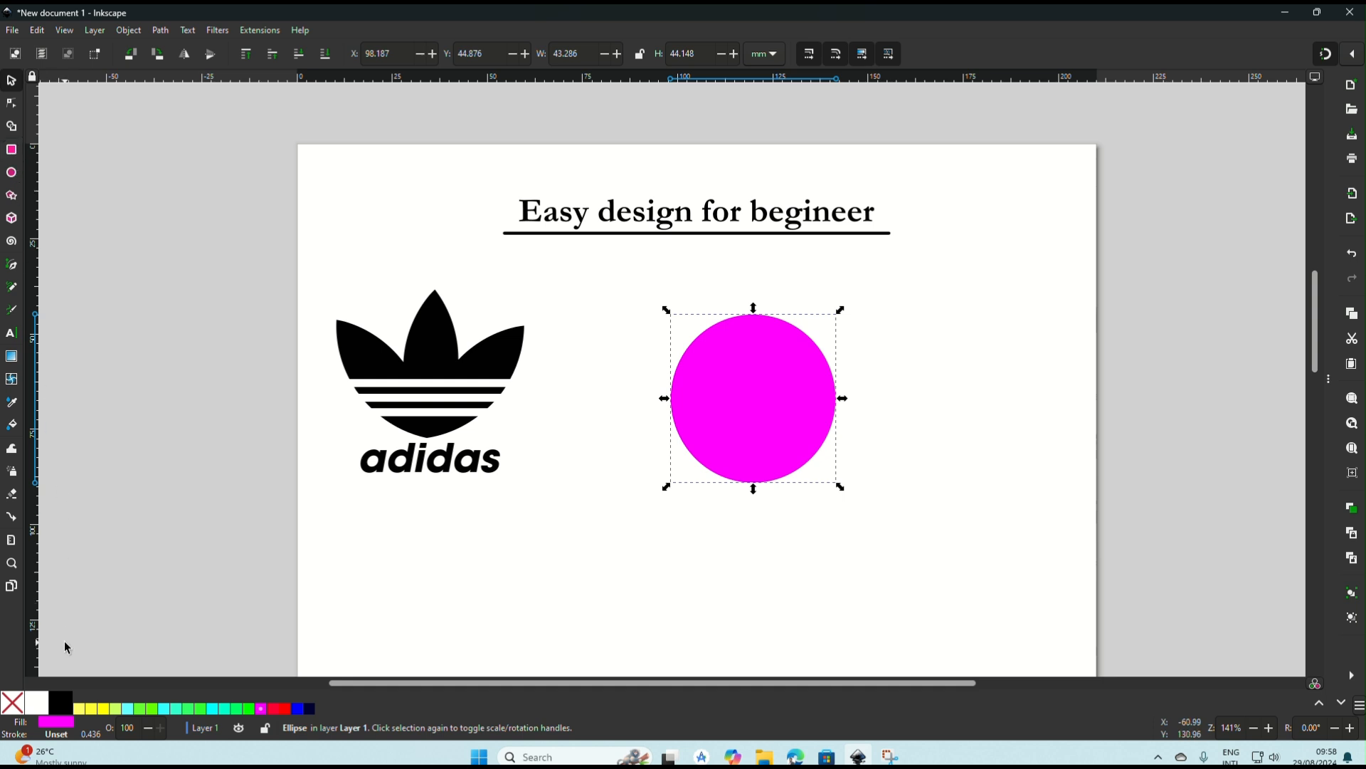
pyautogui.click(64, 705)
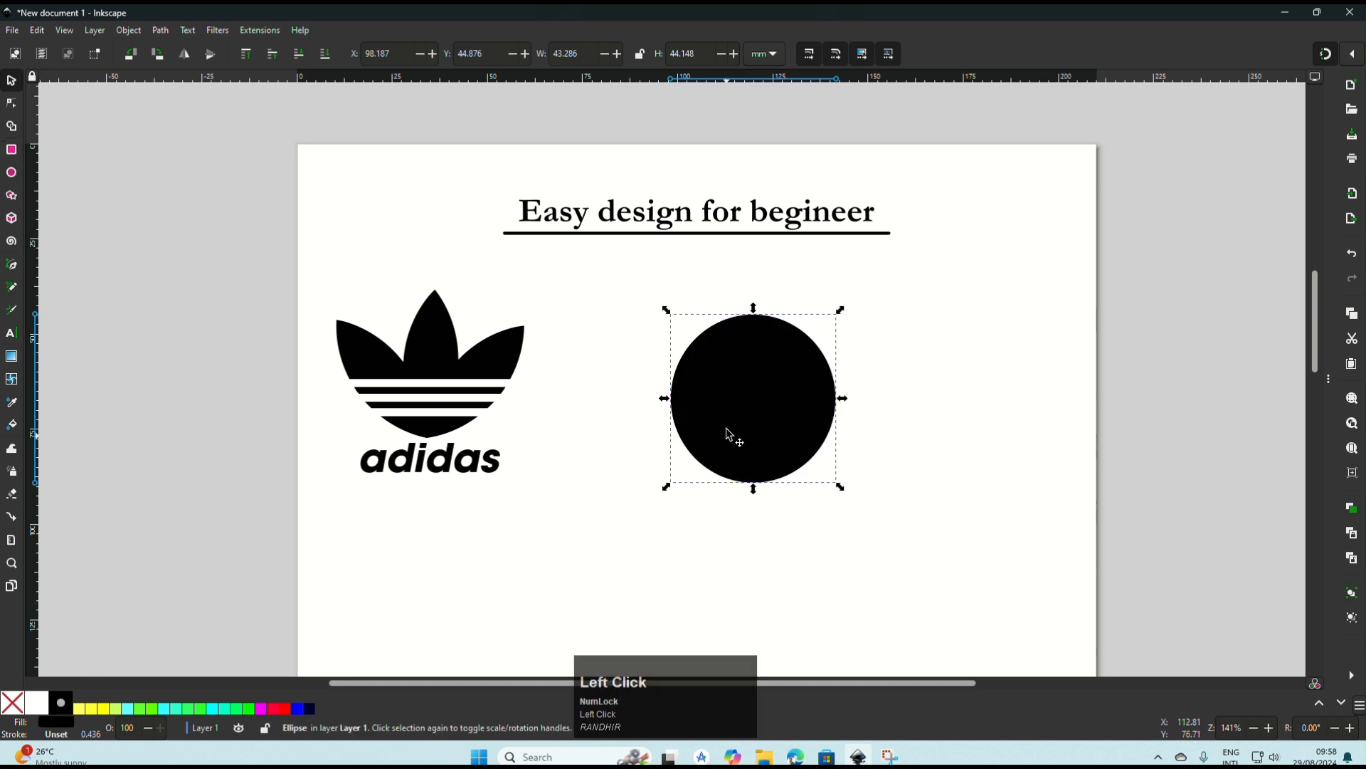
pyautogui.moveTo(734, 435); pyautogui.dragTo(724, 422)
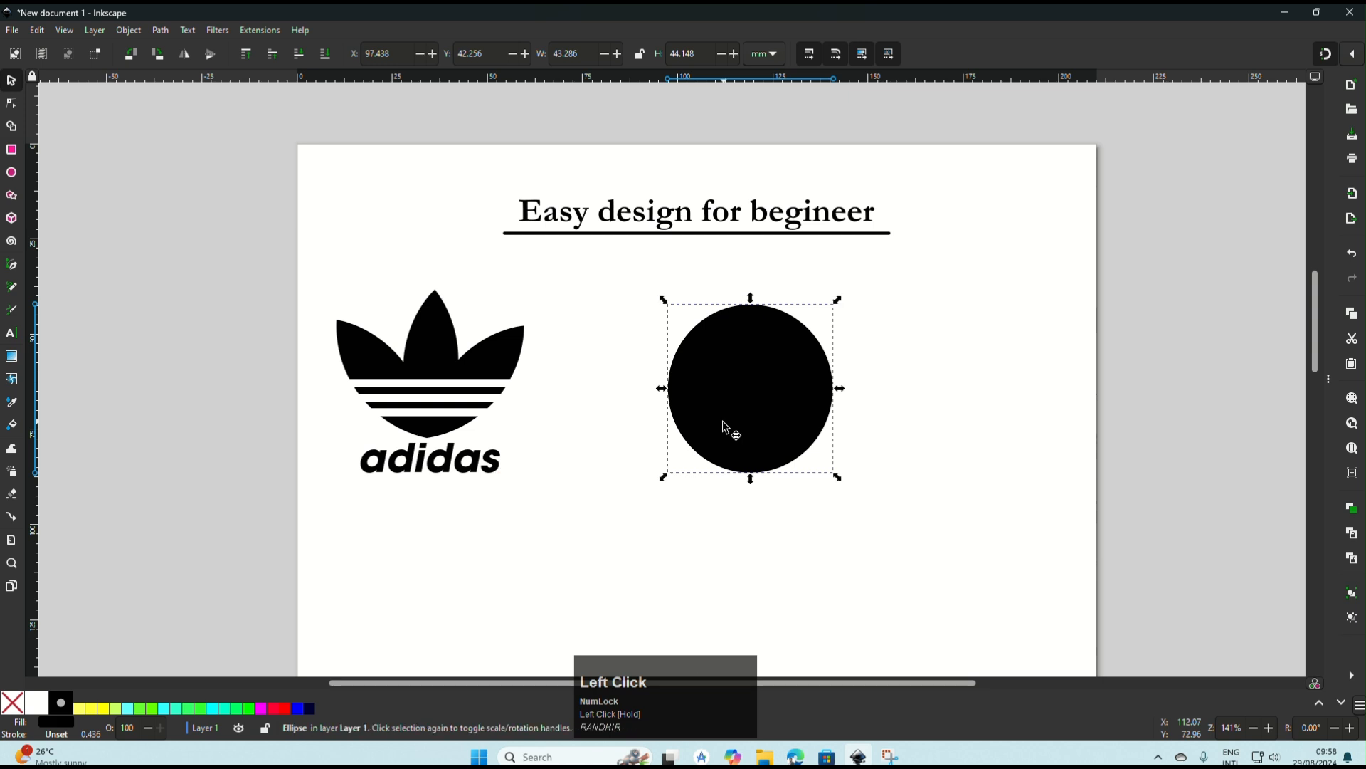
# - Duplicate the black circle, offset the copy up and to the right so it overlaps the original, and fill it blue
pyautogui.press('ctrl')
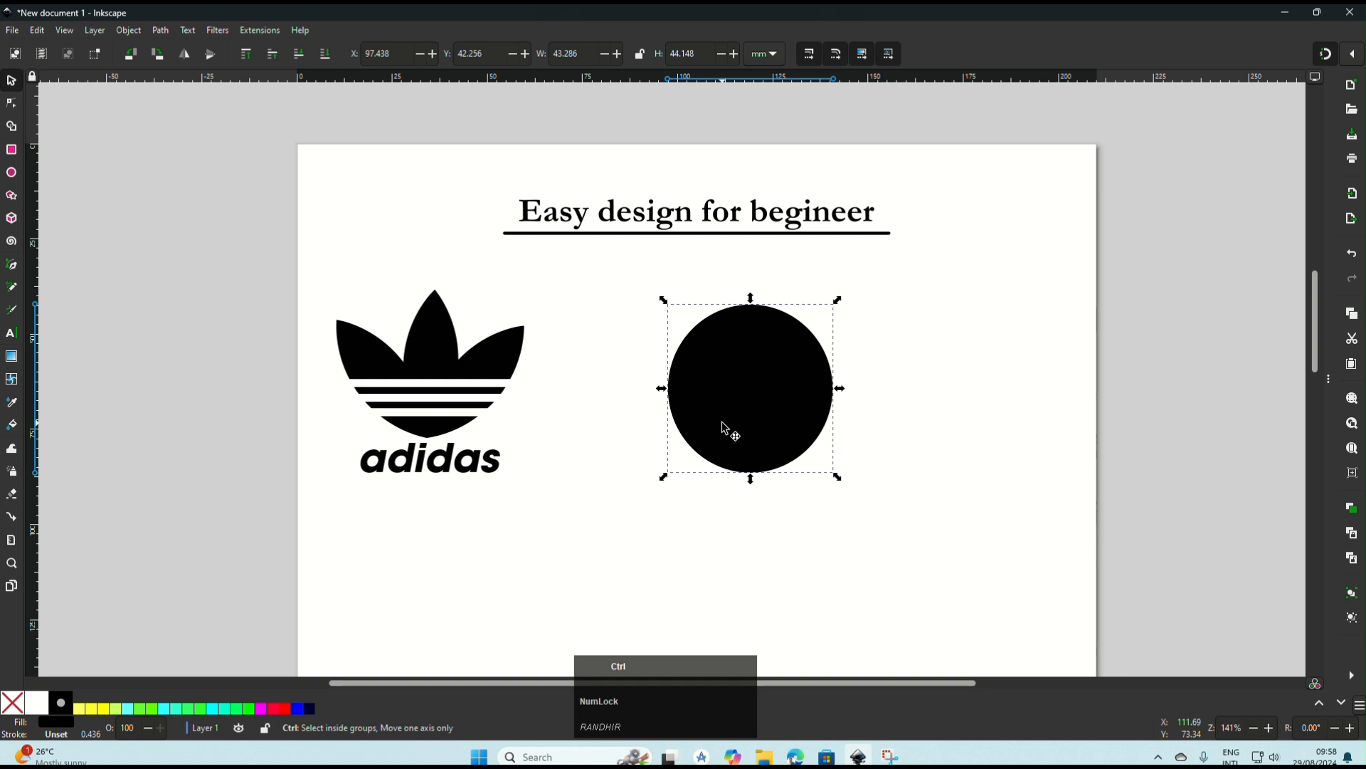
pyautogui.moveTo(722, 421); pyautogui.dragTo(769, 397)
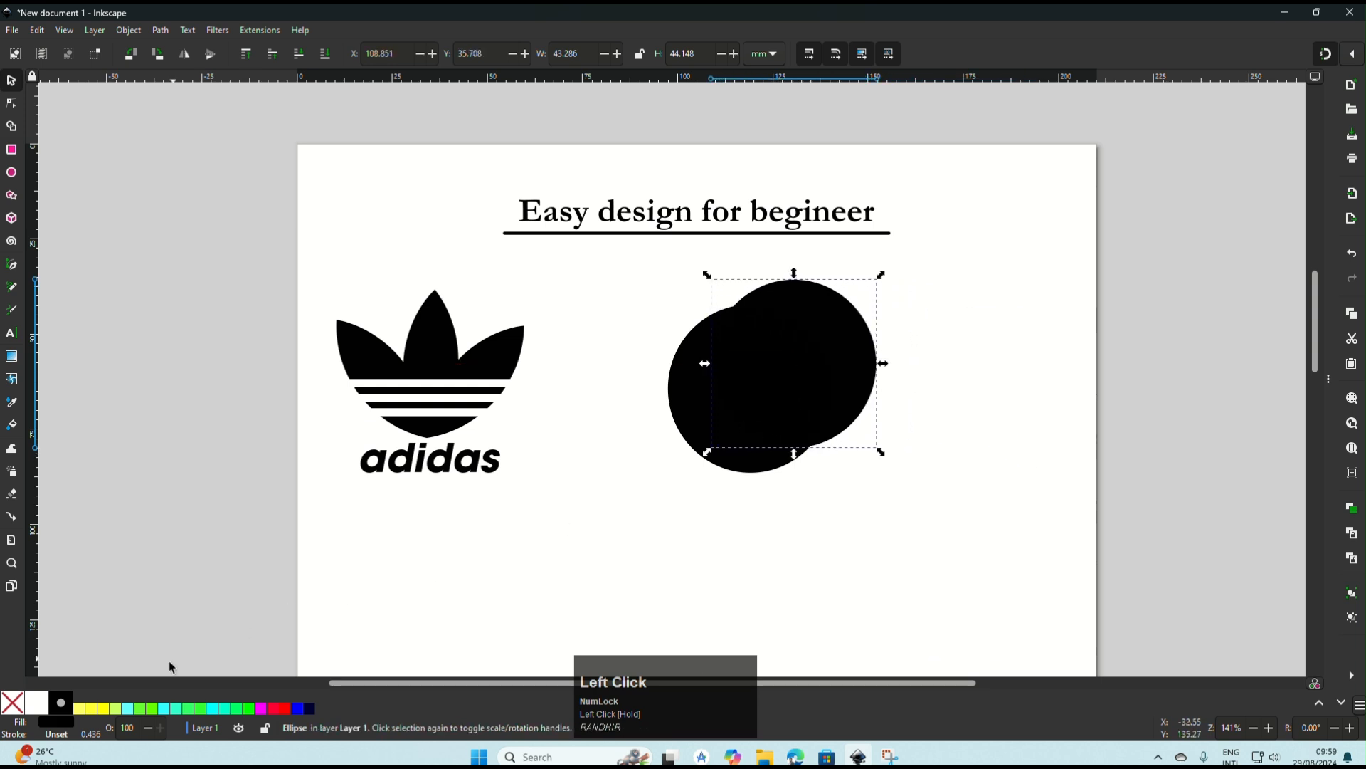
pyautogui.click(298, 707)
pyautogui.click(723, 548)
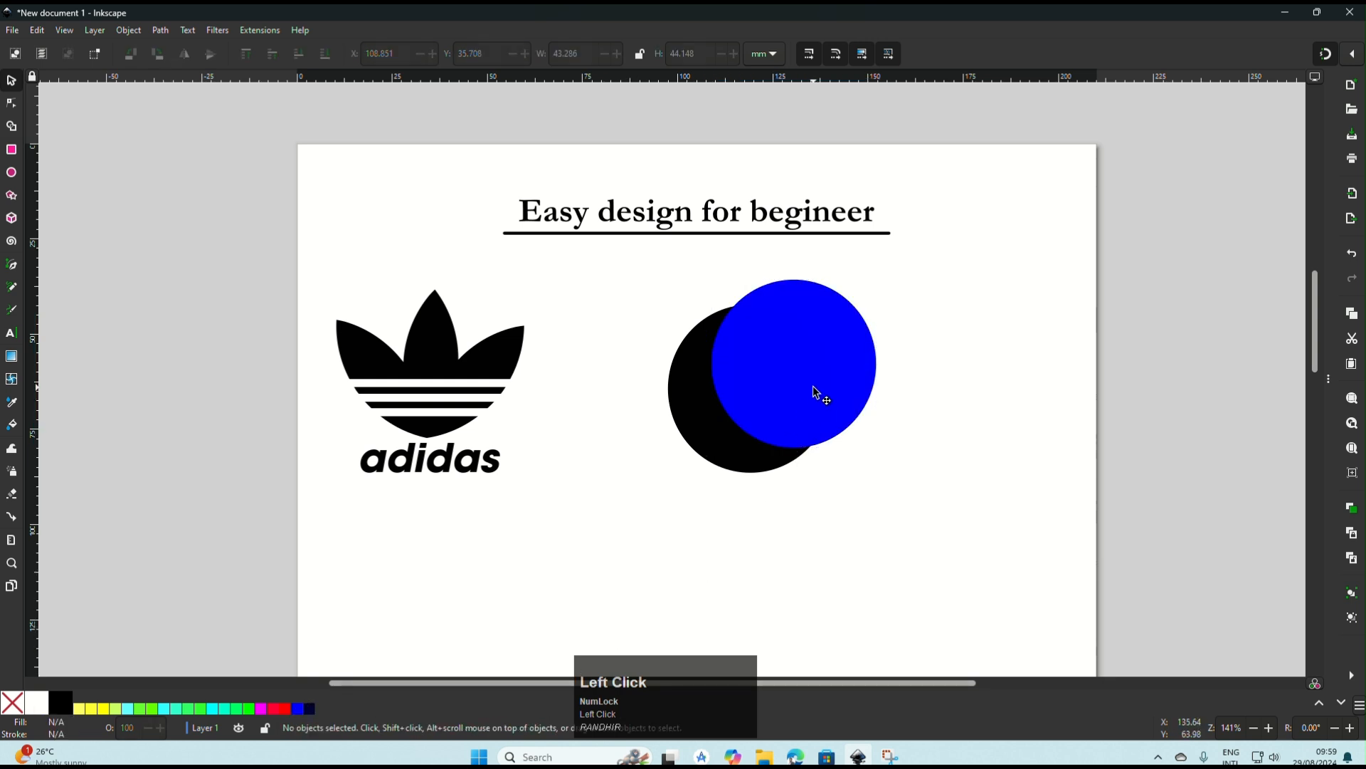
pyautogui.moveTo(816, 392); pyautogui.dragTo(812, 403)
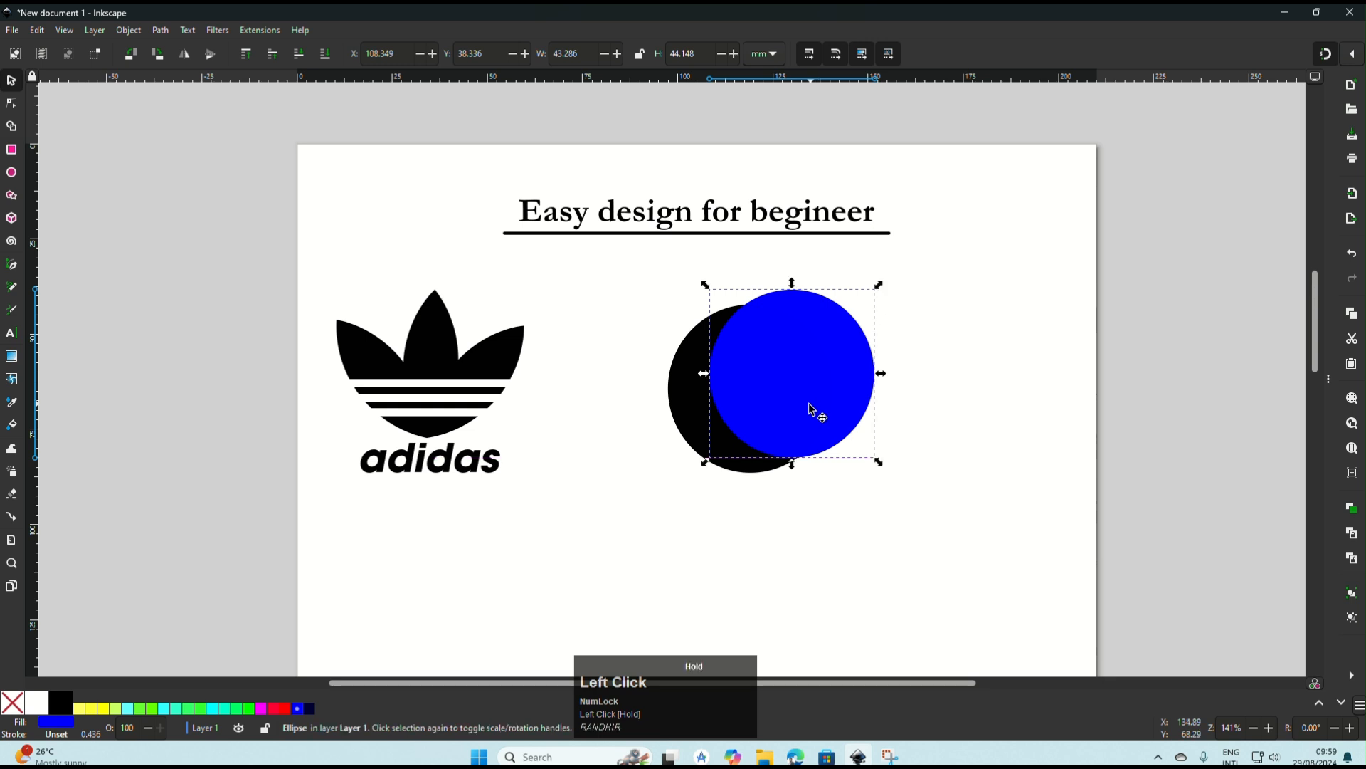
# - Subtract the blue circle from the black circle with the Difference operation to form a crescent
pyautogui.keyDown('shift'); pyautogui.click(691, 429); pyautogui.keyUp('shift')
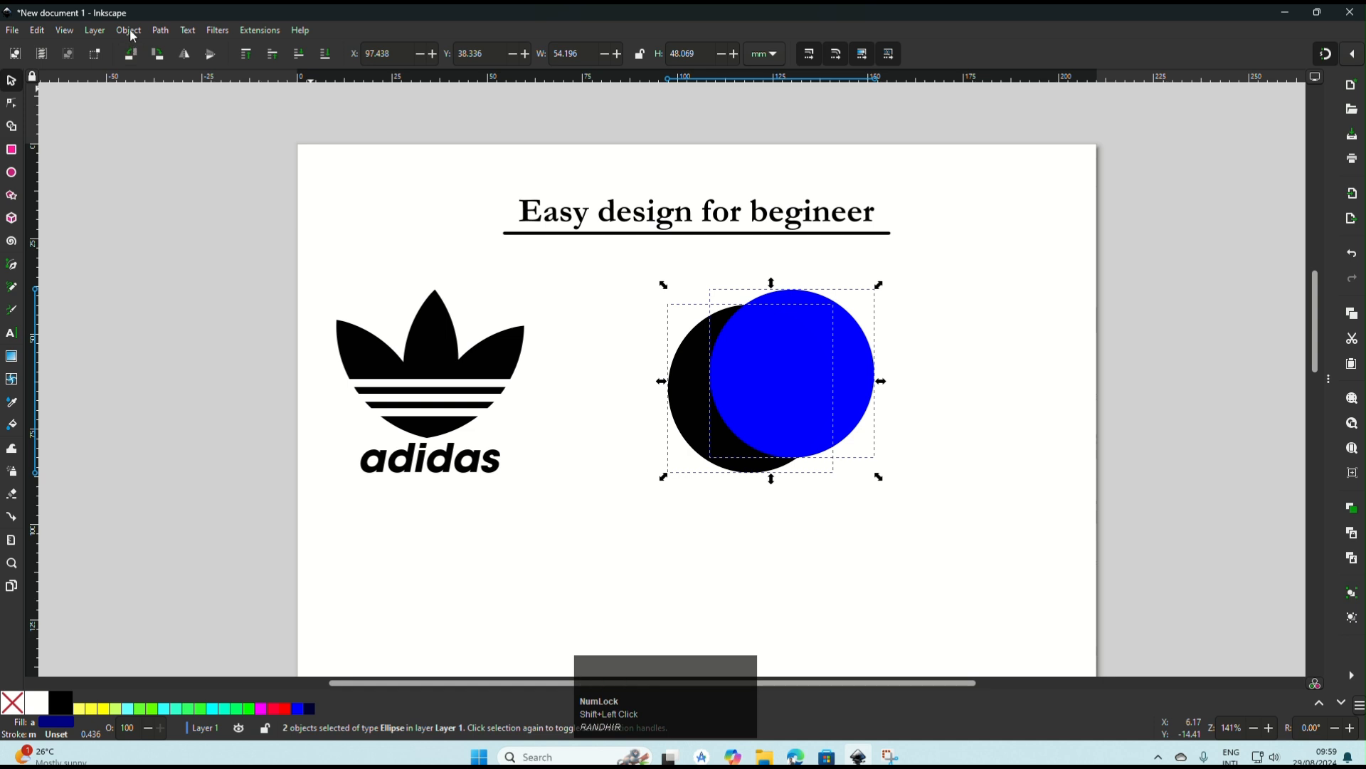
pyautogui.click(157, 32)
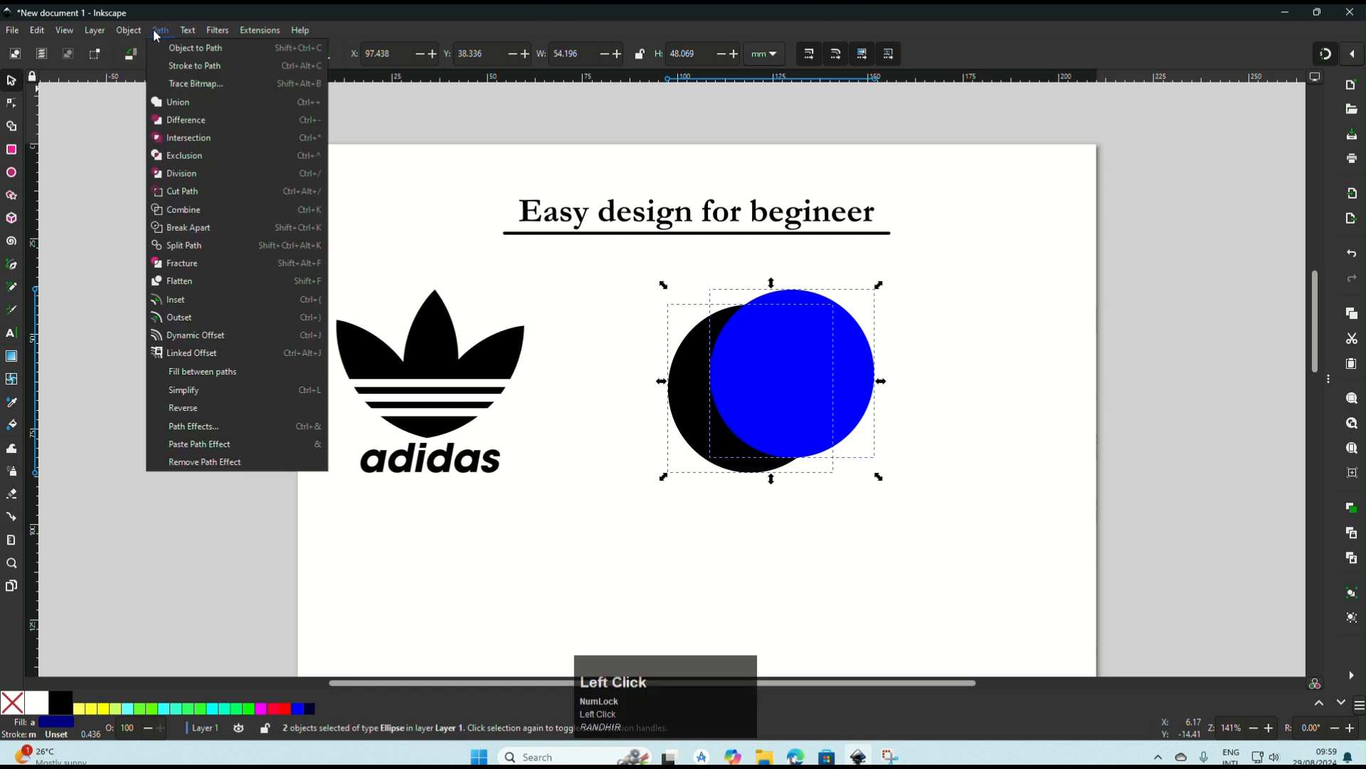
pyautogui.click(187, 121)
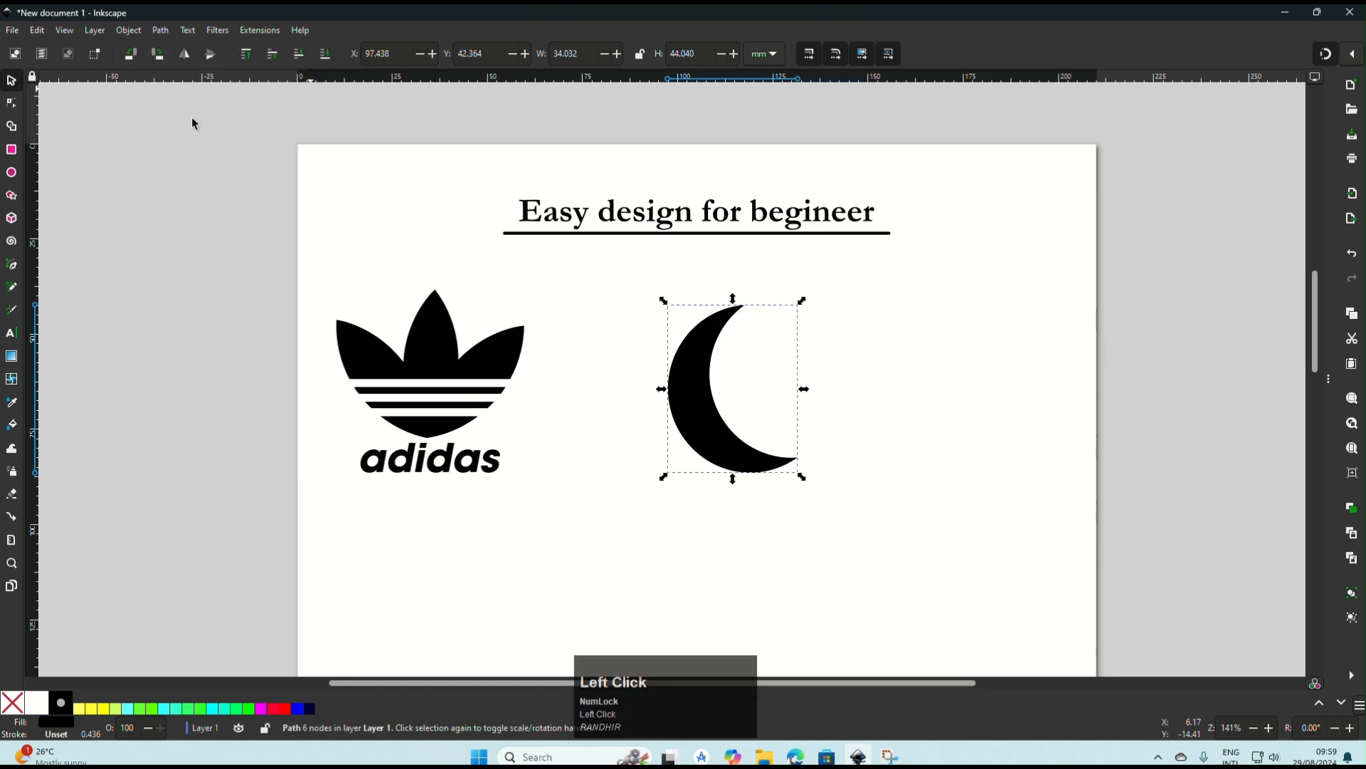
pyautogui.click(895, 371)
# - Rotate the crescent slightly counterclockwise and adjust its position beside the logo
pyautogui.click(720, 443)
pyautogui.click(763, 466)
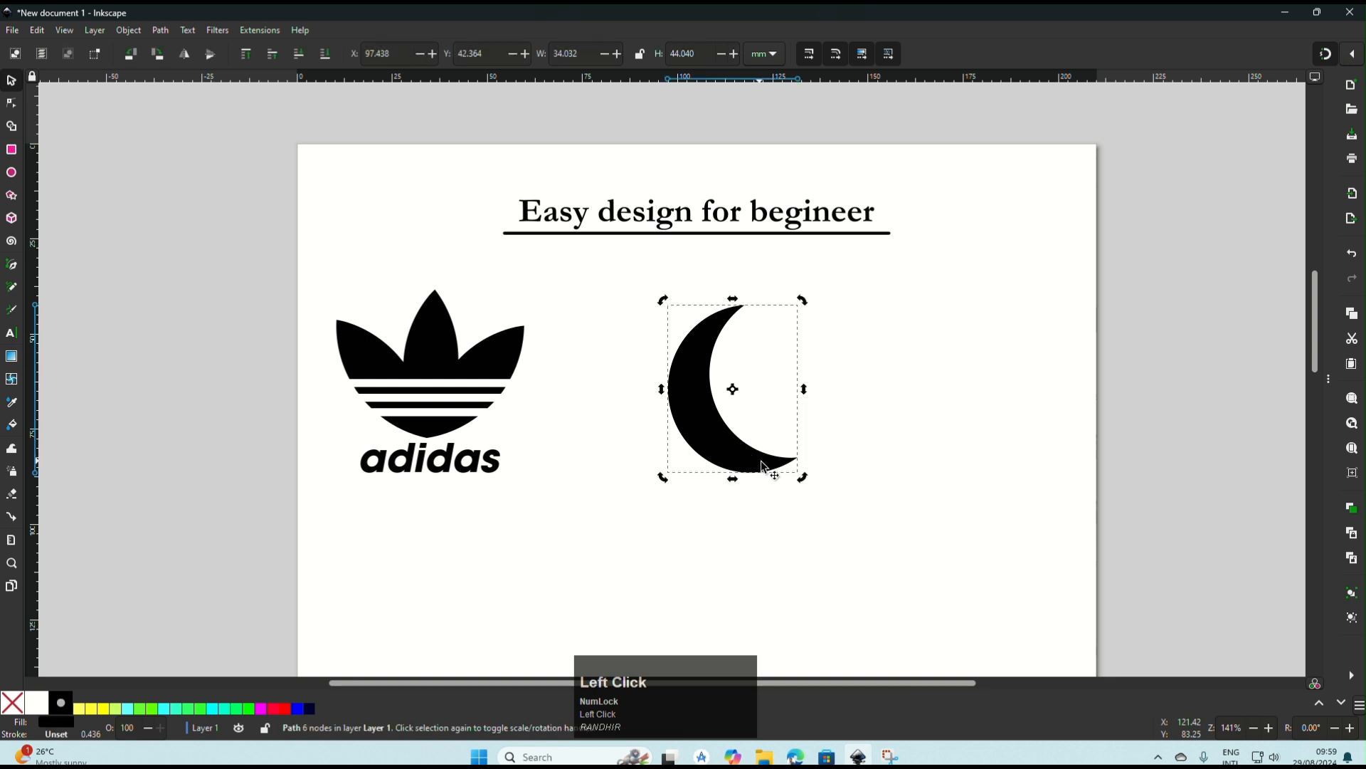
pyautogui.moveTo(803, 477); pyautogui.dragTo(812, 455)
pyautogui.moveTo(722, 457); pyautogui.dragTo(711, 461)
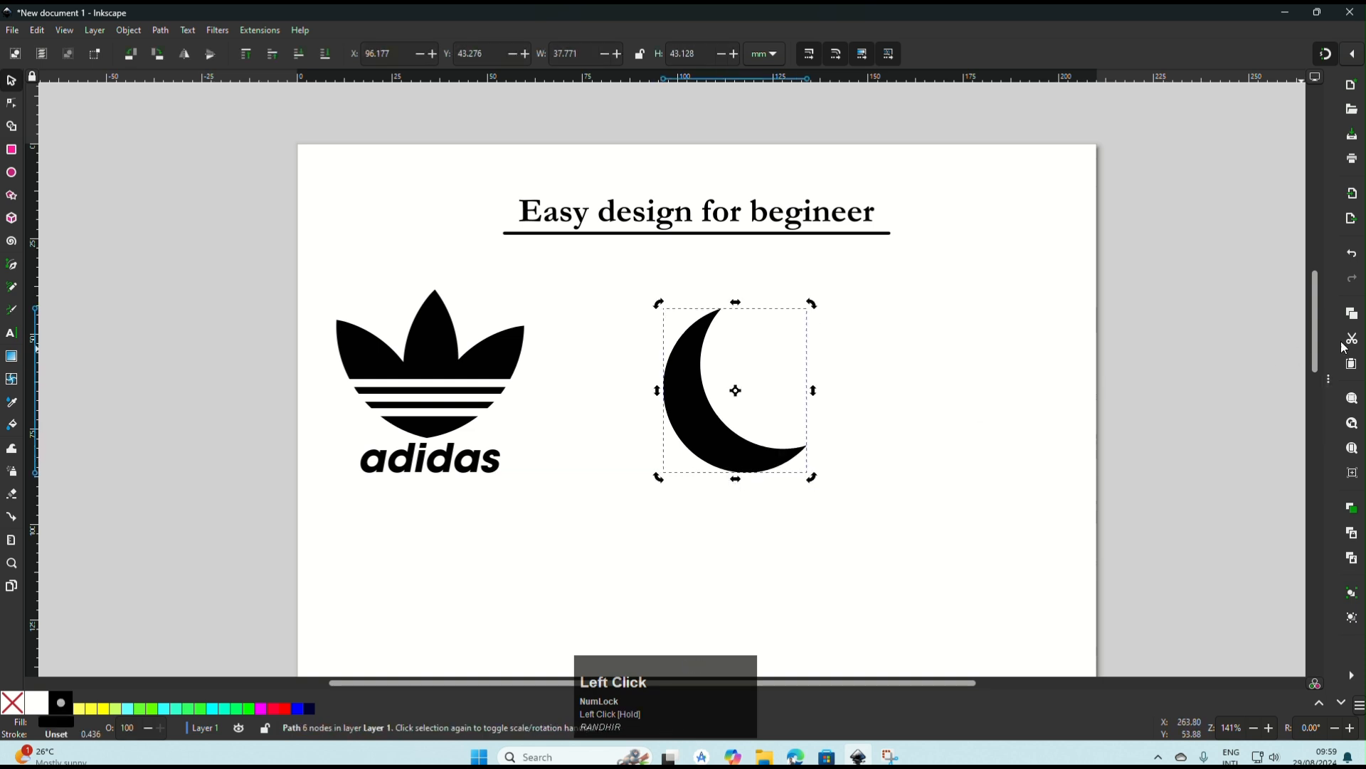
# - Move the crescent slightly closer to the logo and set its flat fill to dark green with H 110, S 100, L 20
pyautogui.click(1328, 384)
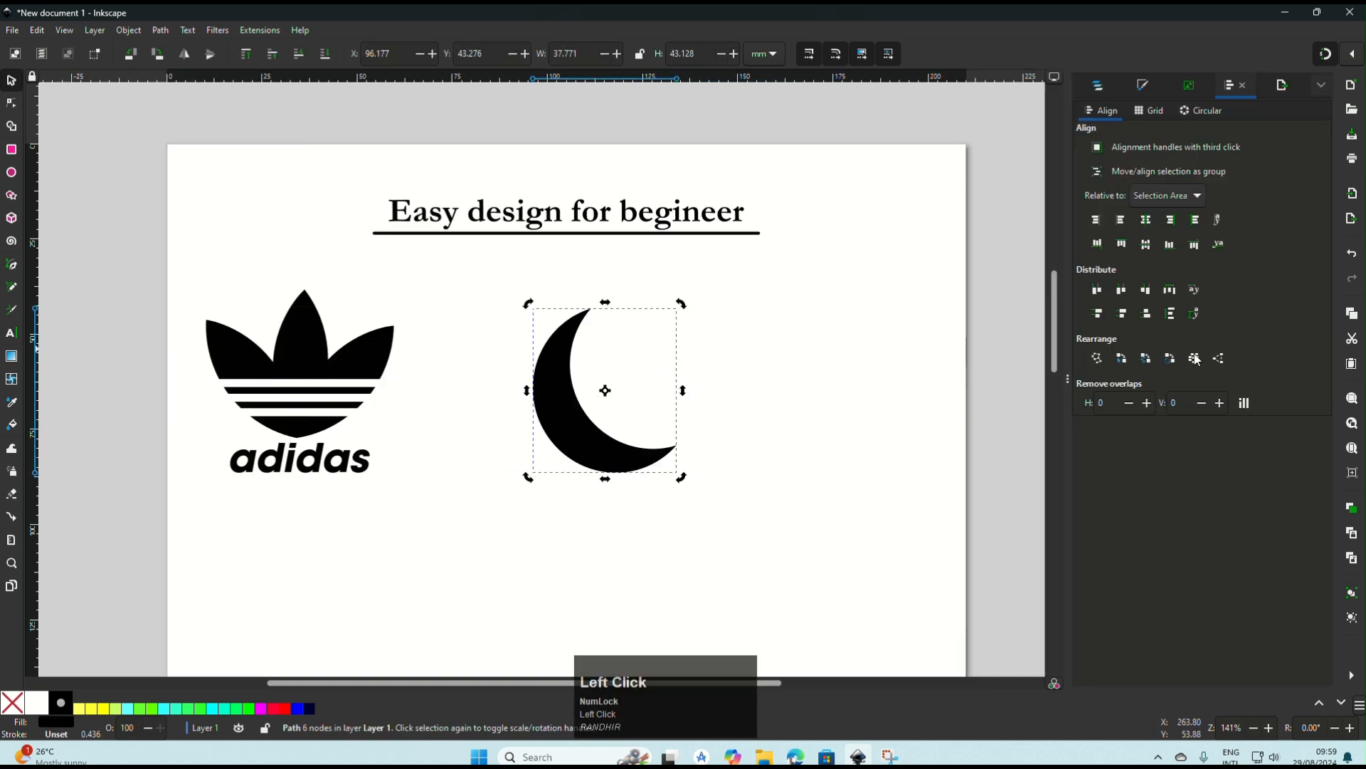
pyautogui.click(1142, 87)
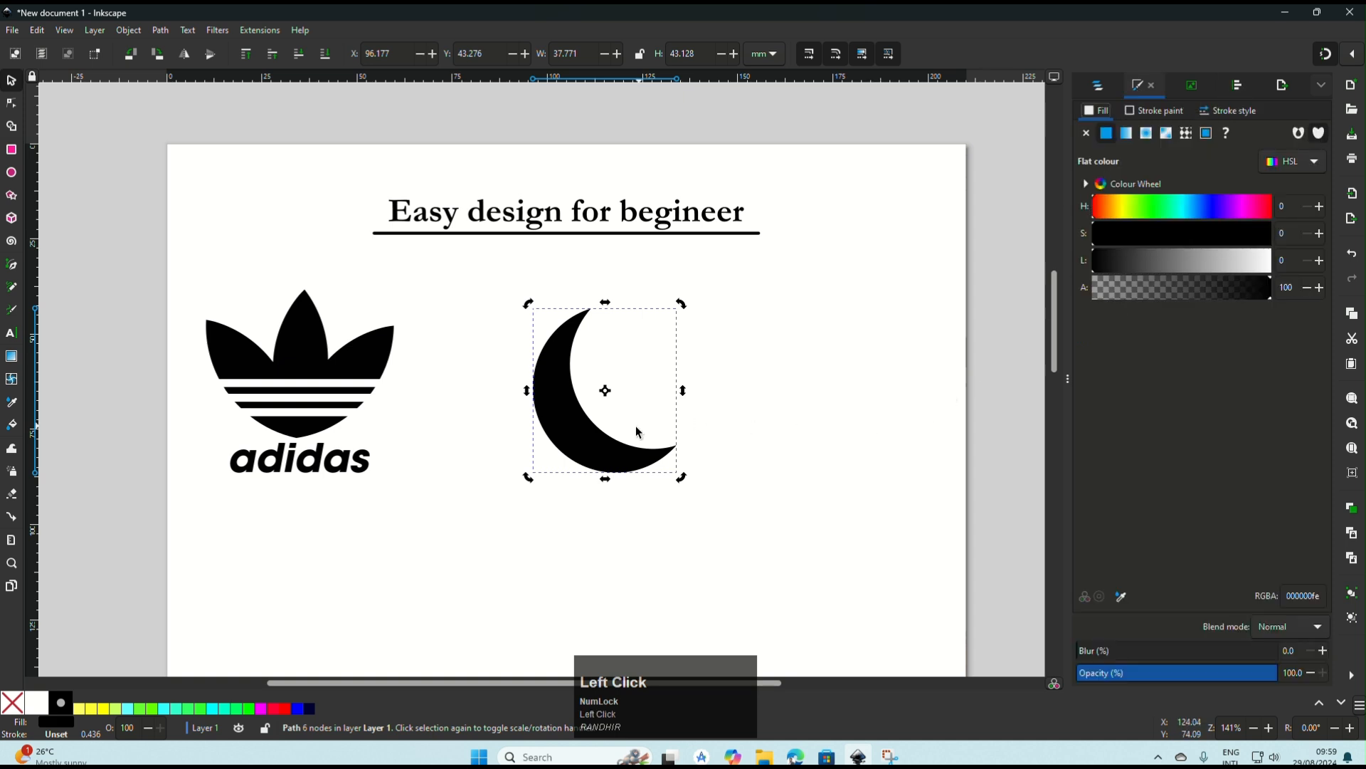
pyautogui.moveTo(600, 452); pyautogui.dragTo(569, 452)
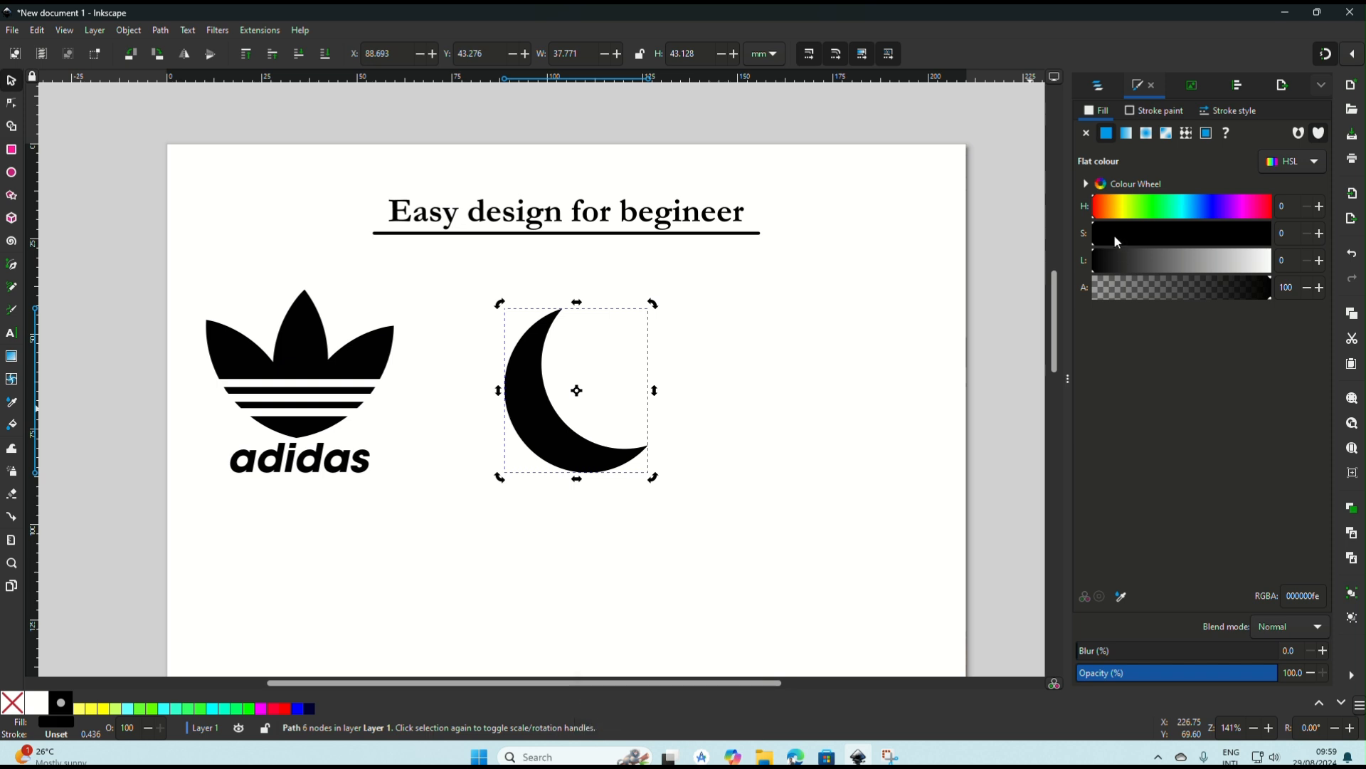
pyautogui.click(1161, 208)
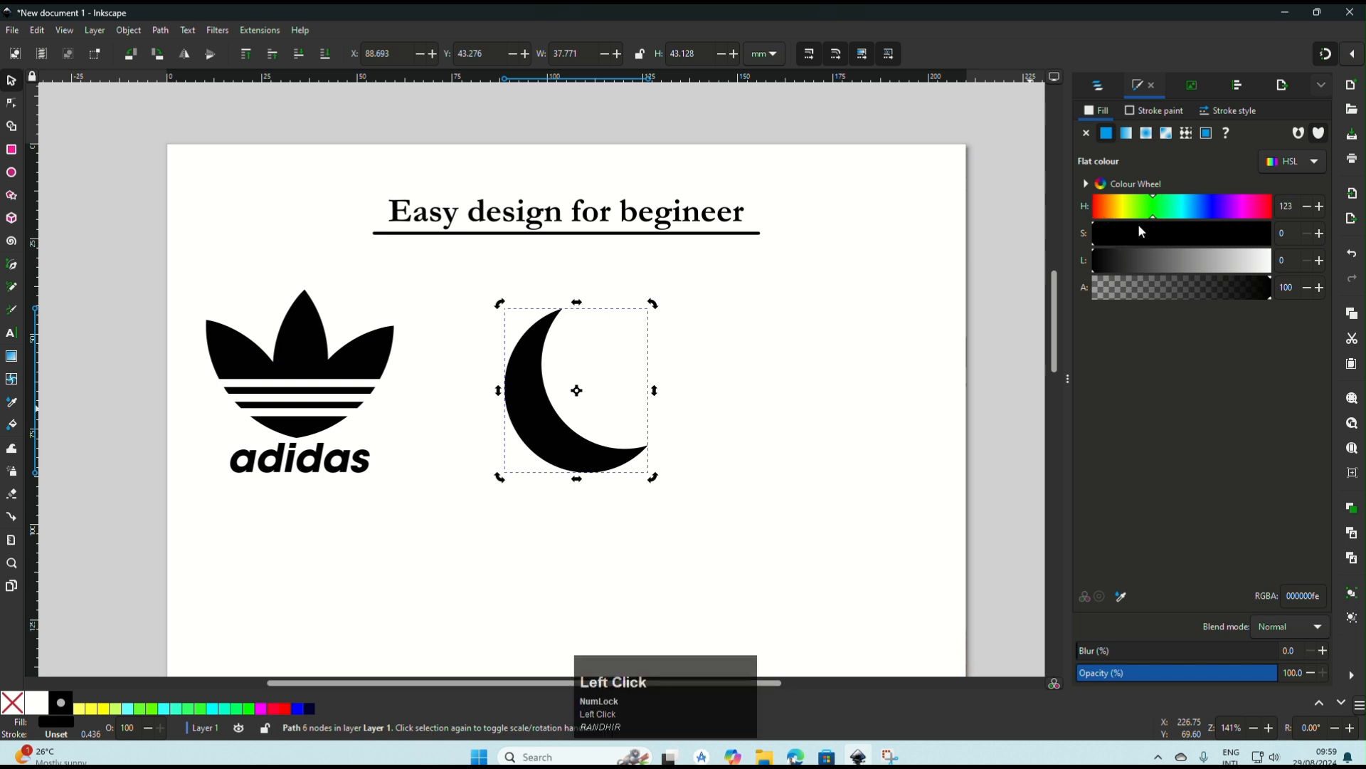
pyautogui.click(1158, 260)
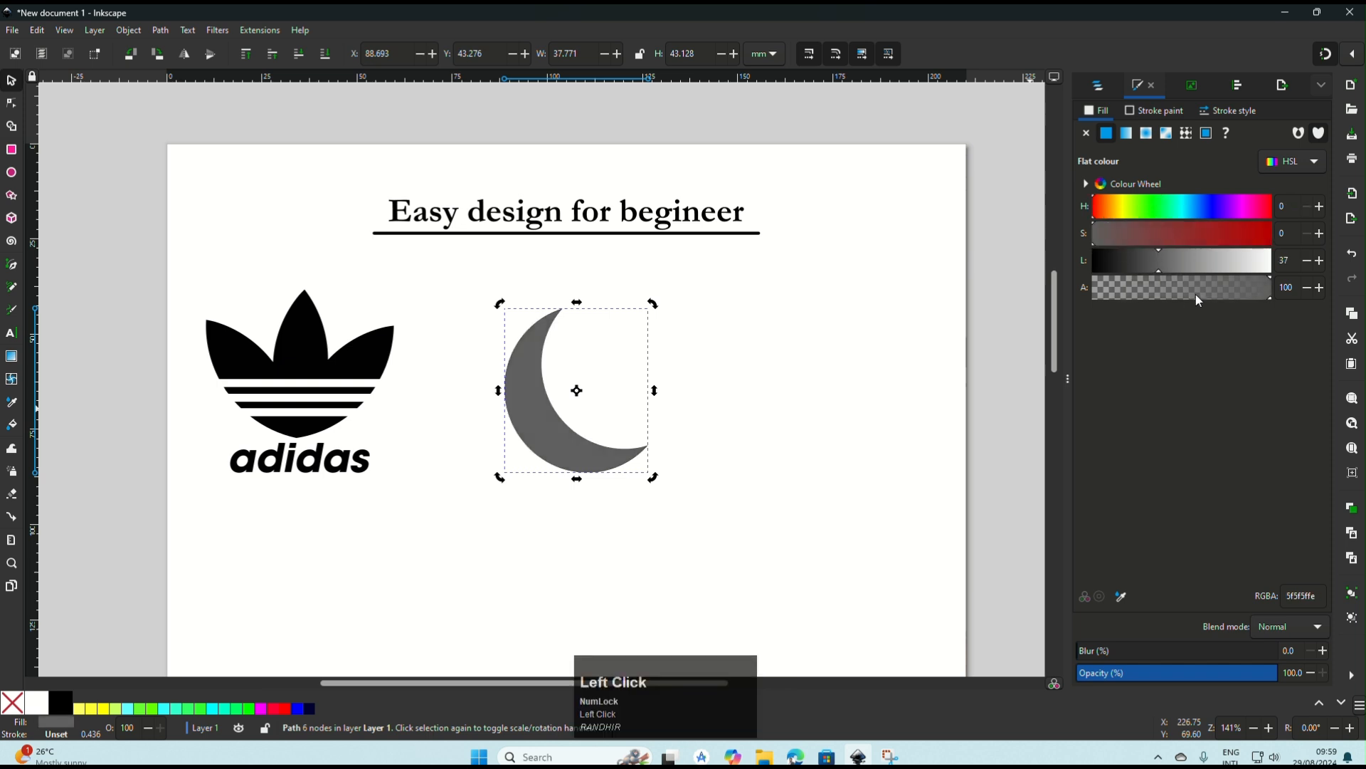
pyautogui.click(1270, 236)
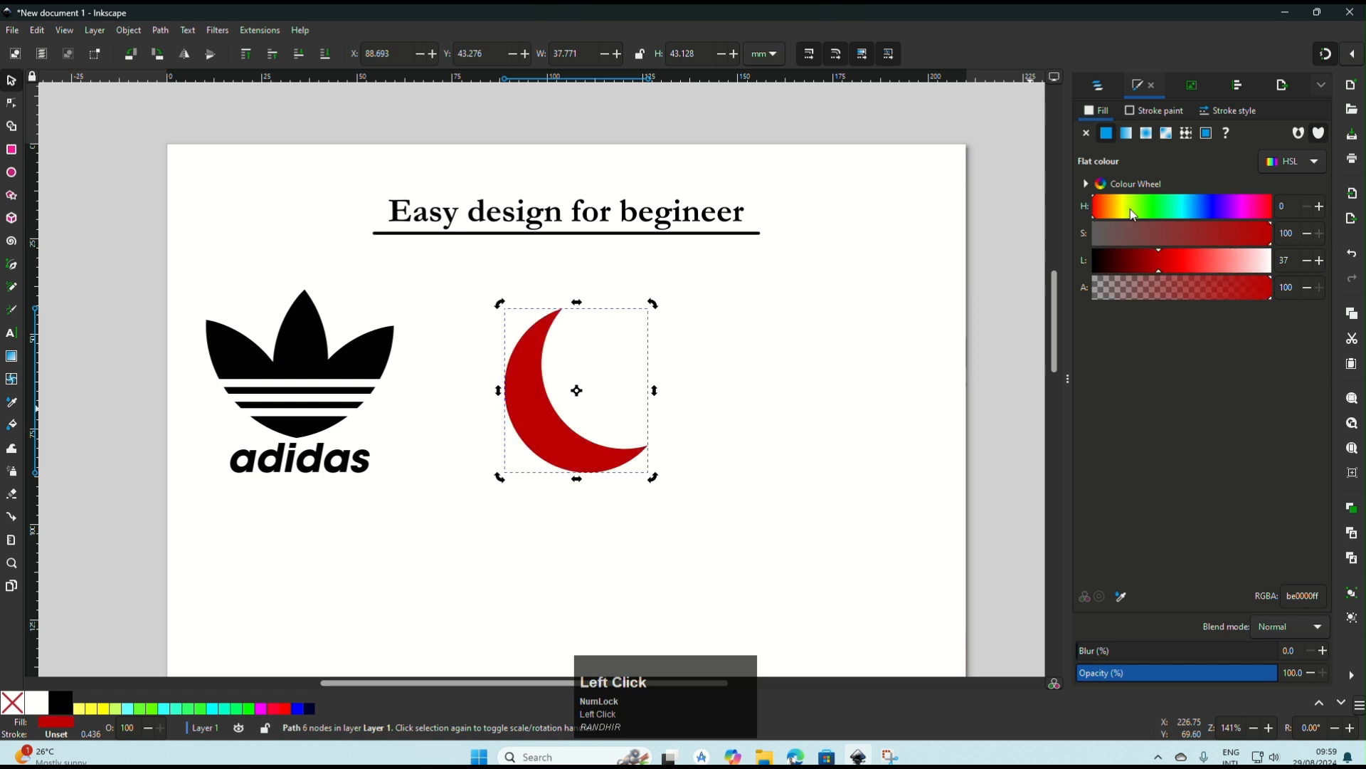
pyautogui.click(1147, 207)
pyautogui.click(1134, 269)
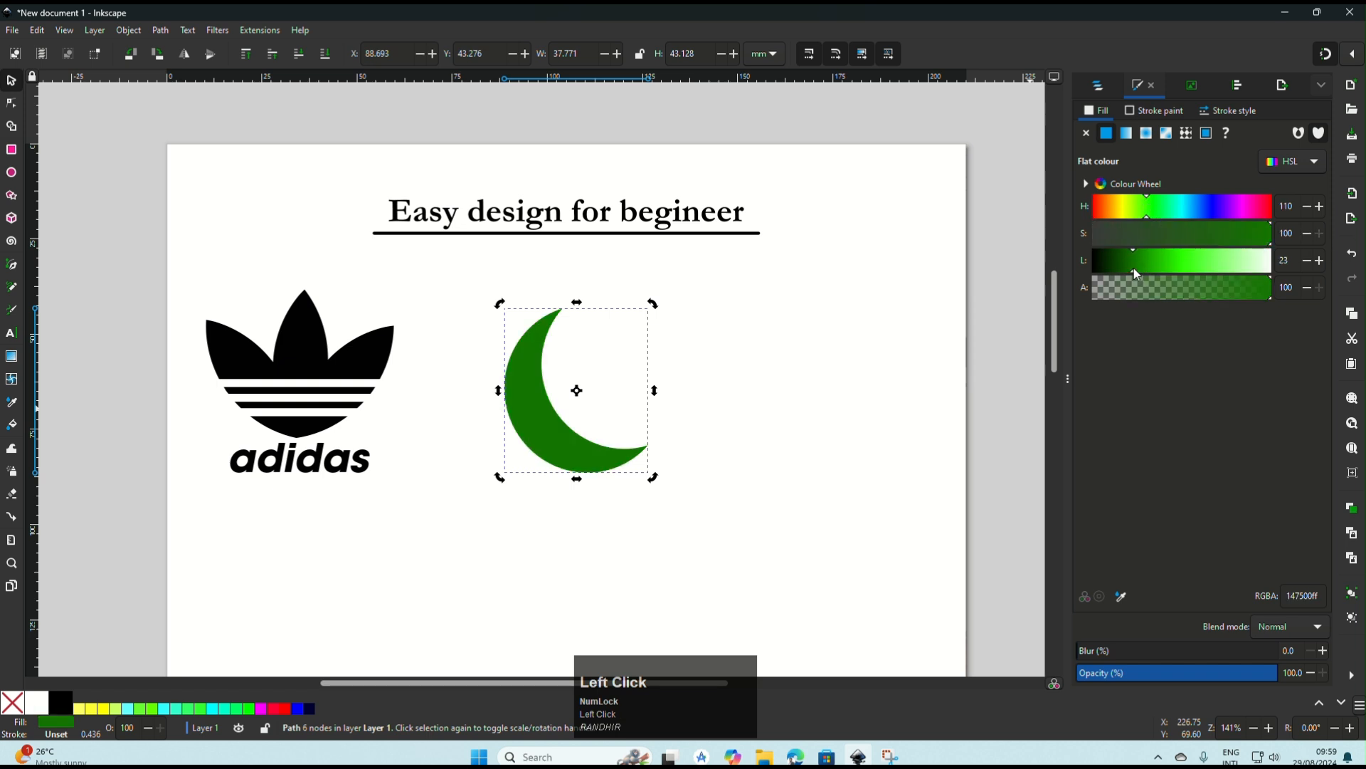
pyautogui.click(1128, 262)
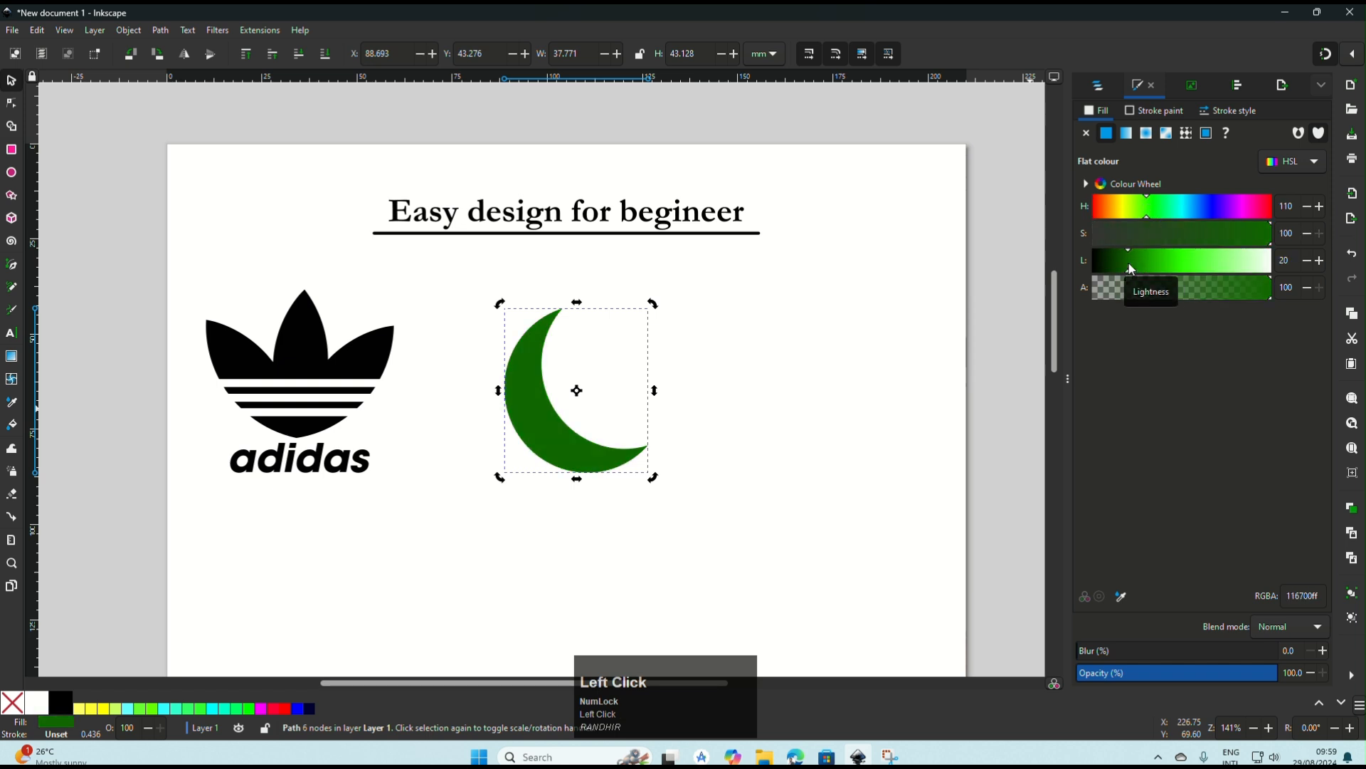
pyautogui.click(771, 387)
# - Draw a five-cornered star about 15 mm wide beside the crescent, with spoke ratio 0.500 and rounding 0.111
pyautogui.keyDown('ctrl'); pyautogui.scroll(-1, 604, 383); pyautogui.keyUp('ctrl')
pyautogui.keyDown('ctrl'); pyautogui.scroll(2, 603, 383); pyautogui.keyUp('ctrl')
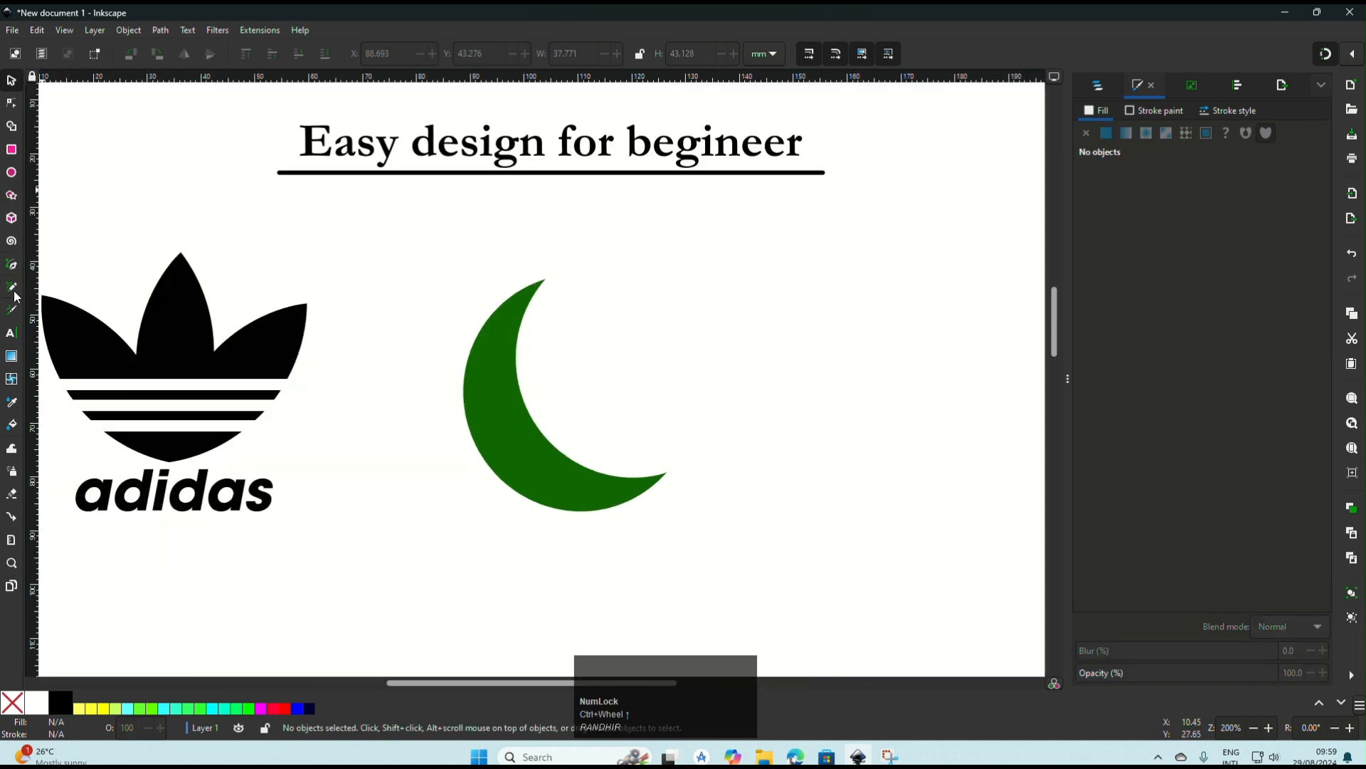
pyautogui.click(12, 195)
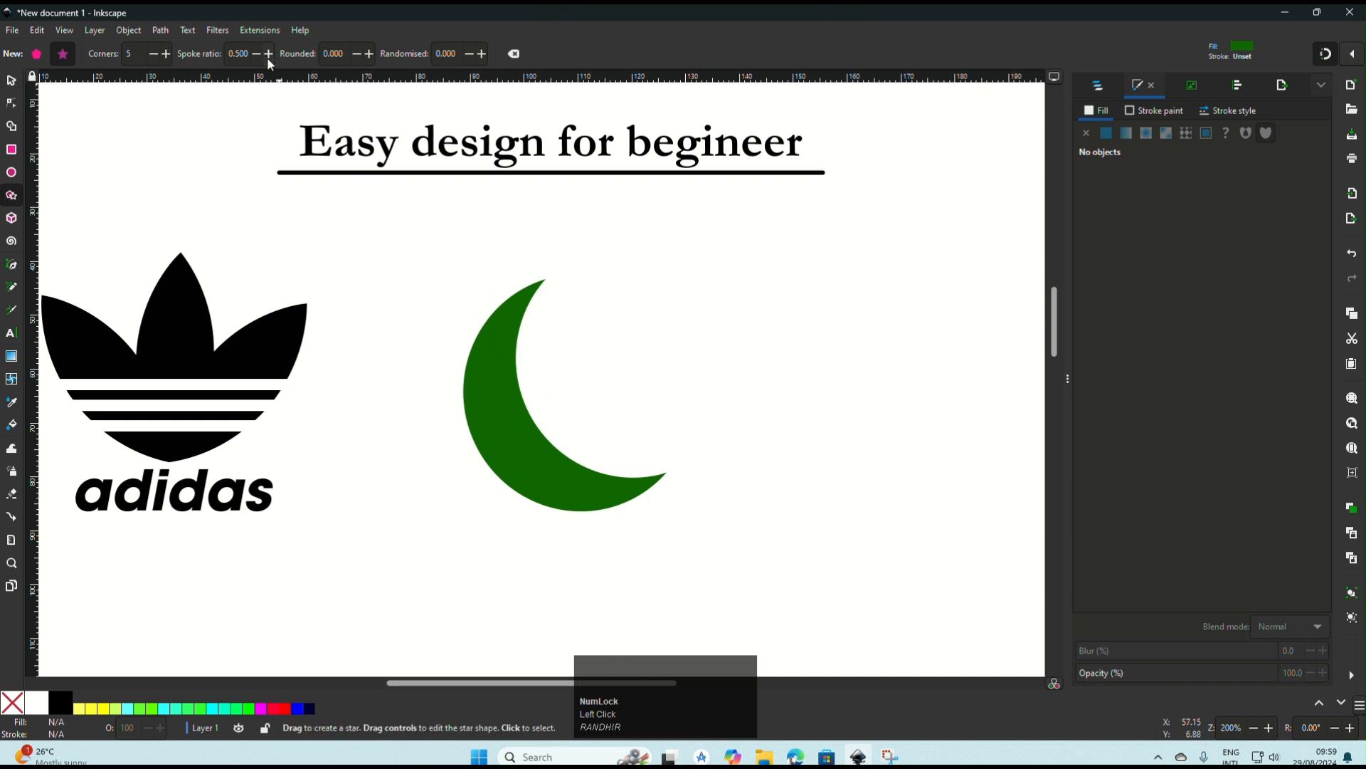
pyautogui.moveTo(638, 358)
pyautogui.mouseDown()
pyautogui.moveTo(673, 394)
pyautogui.moveTo(642, 371)
pyautogui.mouseUp()
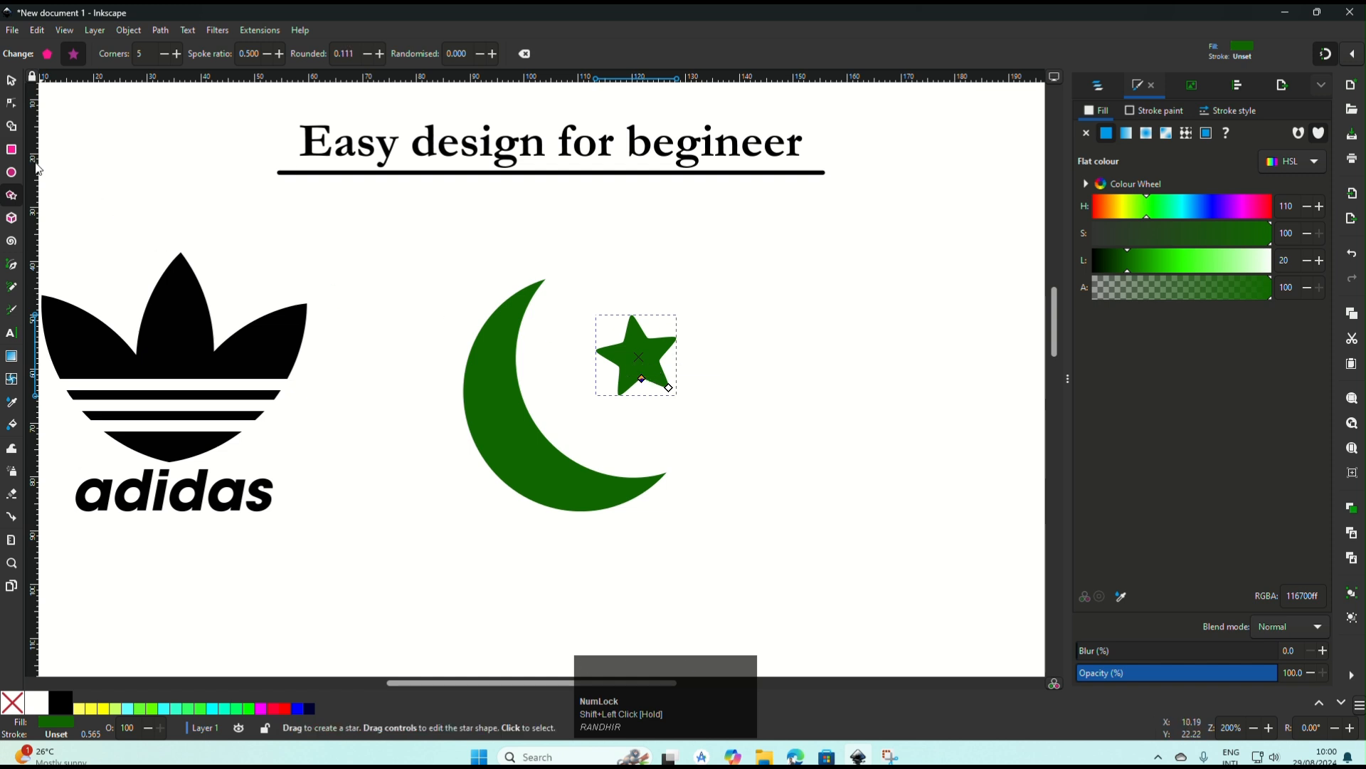
# - Scale the star down and place it inside the hollow of the crescent
pyautogui.click(11, 81)
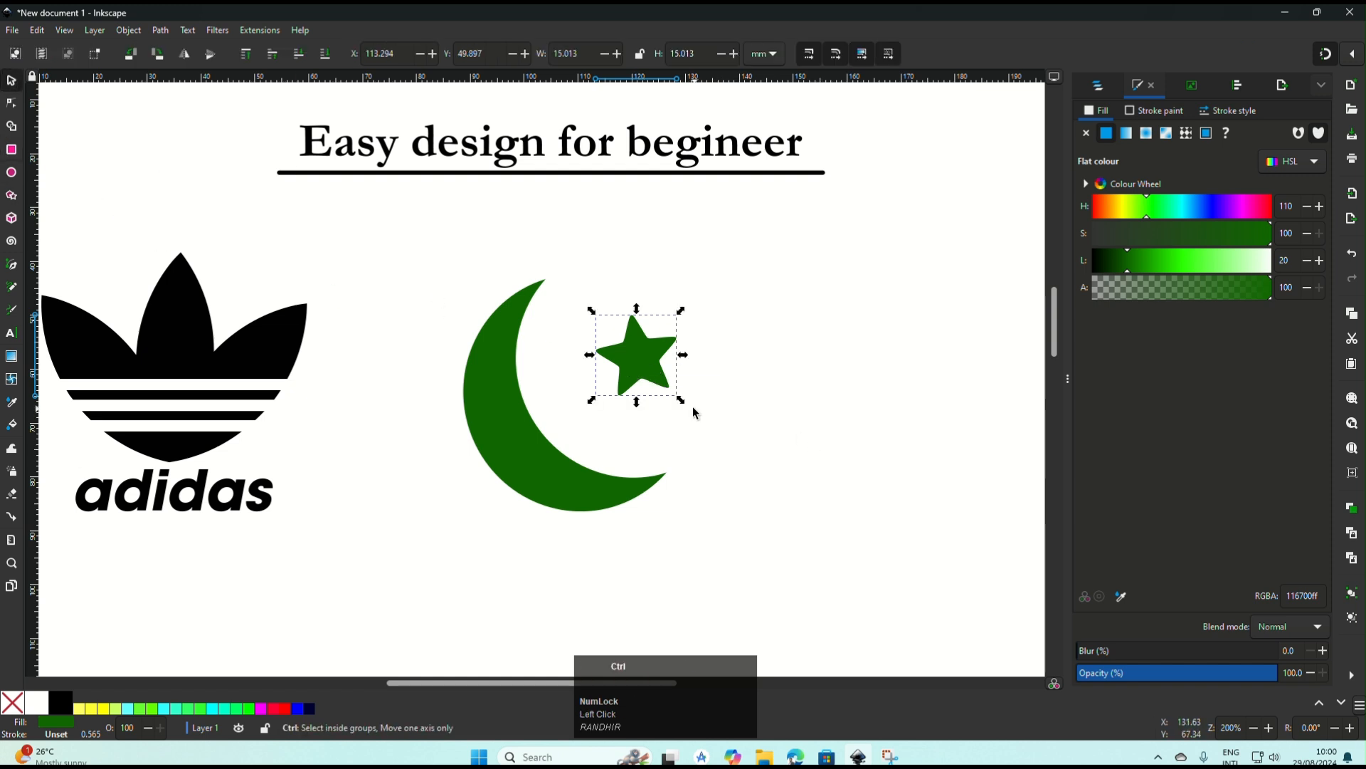
pyautogui.moveTo(678, 395); pyautogui.dragTo(588, 387)
pyautogui.click(583, 388)
# - Group the star with the crescent and shift the group slightly to the right
pyautogui.keyDown('shift'); pyautogui.click(521, 440); pyautogui.keyUp('shift')
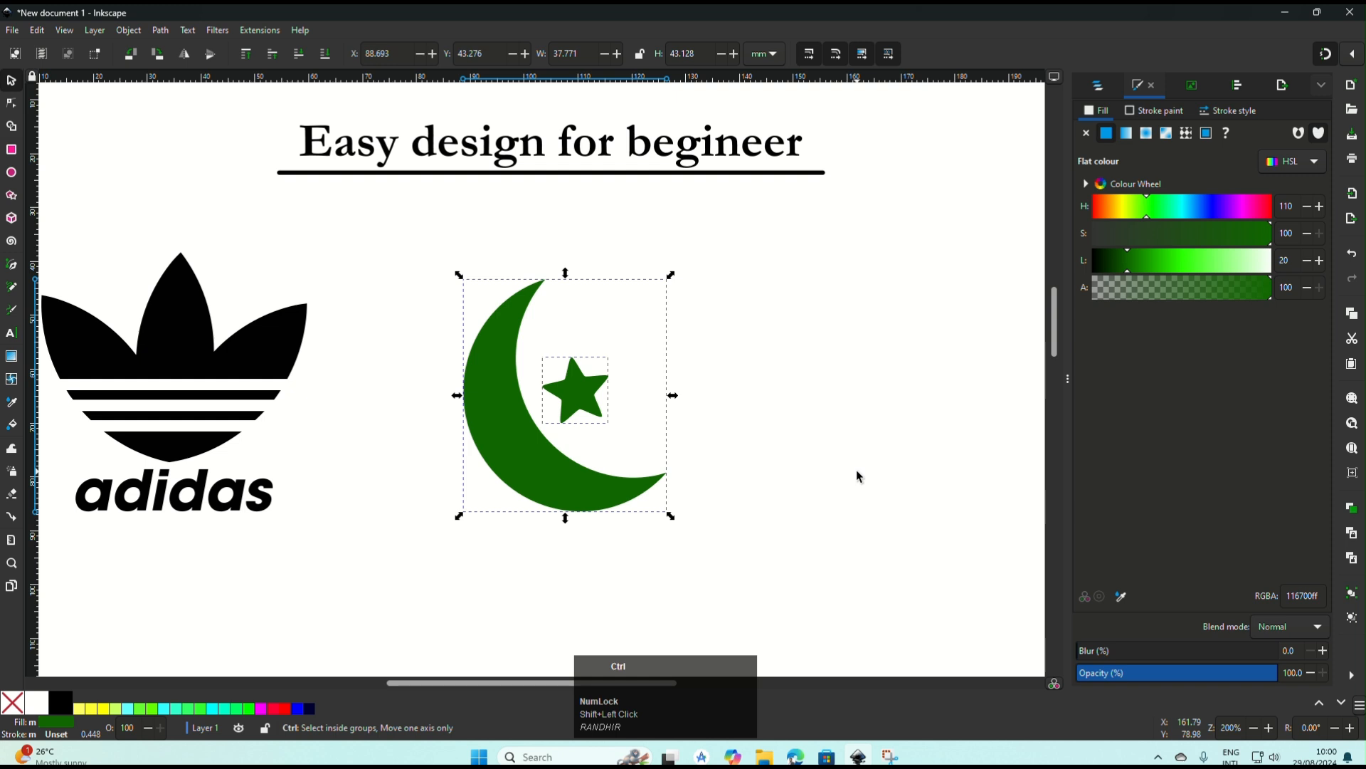
pyautogui.hotkey('ctrl', 'g')
pyautogui.moveTo(549, 485); pyautogui.dragTo(558, 487)
pyautogui.click(698, 492)
# - Fill the crescent-and-star group black and move it slightly closer to the adidas logo
pyautogui.keyDown('ctrl'); pyautogui.scroll(-1, 698, 492); pyautogui.keyUp('ctrl')
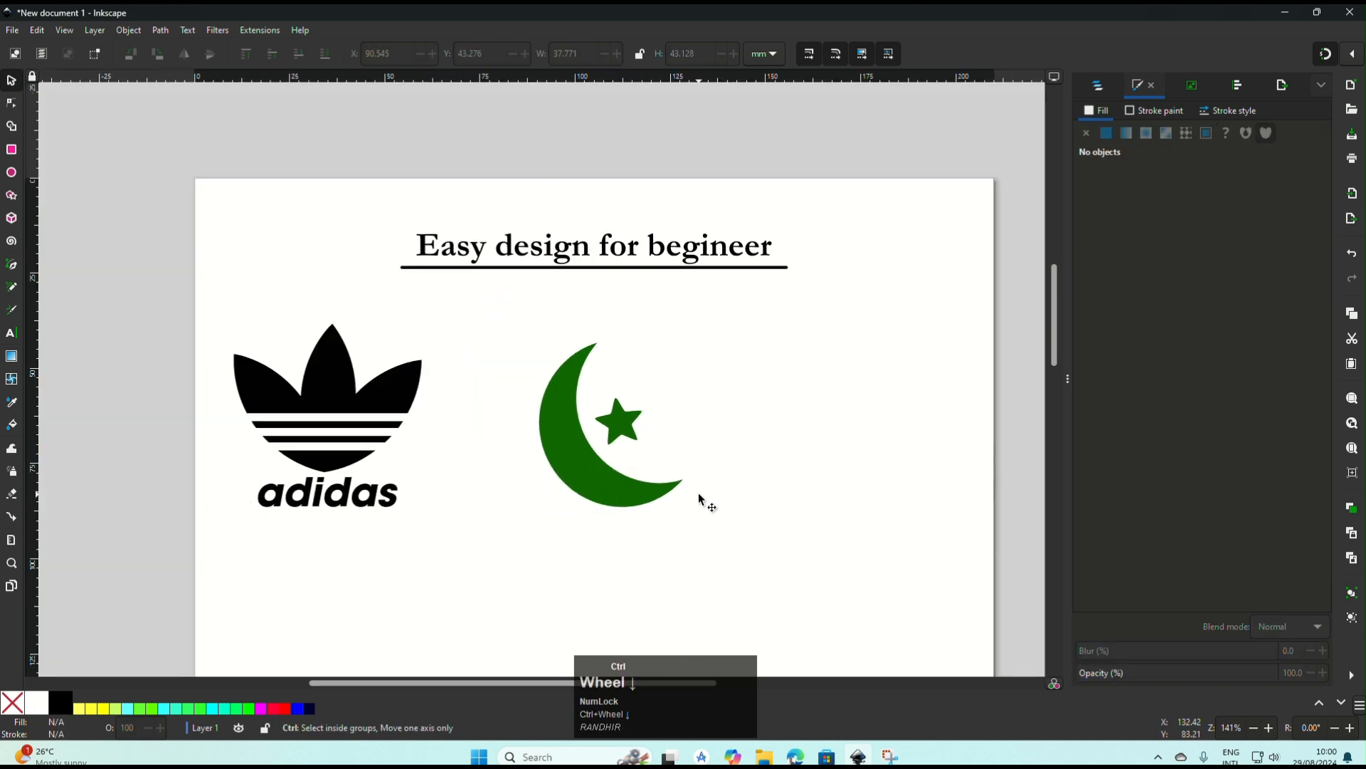
pyautogui.keyDown('shift'); pyautogui.scroll(-2, 698, 492); pyautogui.keyUp('shift')
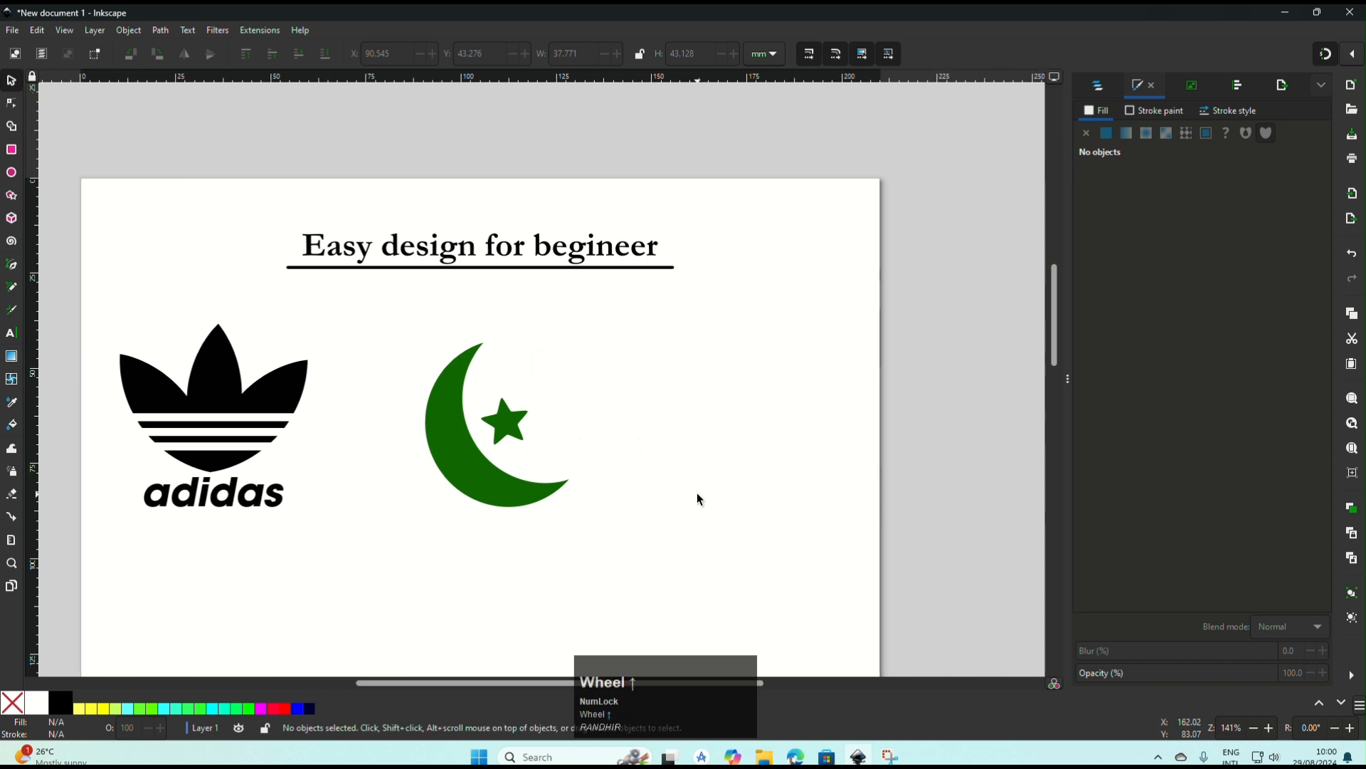
pyautogui.scroll(2, 697, 498)
pyautogui.scroll(-5, 694, 498)
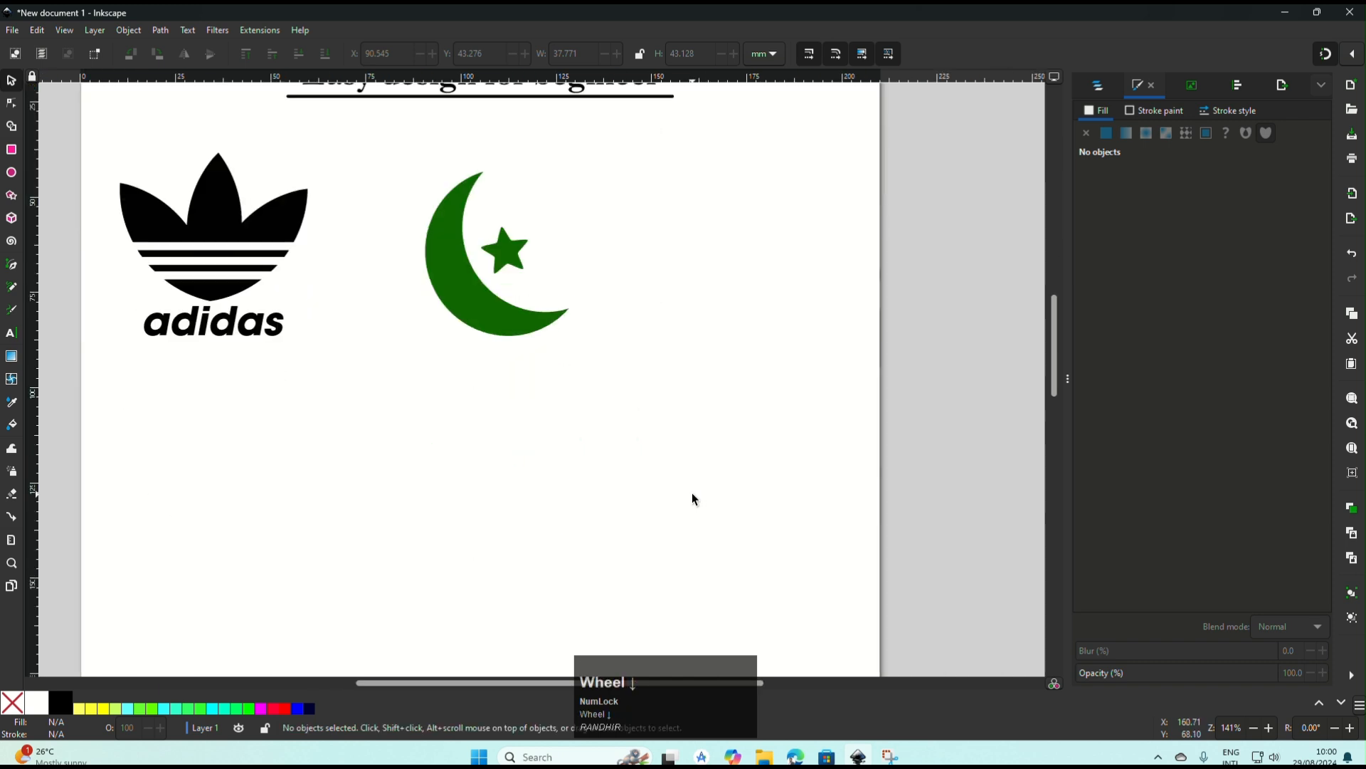
pyautogui.click(493, 325)
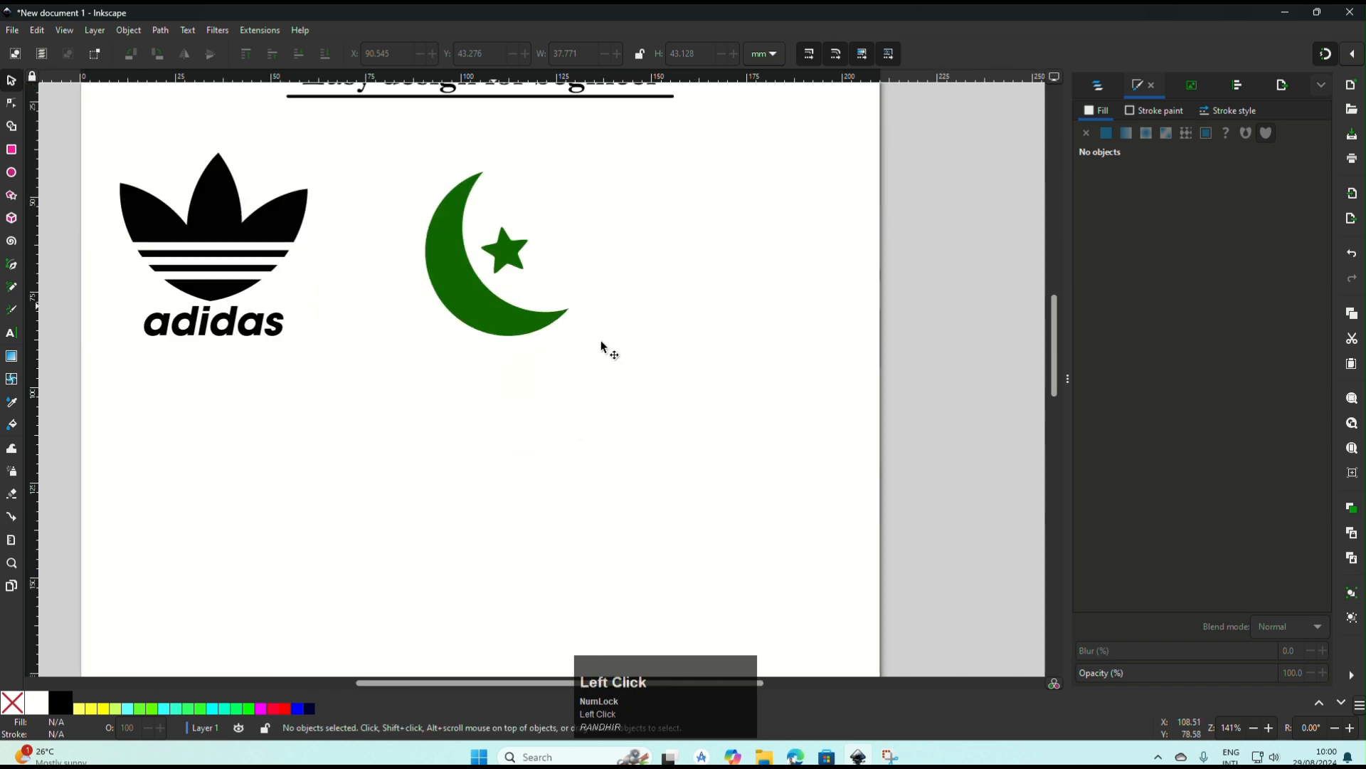
pyautogui.click(61, 702)
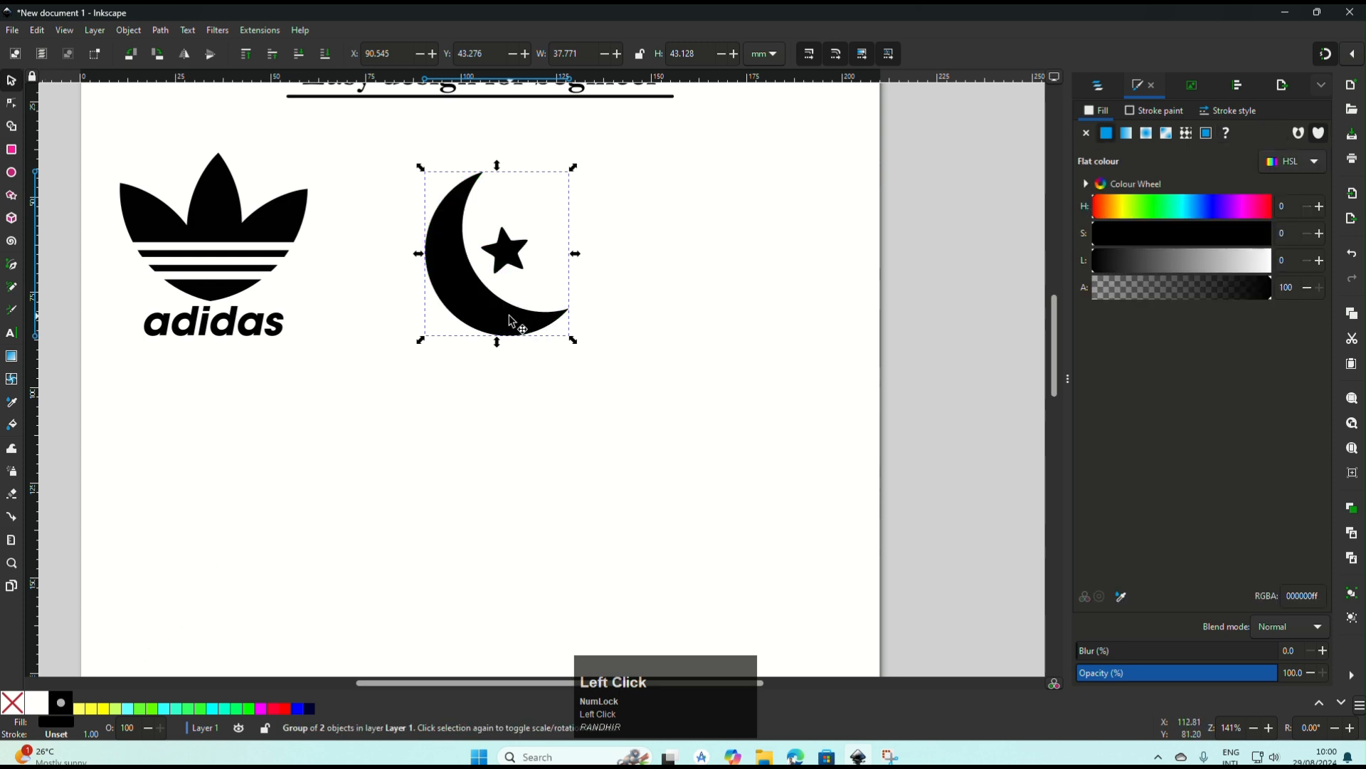
pyautogui.moveTo(492, 326); pyautogui.dragTo(472, 326)
pyautogui.click(481, 374)
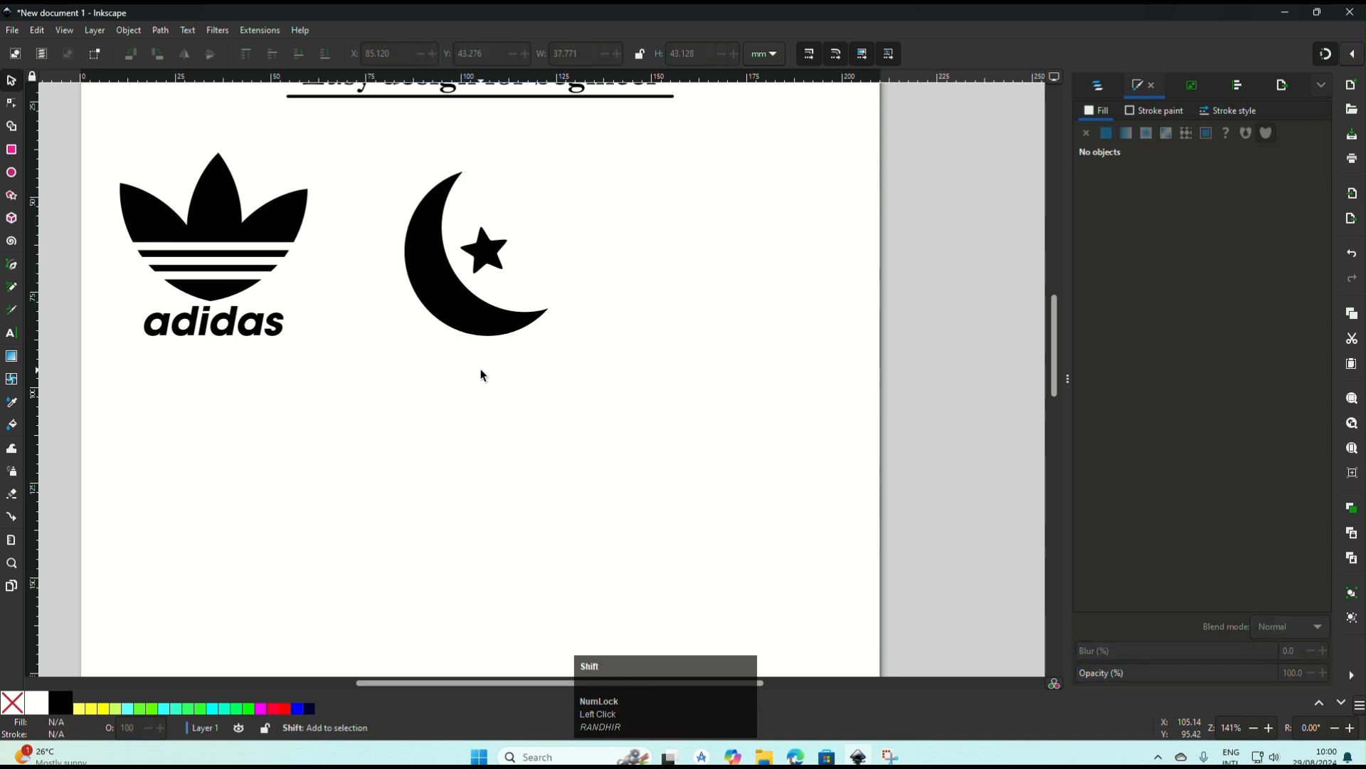
# - Draw a circle about 40 mm wide to the right of the crescent, lower it slightly and fill it blue
pyautogui.hscroll(3, 482, 375)
pyautogui.hscroll(-4, 482, 375)
pyautogui.hscroll(2, 482, 375)
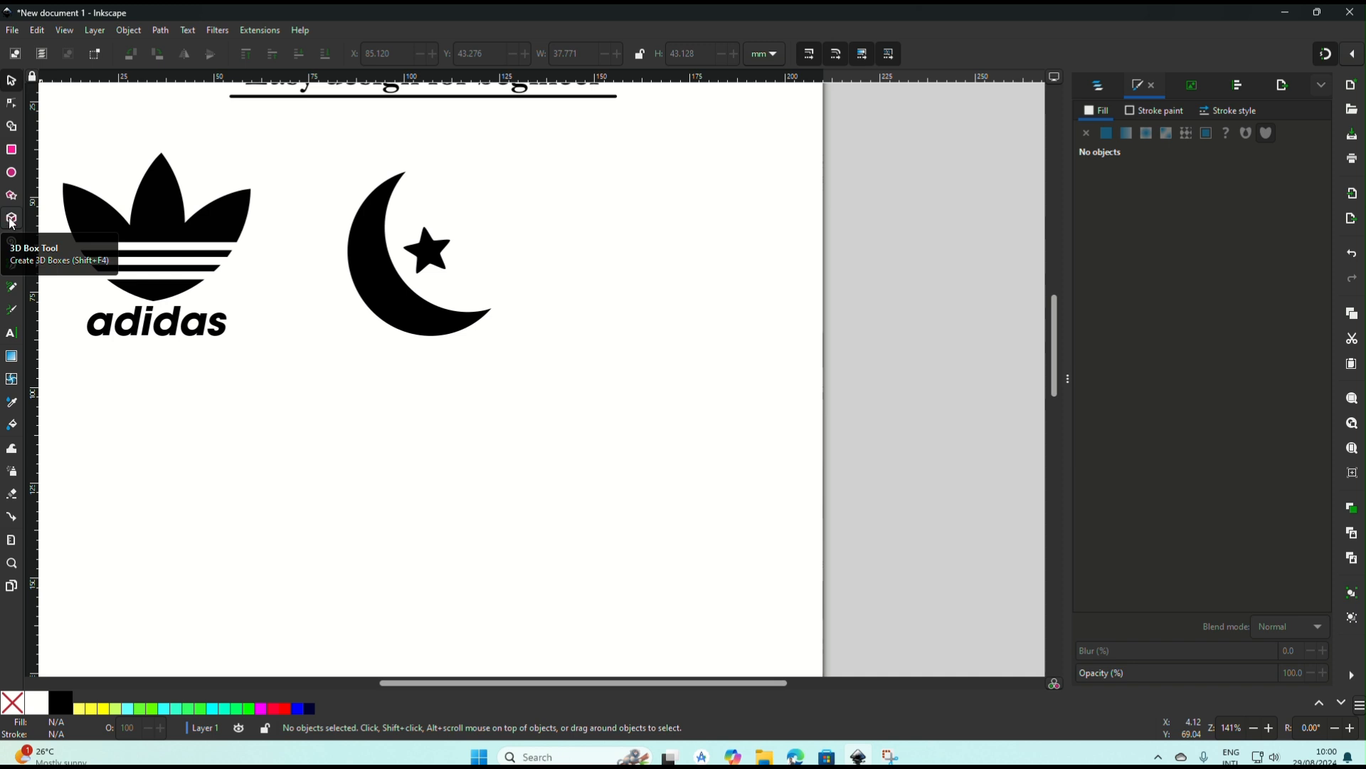
pyautogui.click(11, 173)
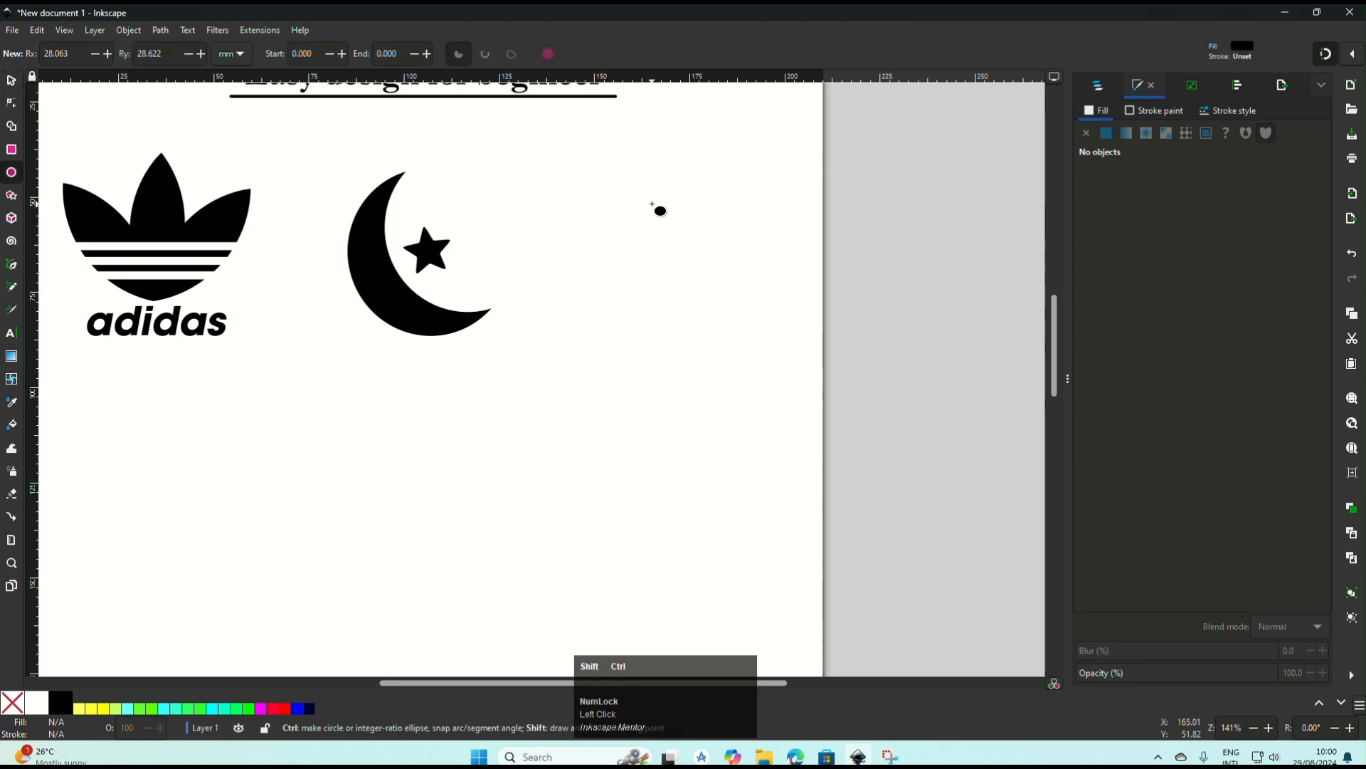
pyautogui.moveTo(652, 205); pyautogui.dragTo(736, 284)
pyautogui.press('s')
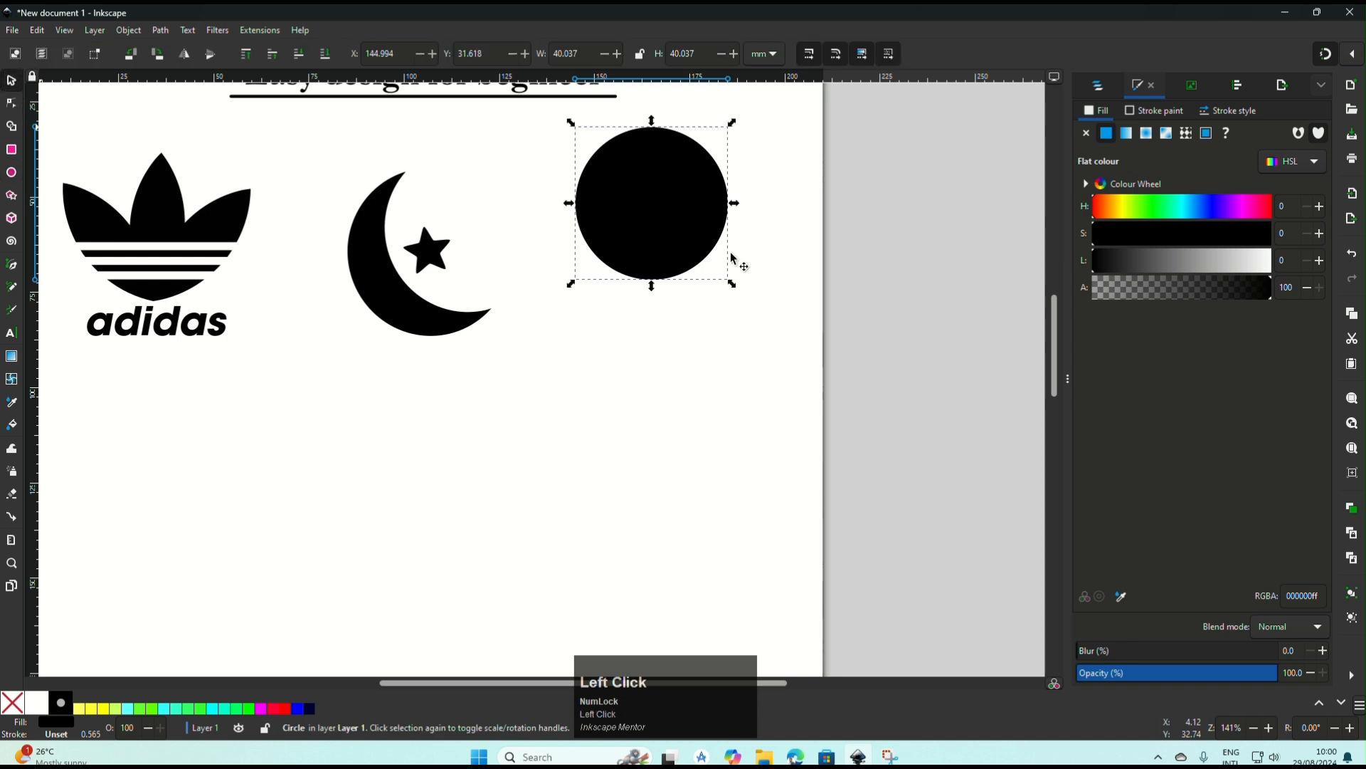
pyautogui.moveTo(689, 213); pyautogui.dragTo(676, 323)
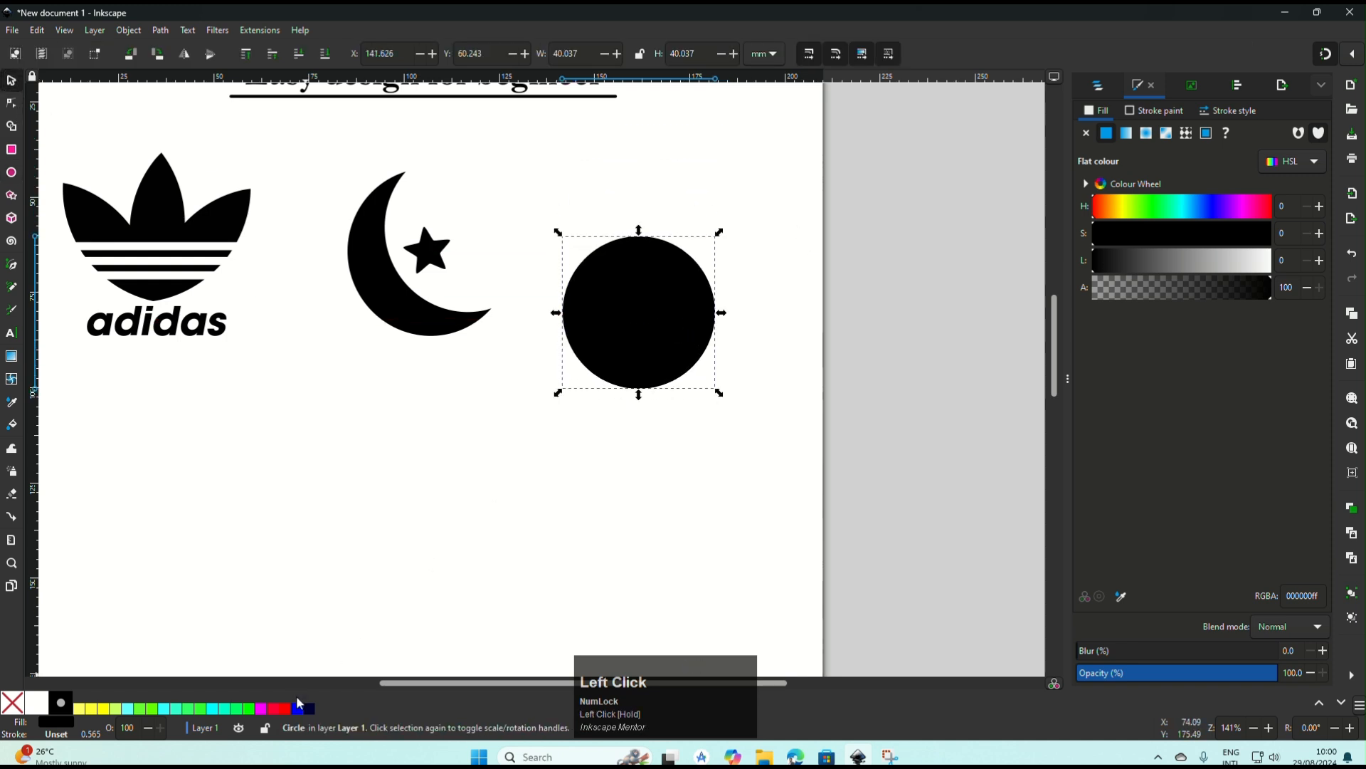
pyautogui.click(298, 706)
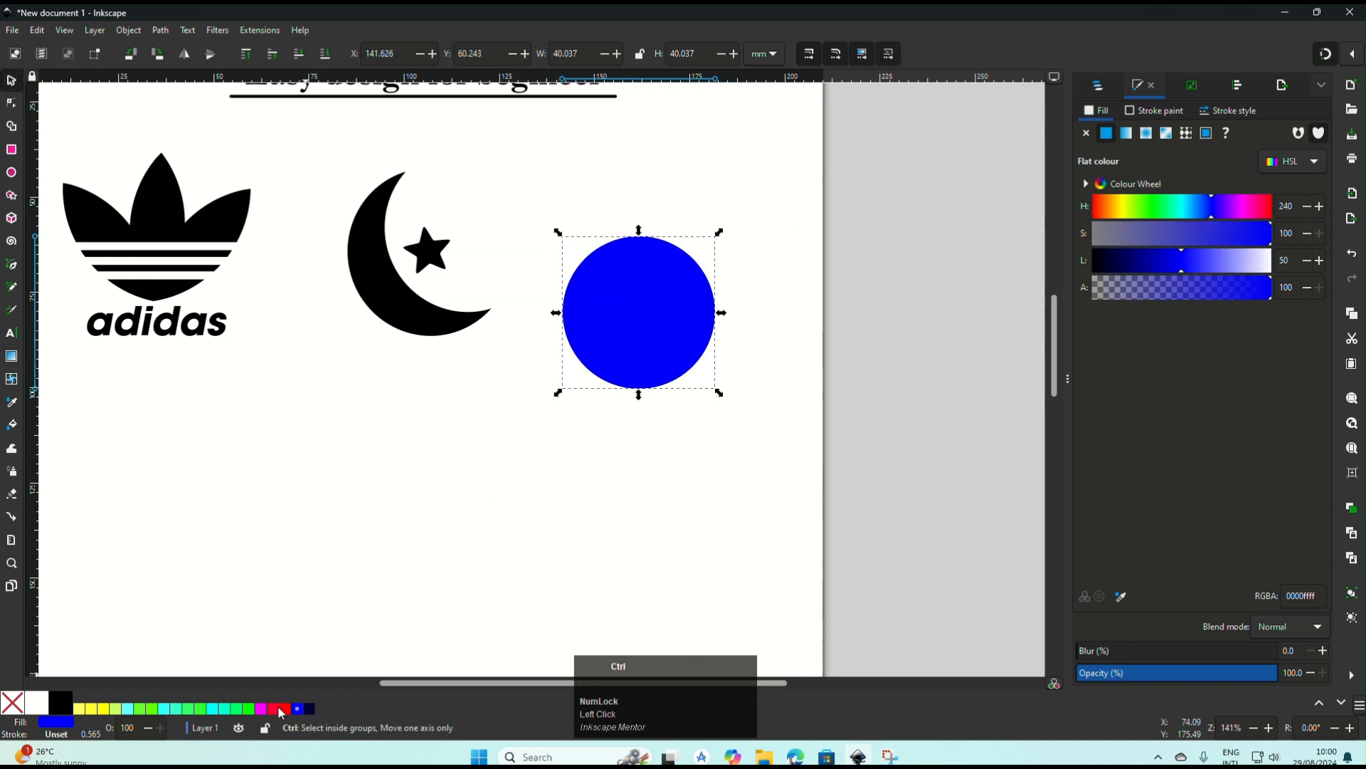
# - Make a red copy of the blue circle, scaled down to about 29 mm and placed inside its right side
pyautogui.click(281, 709)
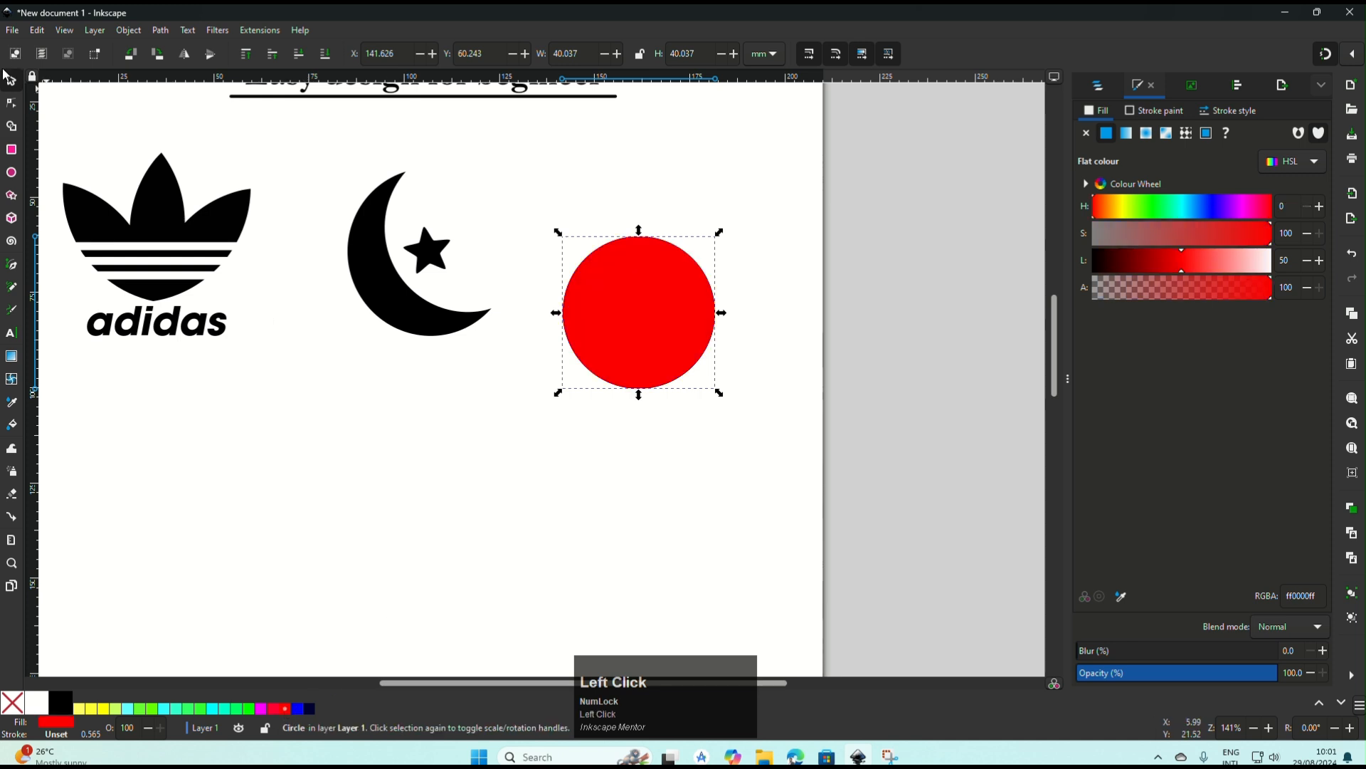
pyautogui.moveTo(681, 338); pyautogui.dragTo(719, 340)
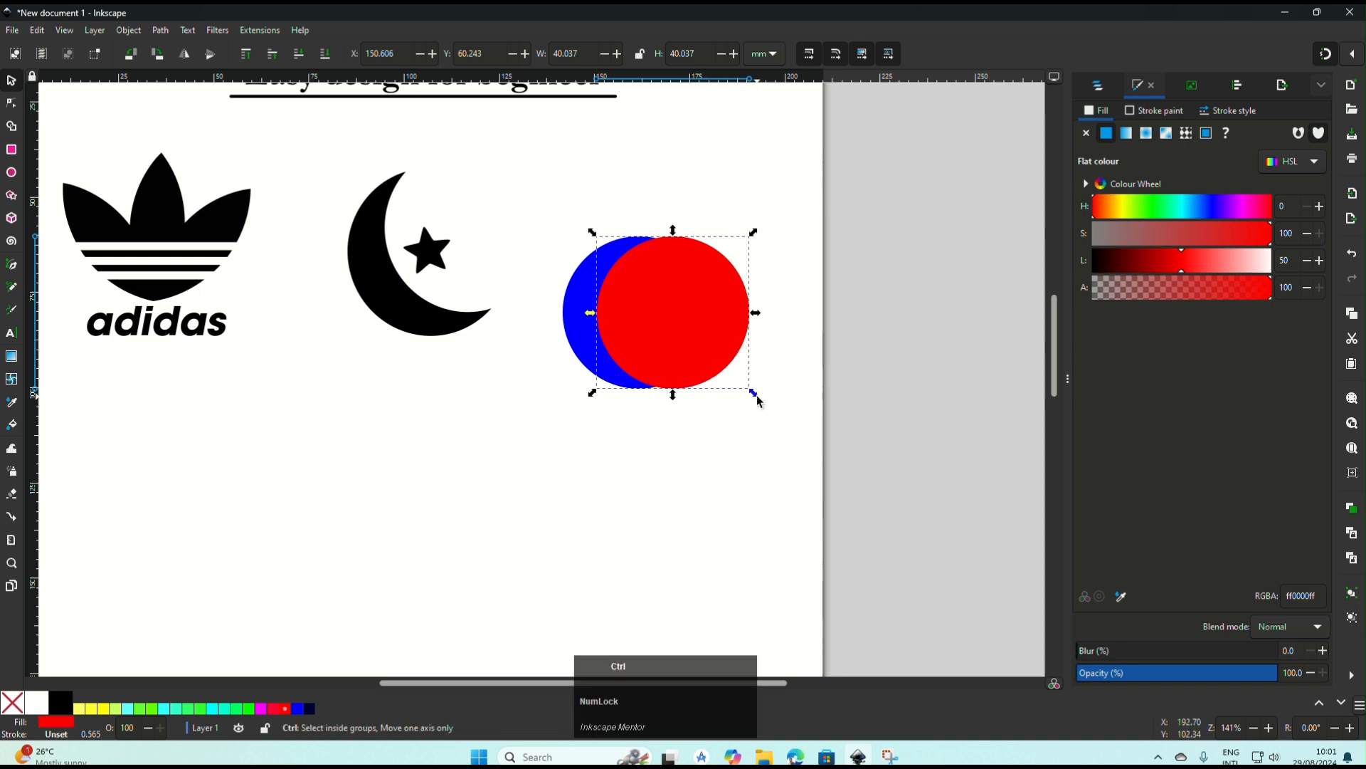
pyautogui.moveTo(753, 392); pyautogui.dragTo(735, 377)
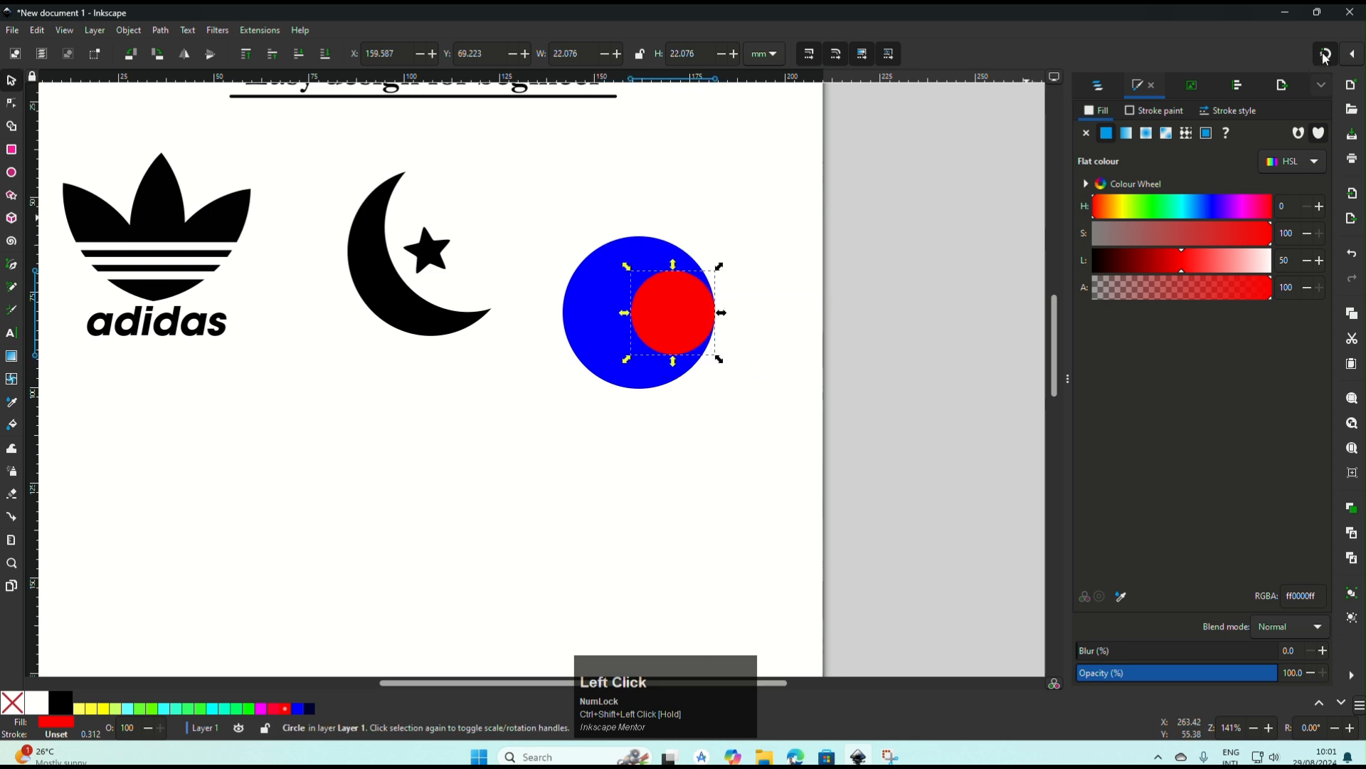
pyautogui.click(710, 348)
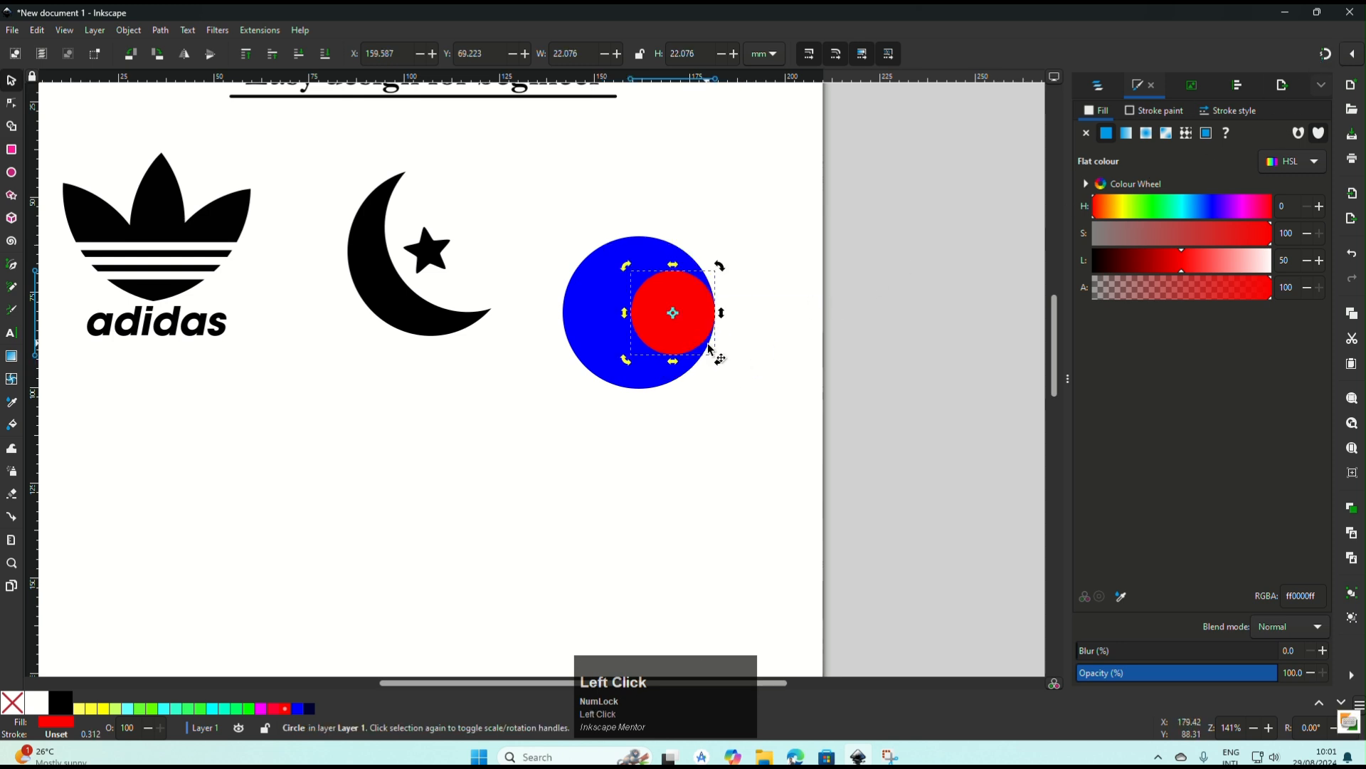
pyautogui.click(711, 351)
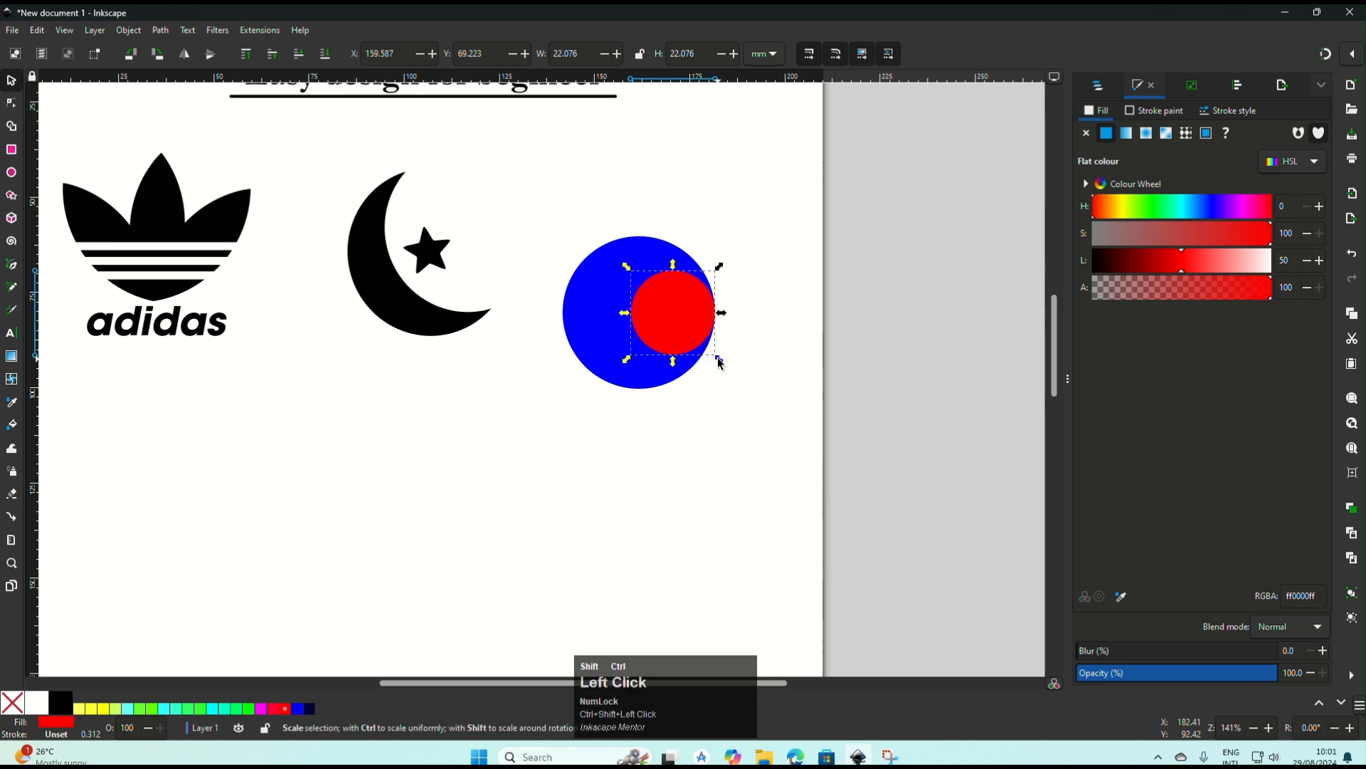
pyautogui.moveTo(720, 363); pyautogui.dragTo(681, 333)
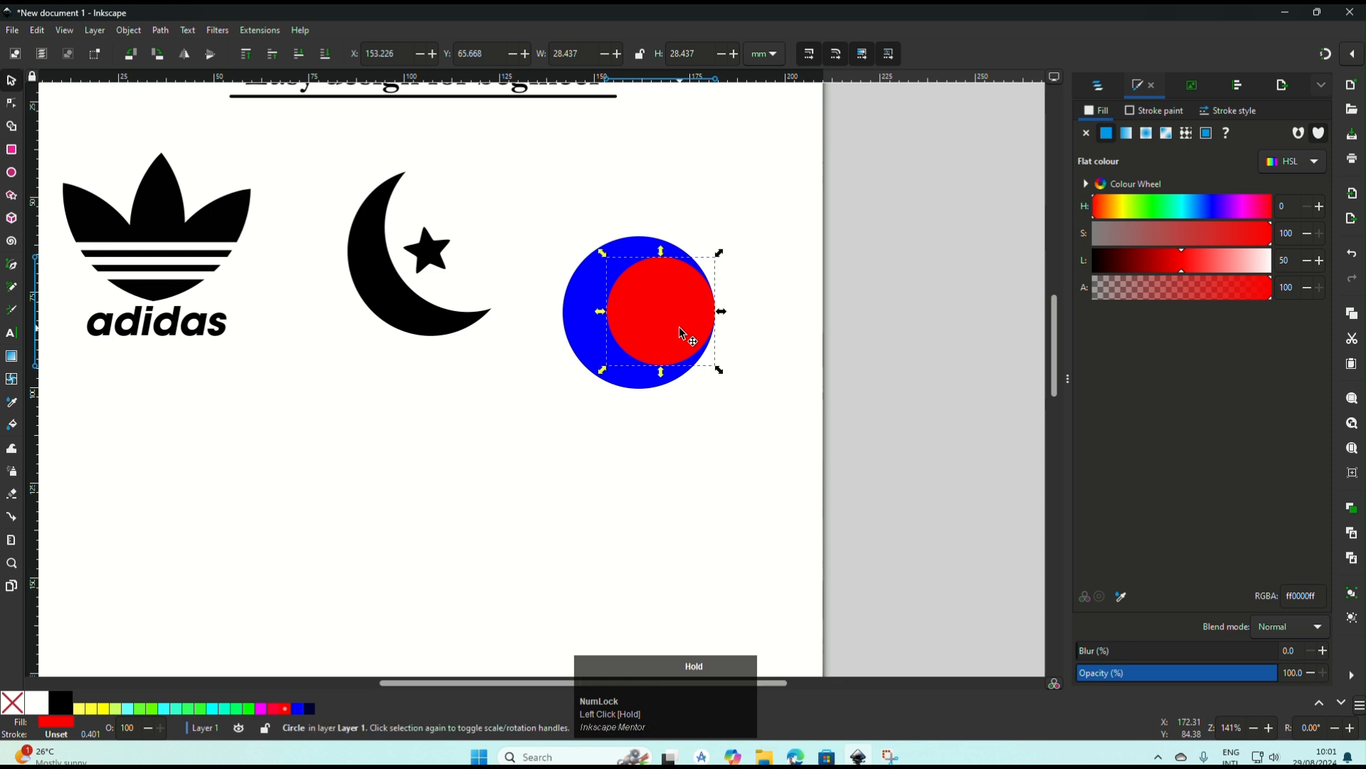
pyautogui.moveTo(716, 370); pyautogui.dragTo(680, 332)
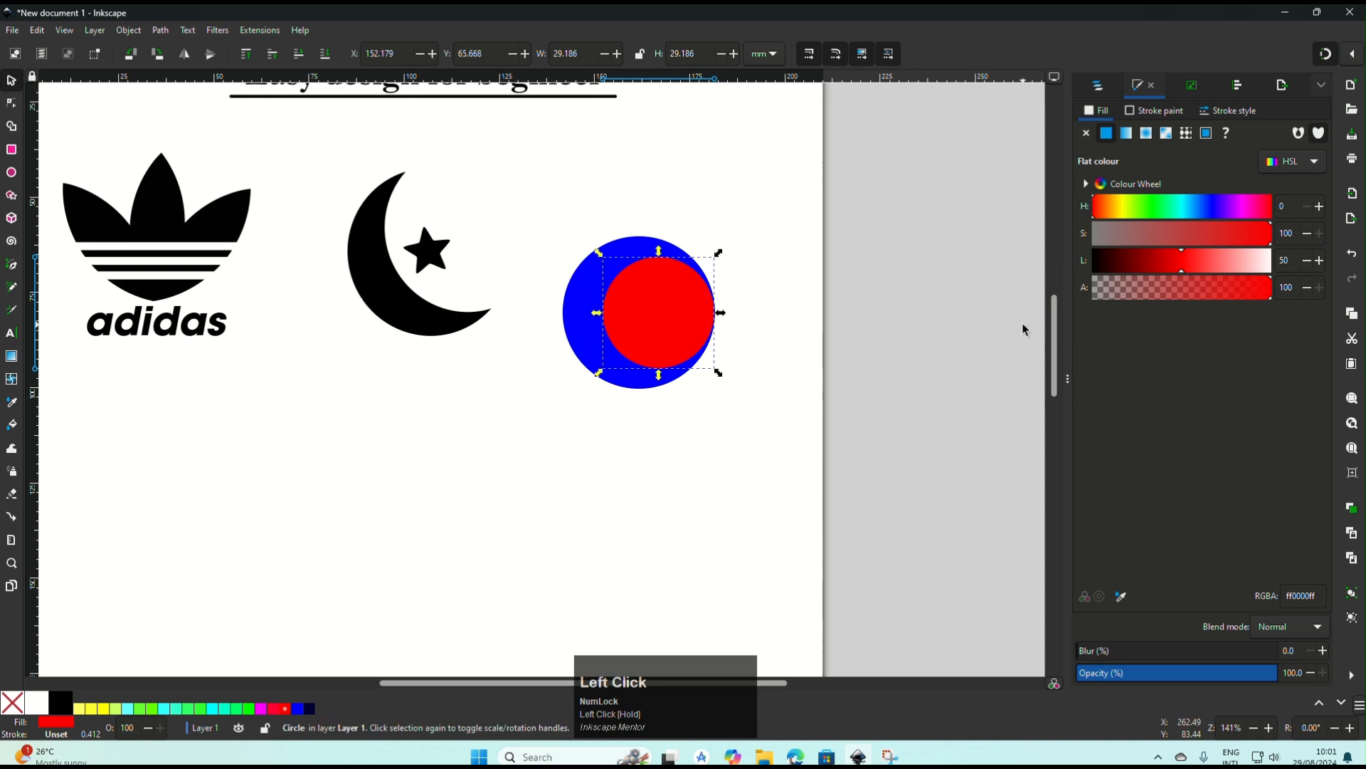
# - Nudge the red circle right until its edge meets the right edge of the blue circle
pyautogui.click(1068, 379)
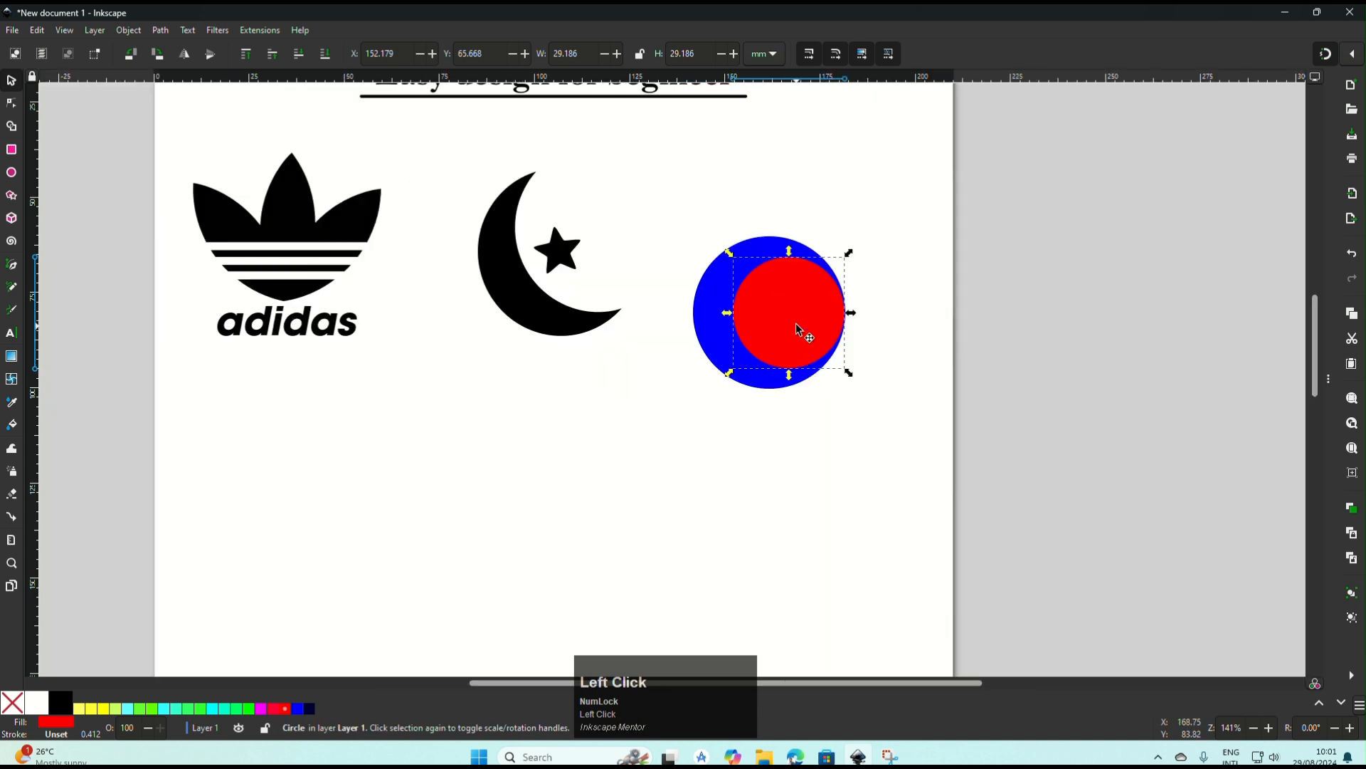
pyautogui.scroll(3, 797, 321)
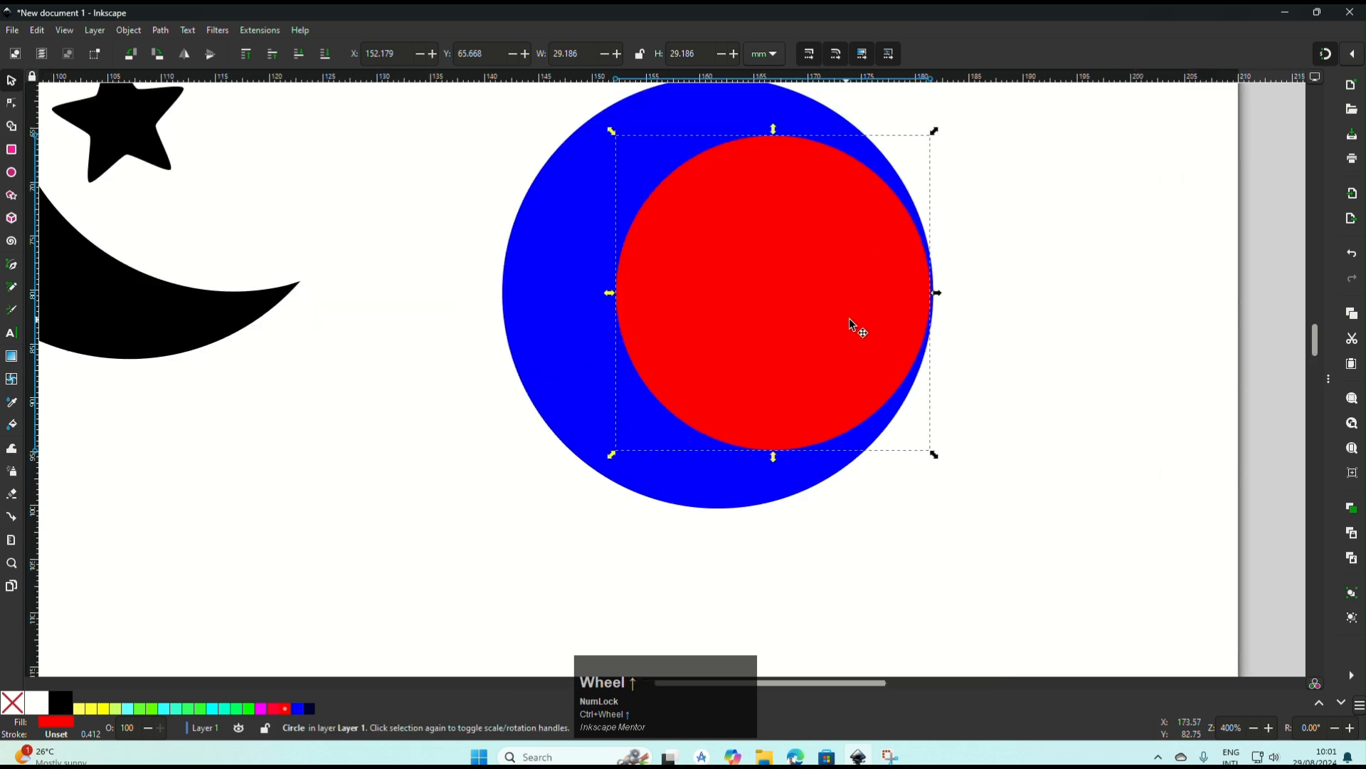
pyautogui.moveTo(822, 313); pyautogui.dragTo(825, 310)
pyautogui.scroll(1, 898, 282)
pyautogui.scroll(5, 988, 303)
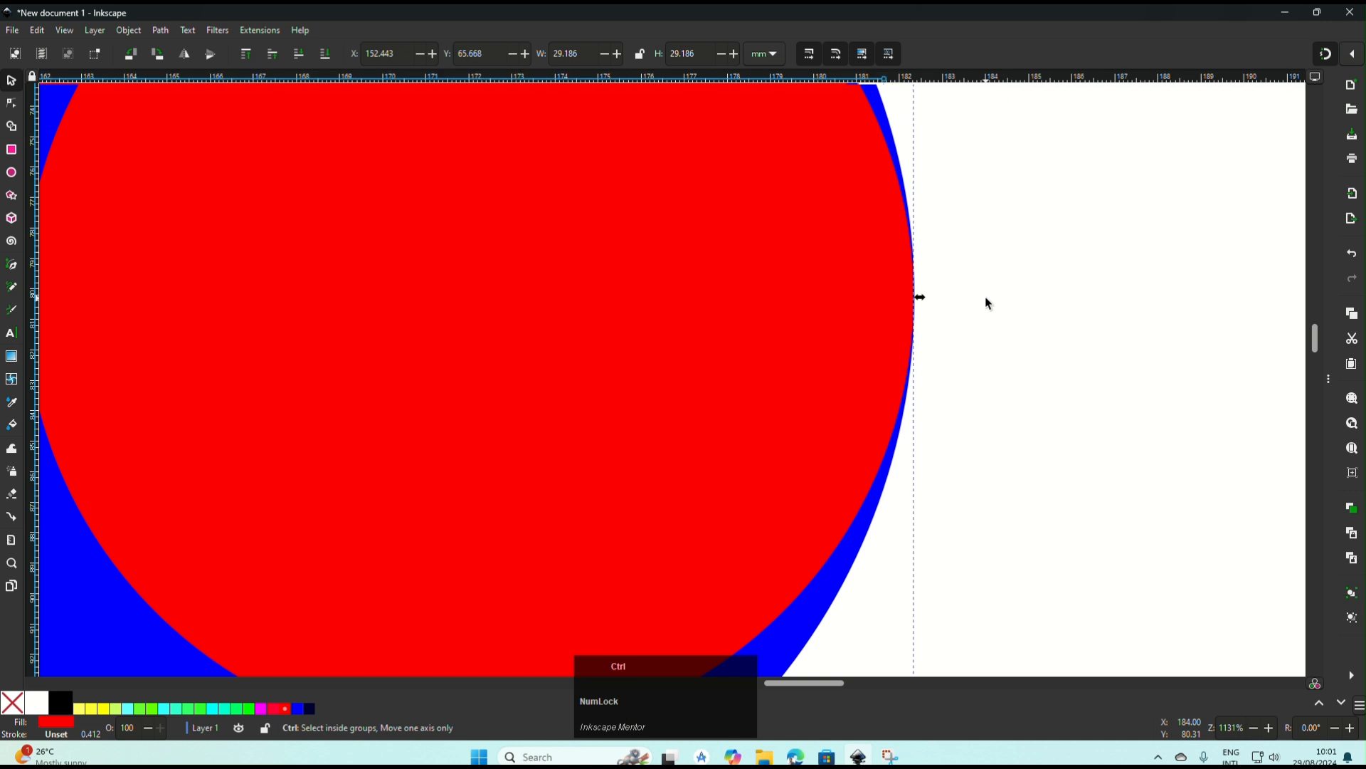
pyautogui.moveTo(725, 361); pyautogui.dragTo(725, 363)
pyautogui.scroll(-4, 754, 367)
pyautogui.scroll(-3, 748, 363)
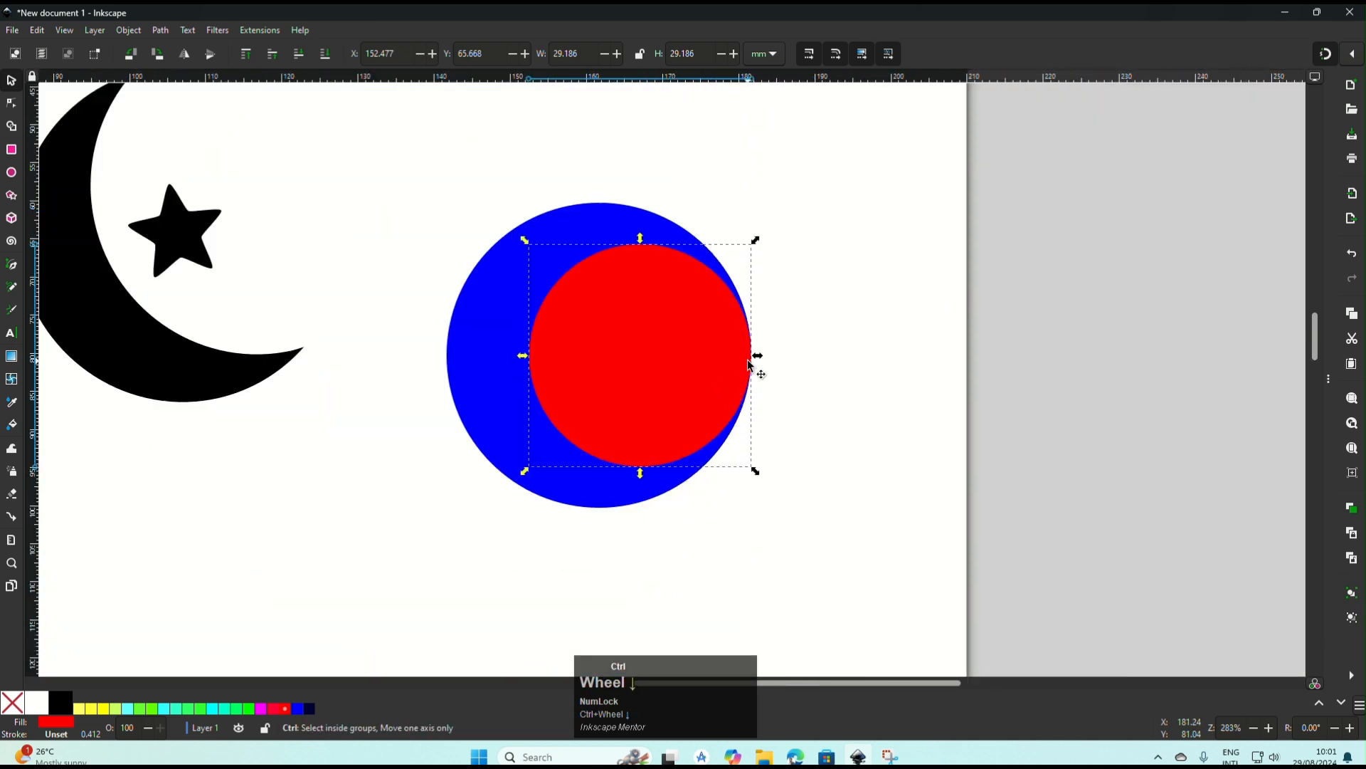
# - Make a white copy of the red circle, scaled down to about 14 mm around the same centre
pyautogui.hscroll(-2, 753, 366)
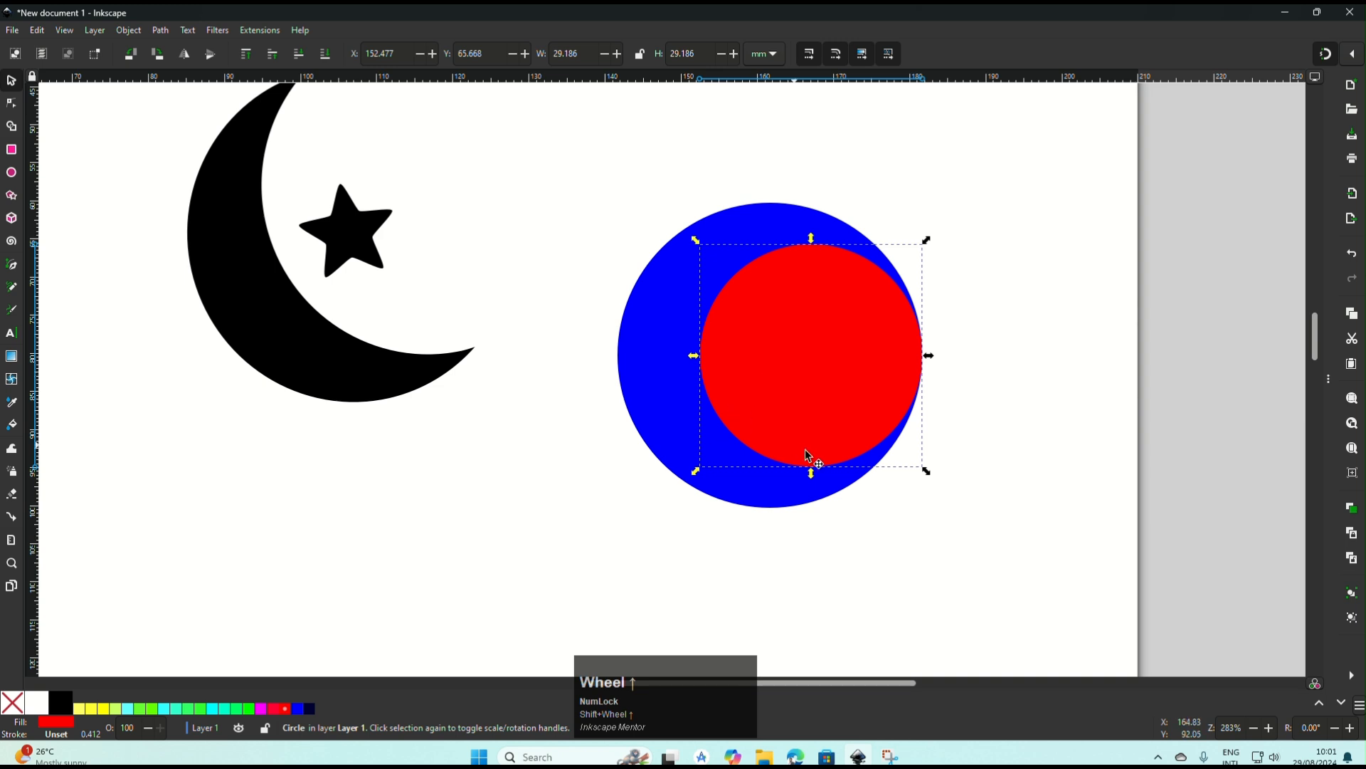
pyautogui.press('ctrl')
pyautogui.moveTo(926, 469); pyautogui.dragTo(866, 426)
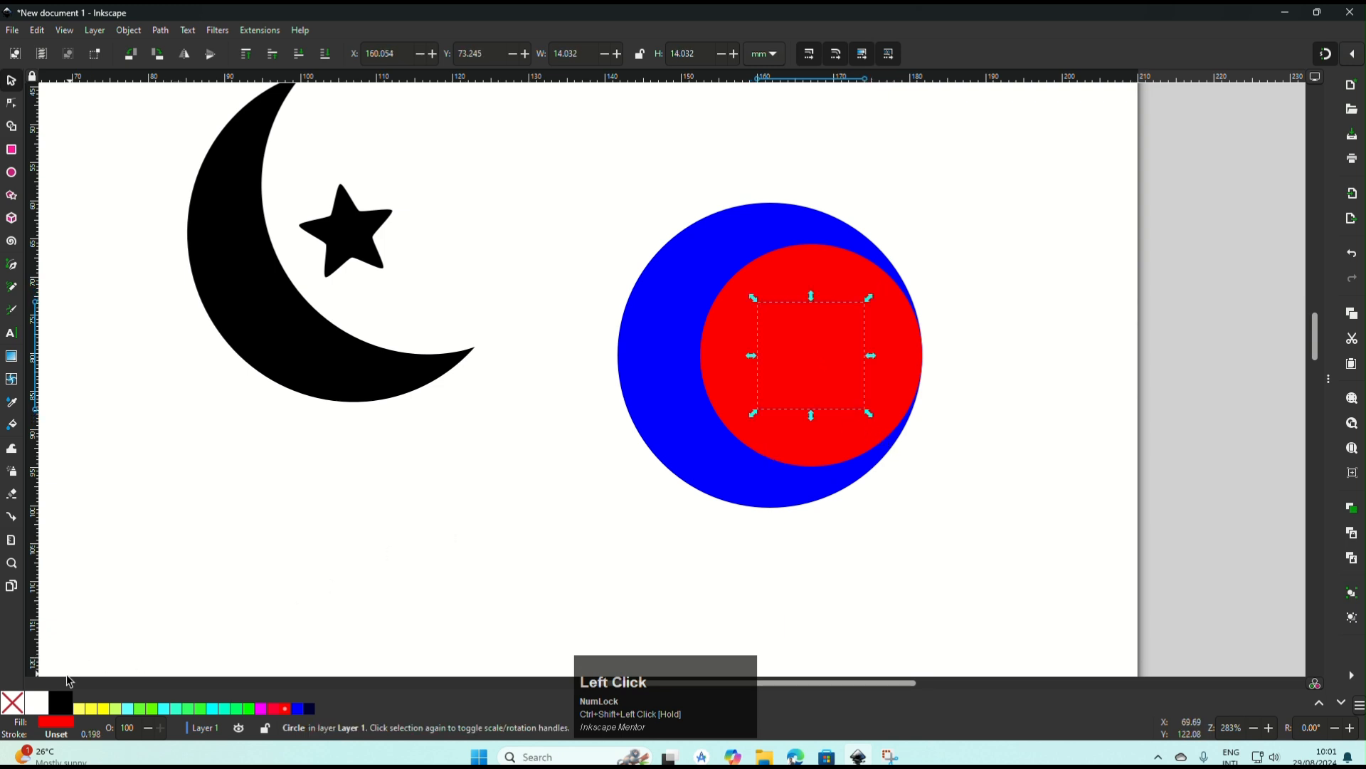
pyautogui.click(36, 703)
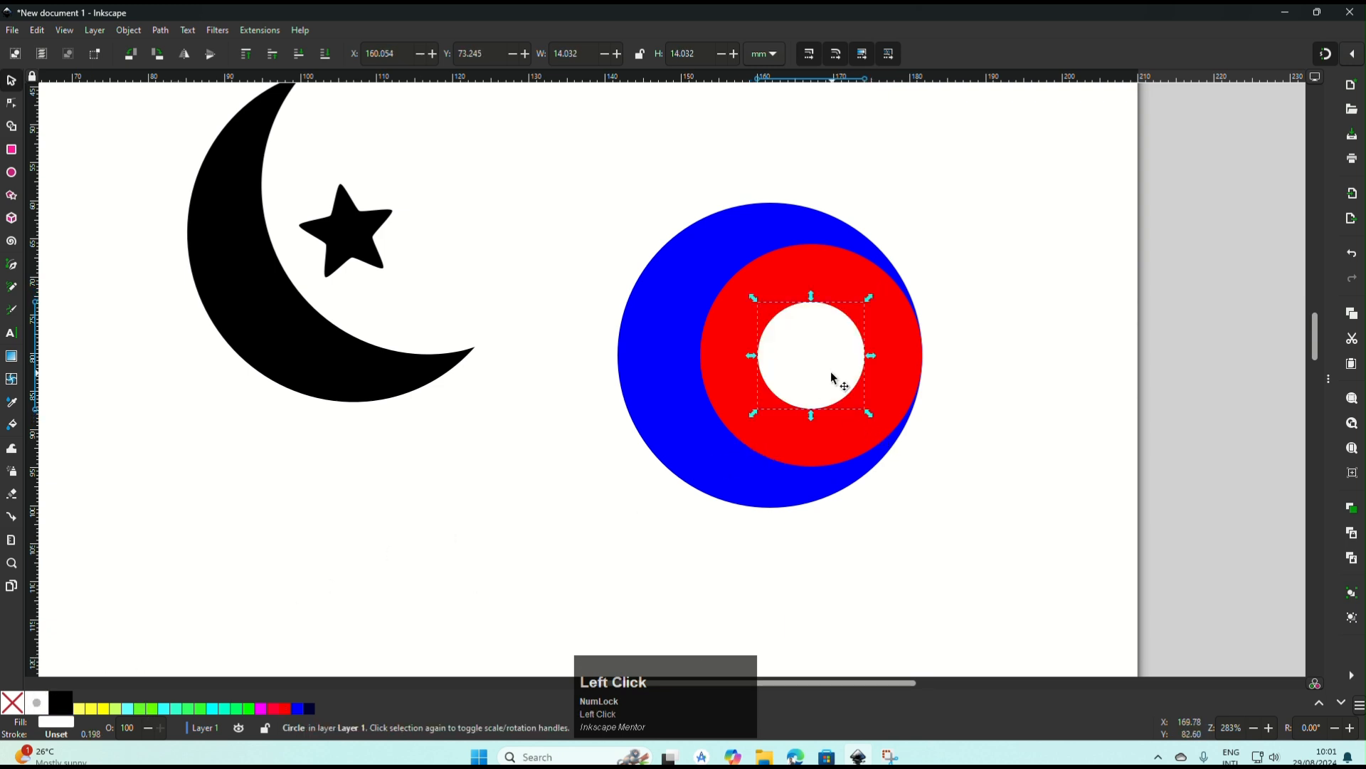
# - Move the white circle left so its edge lines up with the left edge of the red circle
pyautogui.moveTo(831, 372); pyautogui.dragTo(768, 379)
pyautogui.scroll(1, 740, 367)
pyautogui.scroll(-1, 726, 363)
pyautogui.scroll(9, 725, 362)
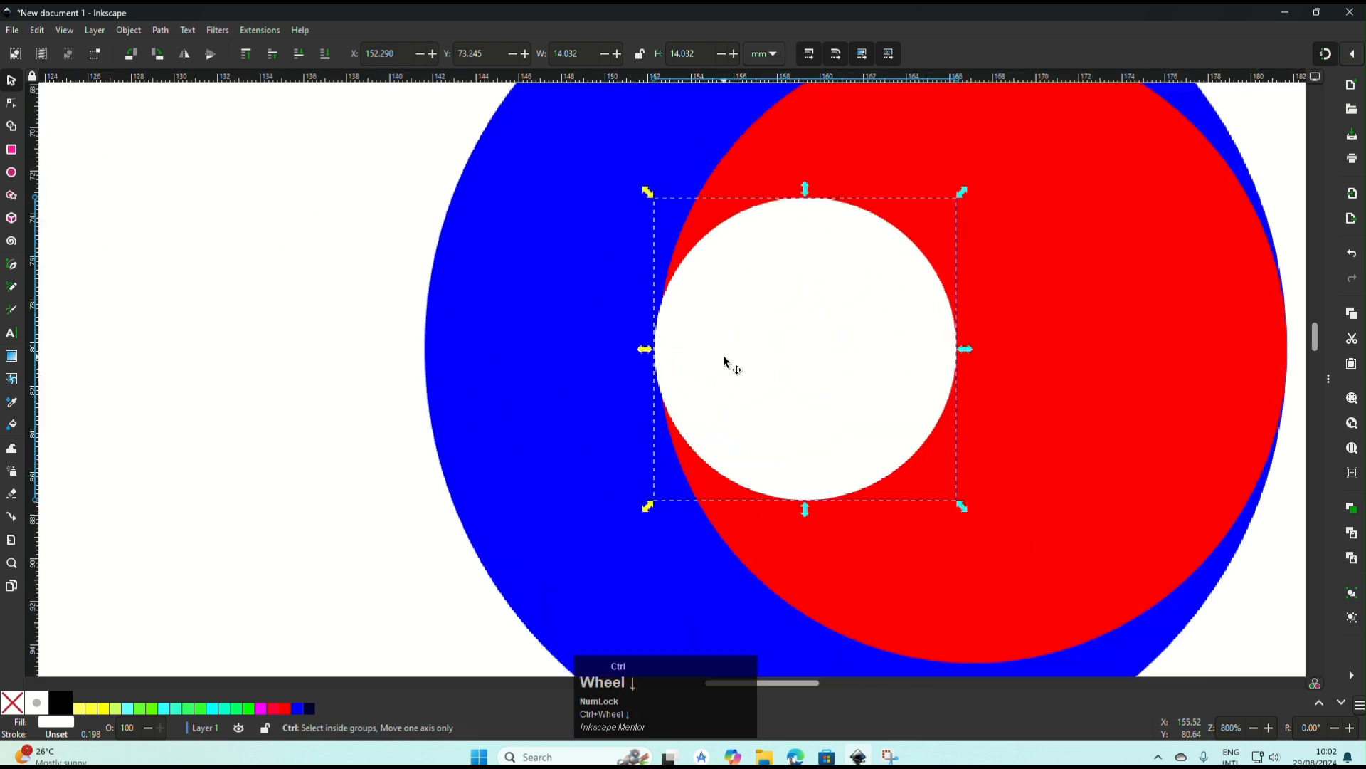
pyautogui.scroll(-3, 723, 356)
pyautogui.moveTo(696, 385); pyautogui.dragTo(705, 387)
pyautogui.scroll(-7, 755, 411)
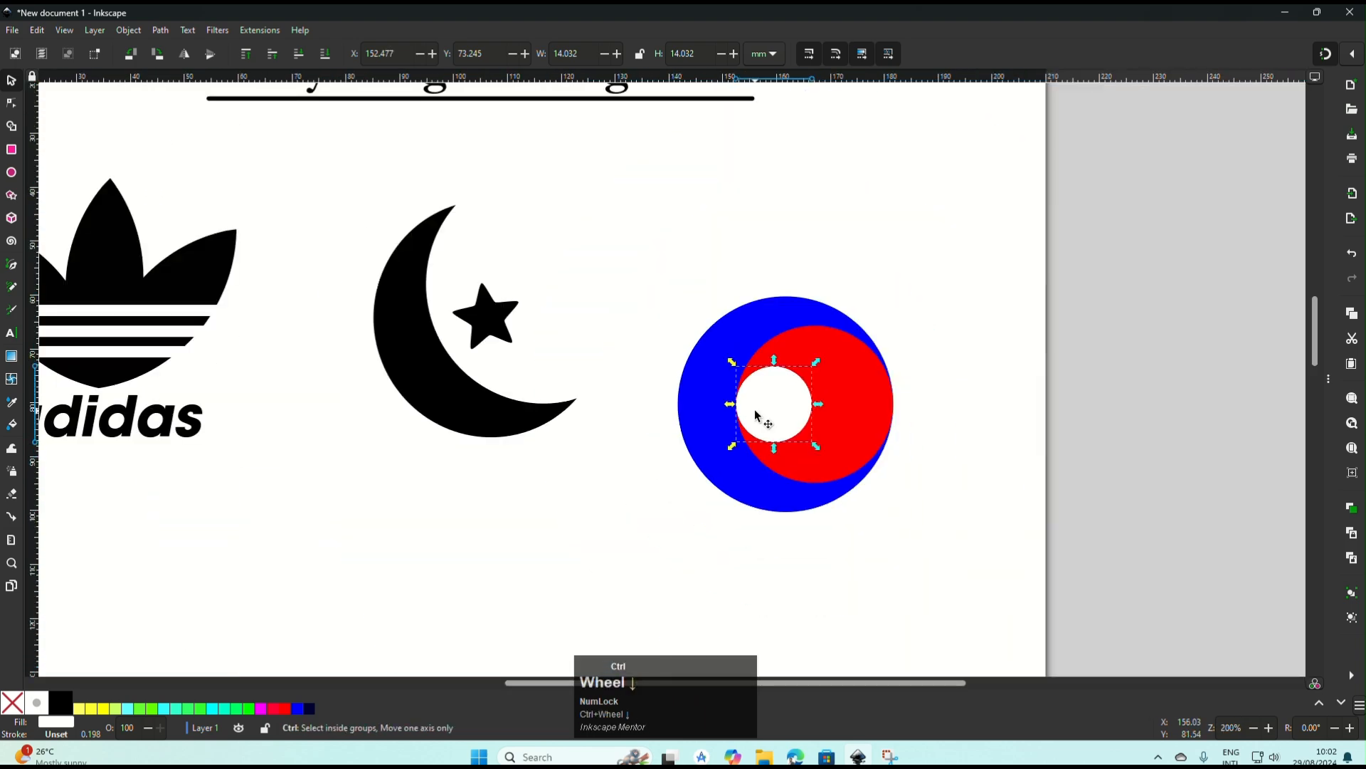
# - Enlarge the white circle to about 15 mm, keeping its left edge on the red circle's edge, and deselect it
pyautogui.moveTo(815, 448); pyautogui.dragTo(734, 433)
pyautogui.scroll(5, 770, 419)
pyautogui.scroll(-4, 737, 433)
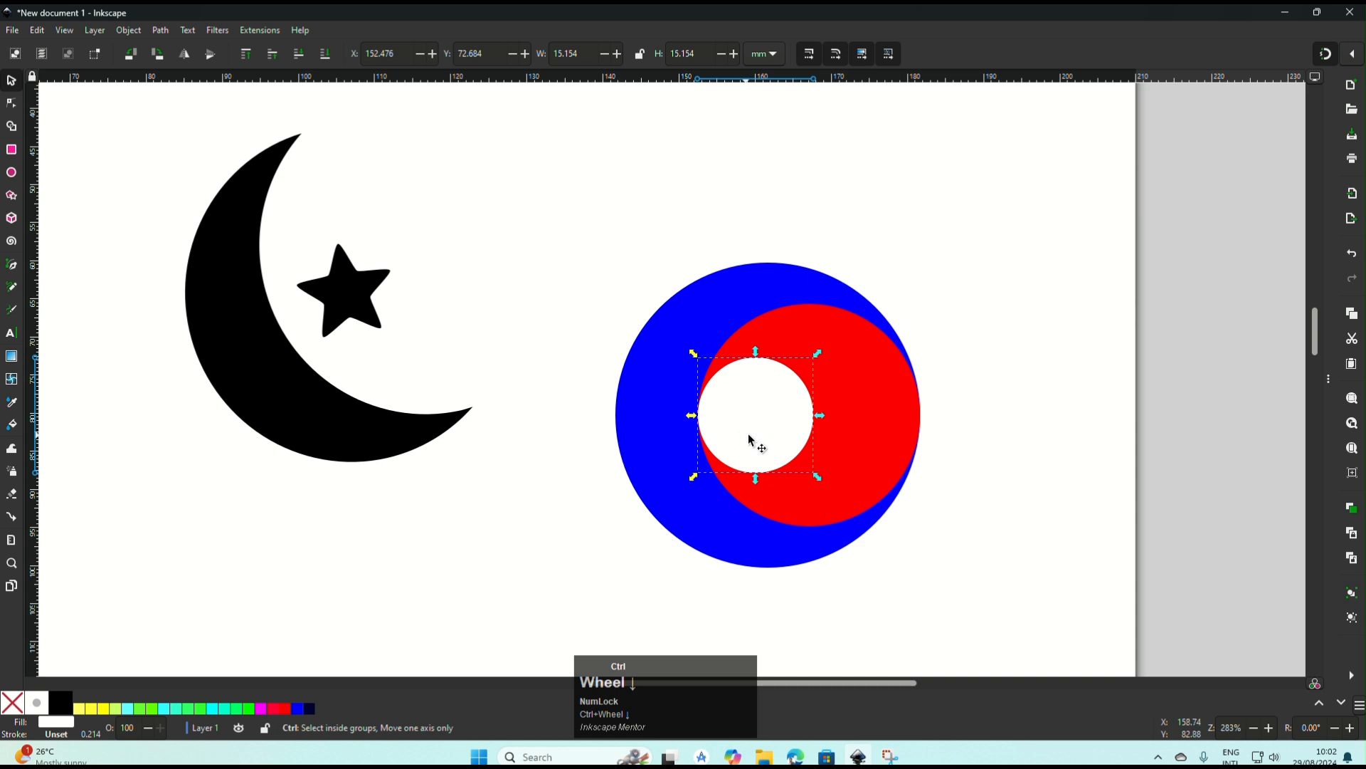
pyautogui.click(929, 448)
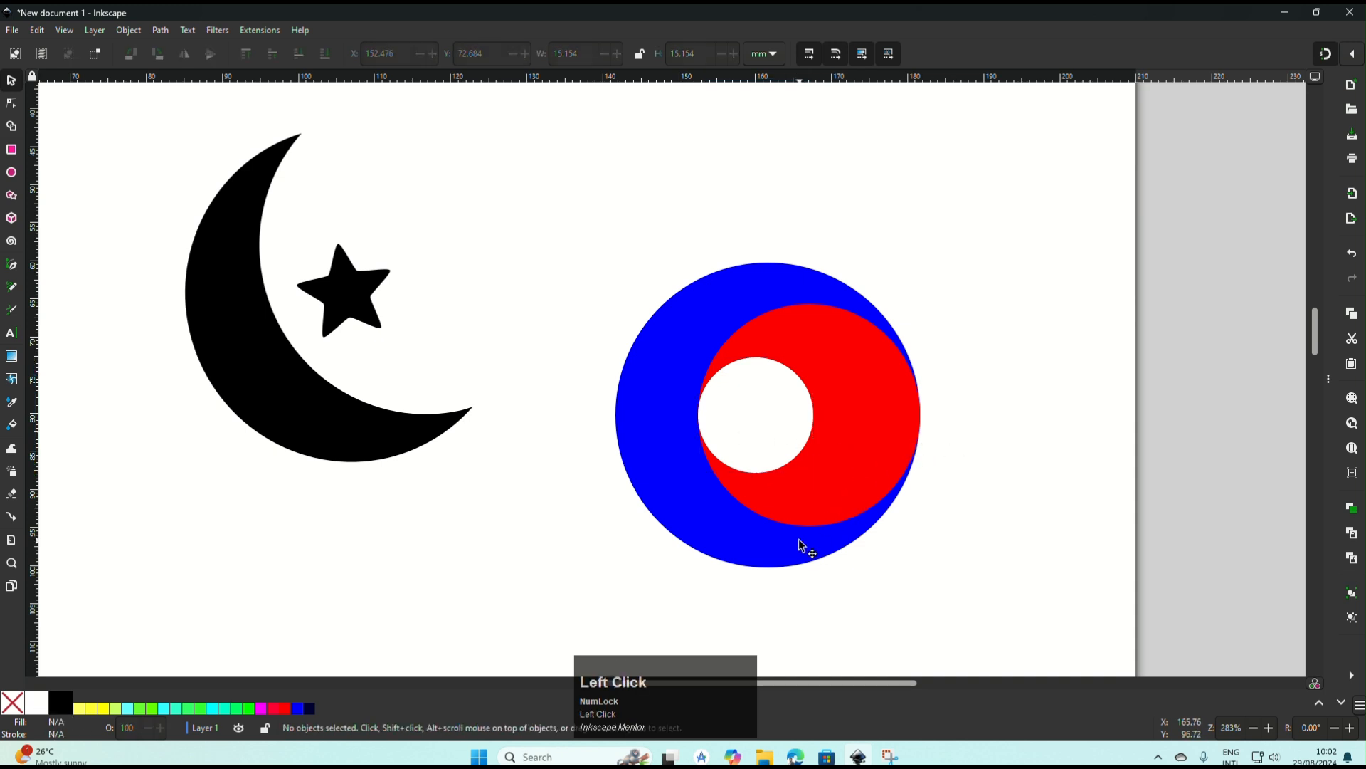
# - Recolour the large blue circle bright green by setting its fill hue to 120
pyautogui.click(839, 475)
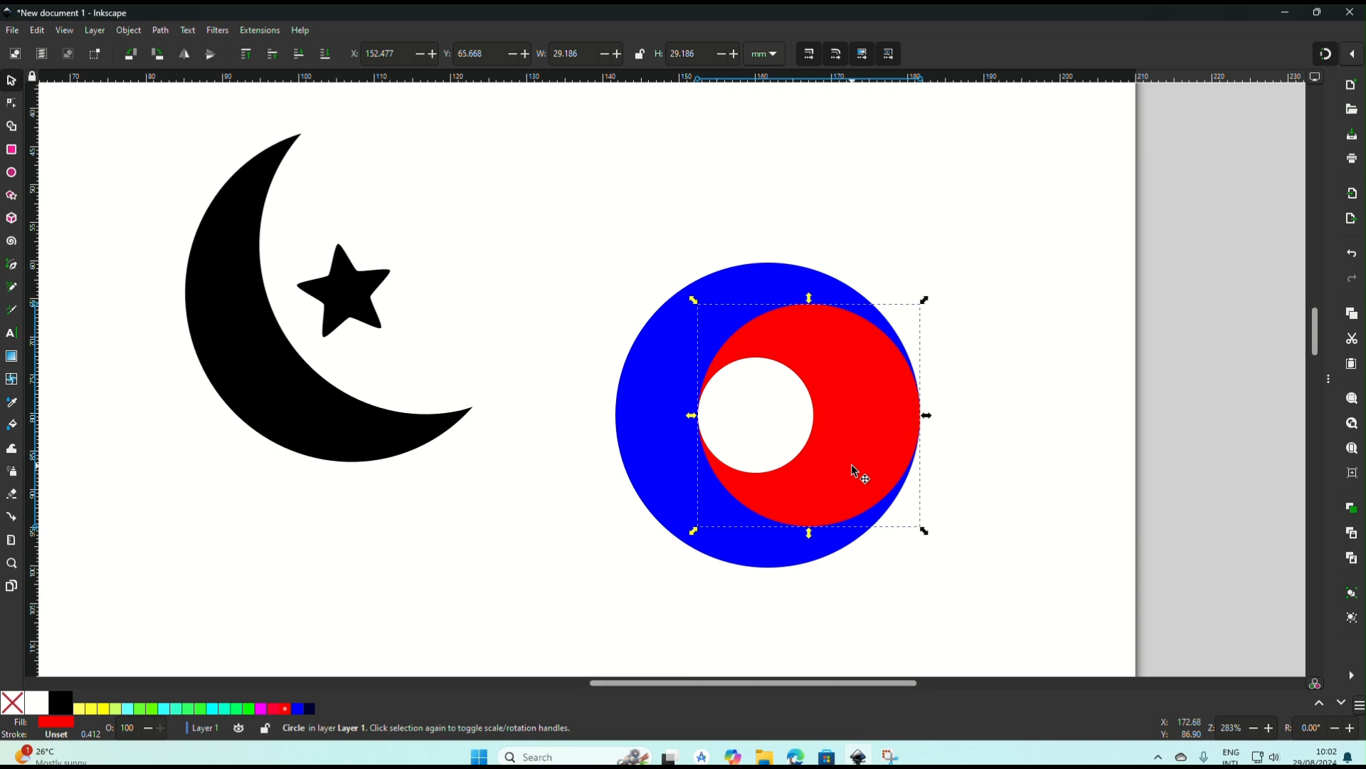
pyautogui.click(790, 554)
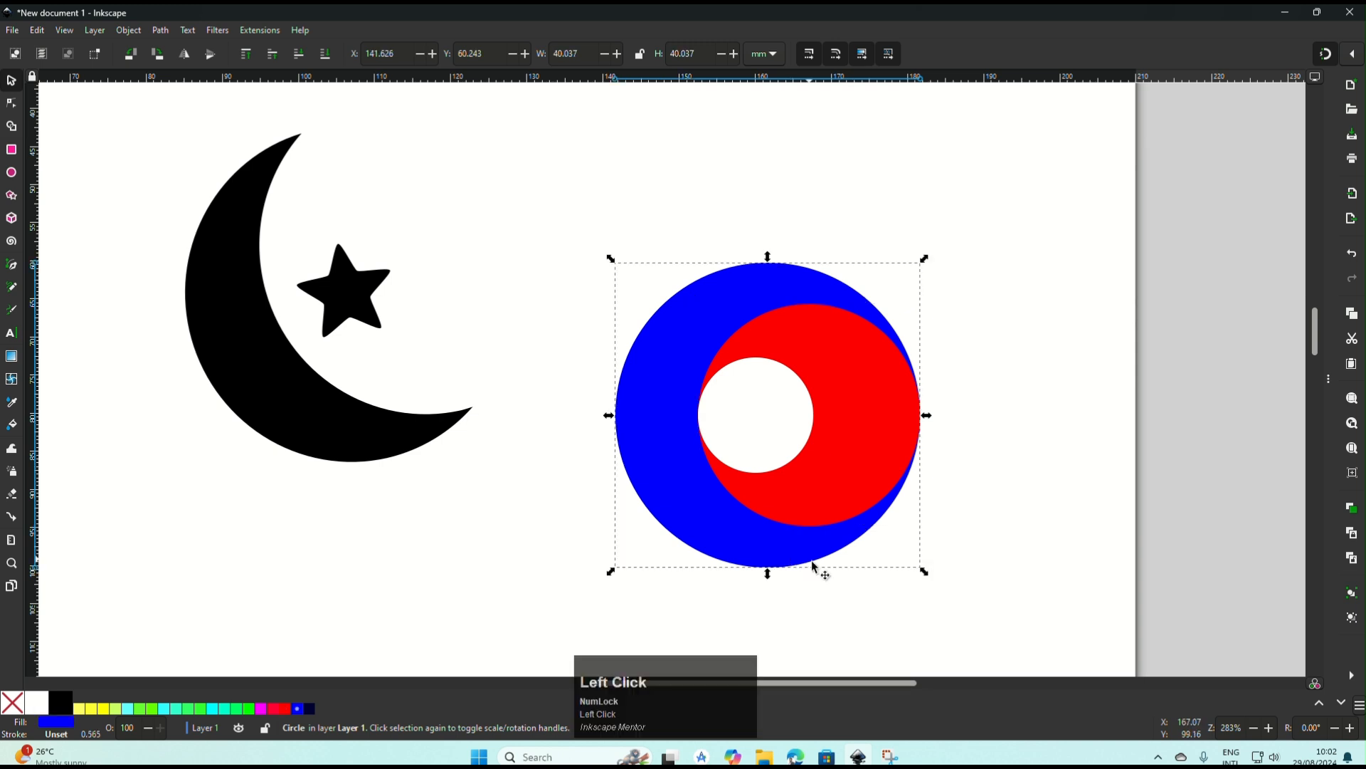
pyautogui.click(1330, 380)
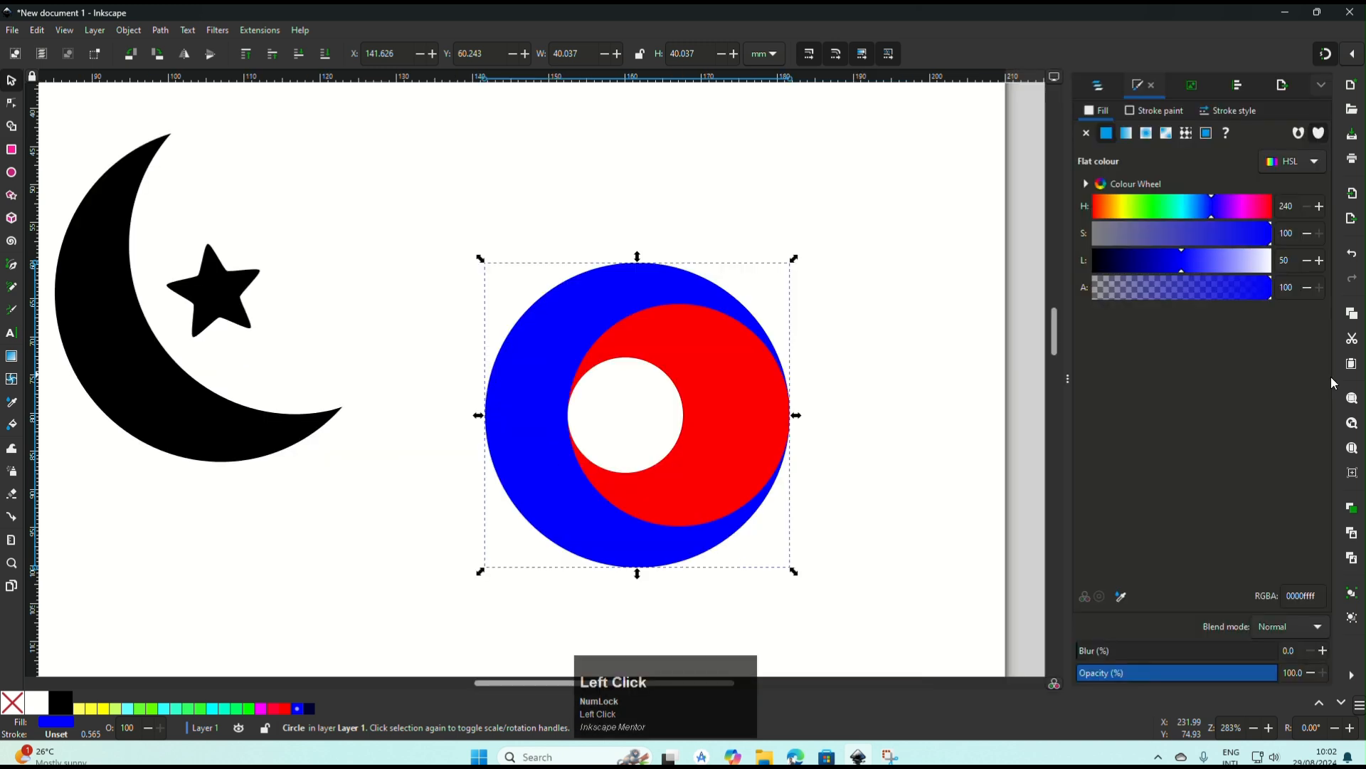
pyautogui.click(584, 329)
pyautogui.click(1120, 206)
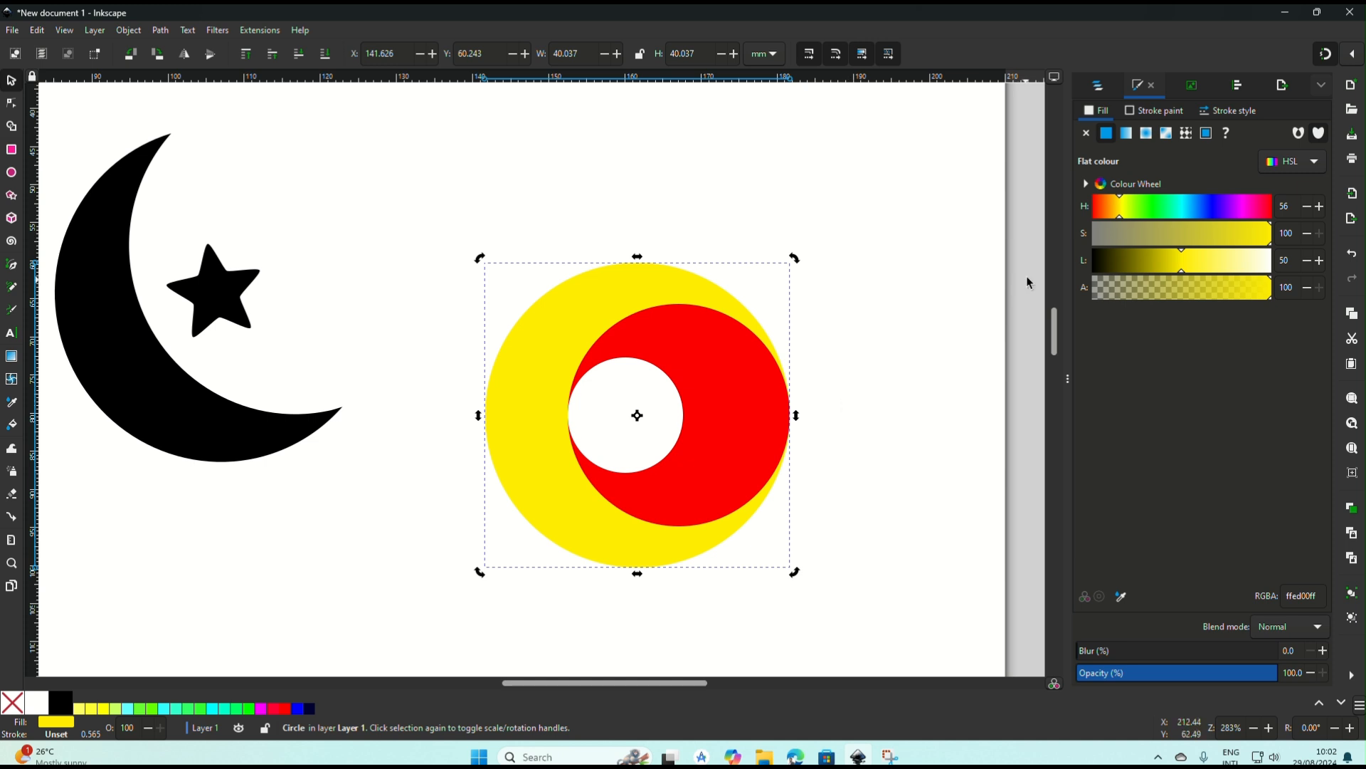
pyautogui.click(1151, 206)
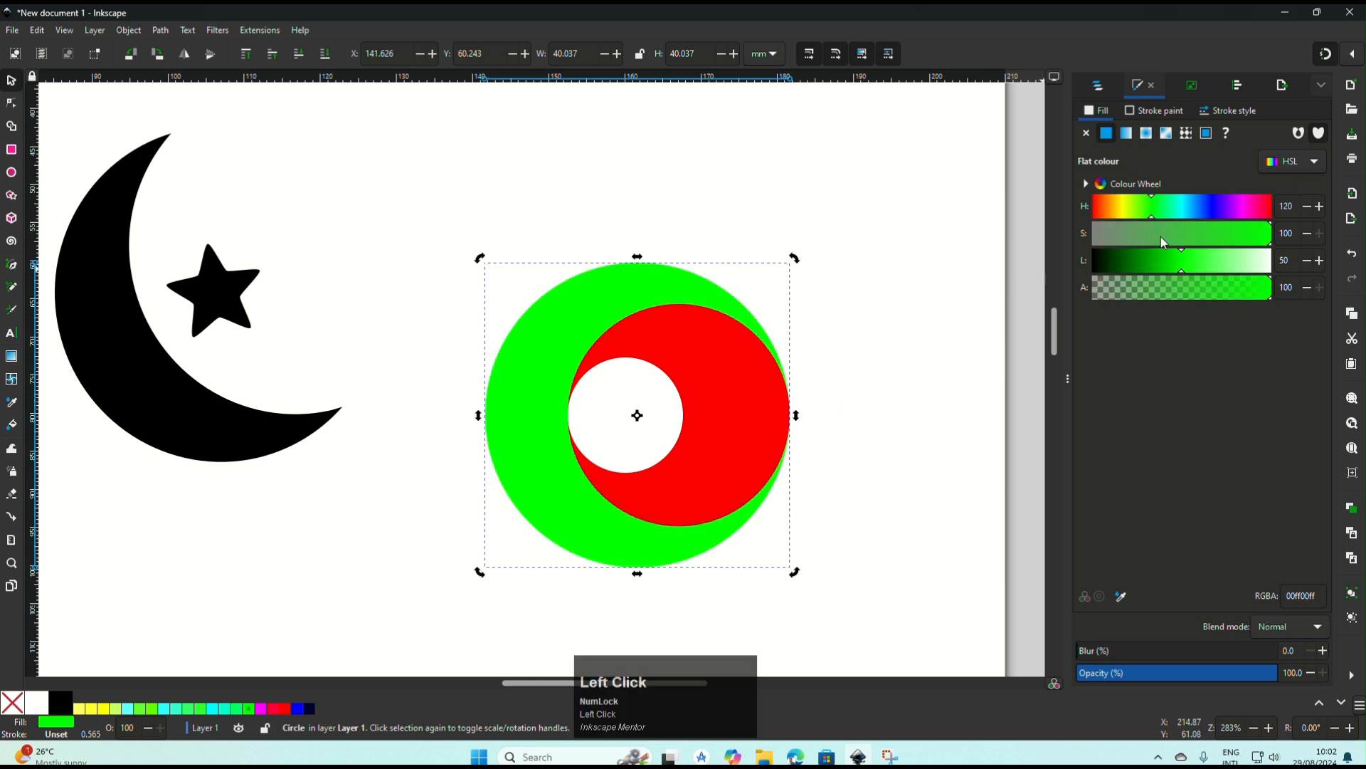
# - Give the large green circle a linear gradient fill and darken the first stop to lightness 30
pyautogui.click(1125, 135)
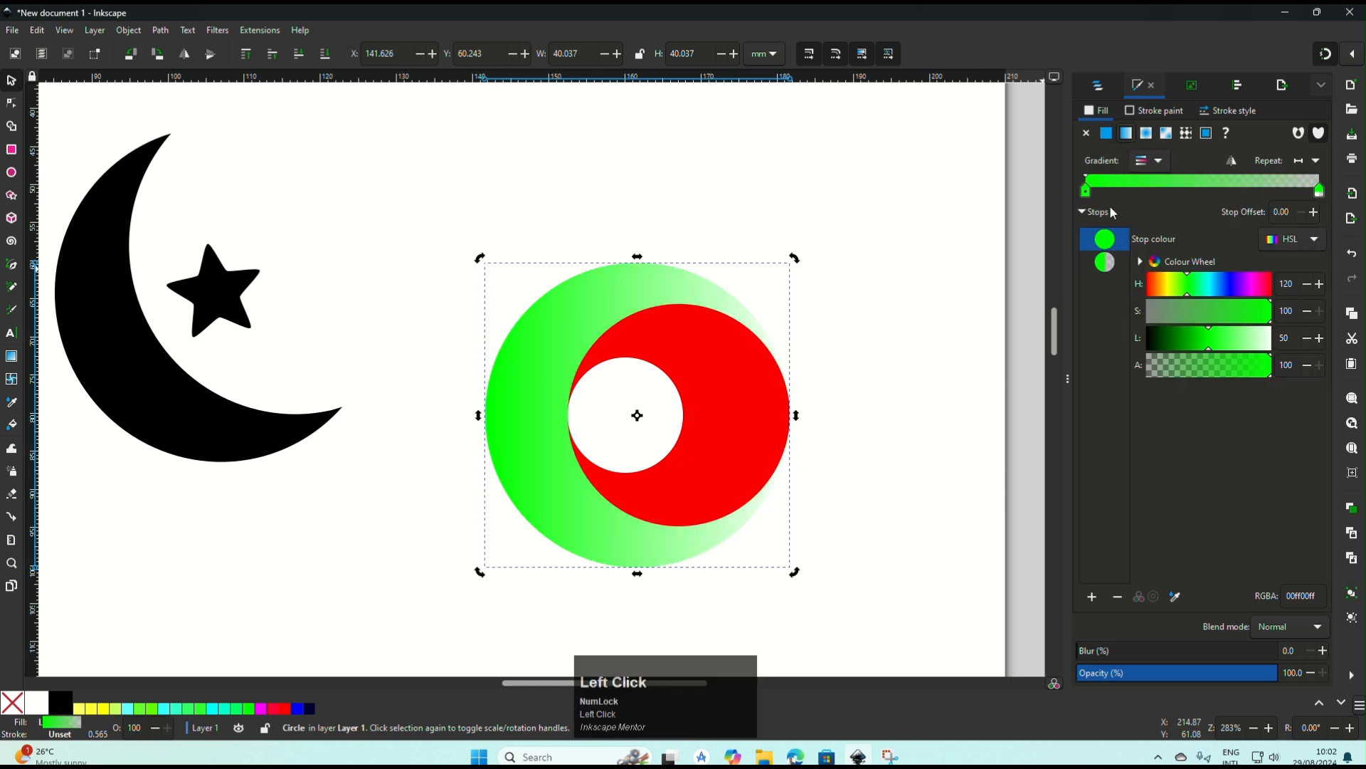
pyautogui.click(1191, 342)
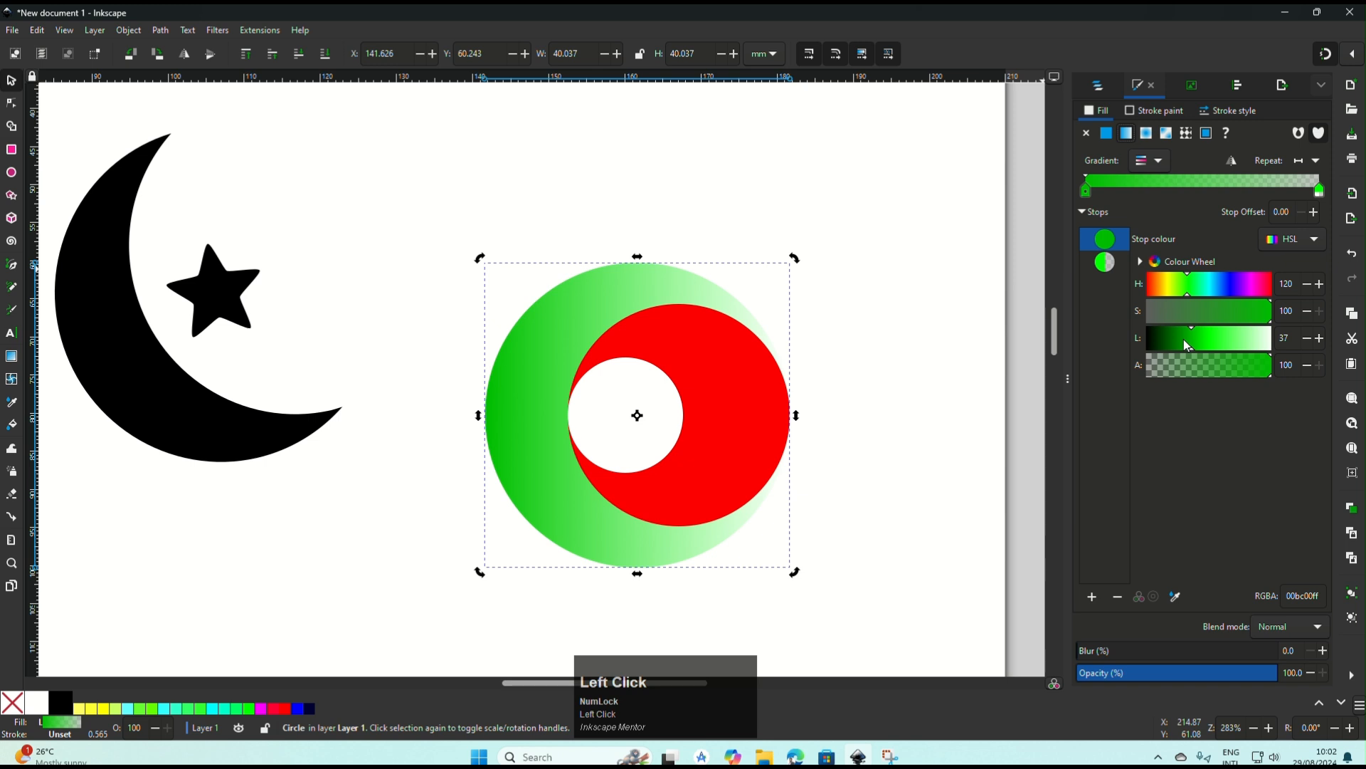
pyautogui.click(1184, 339)
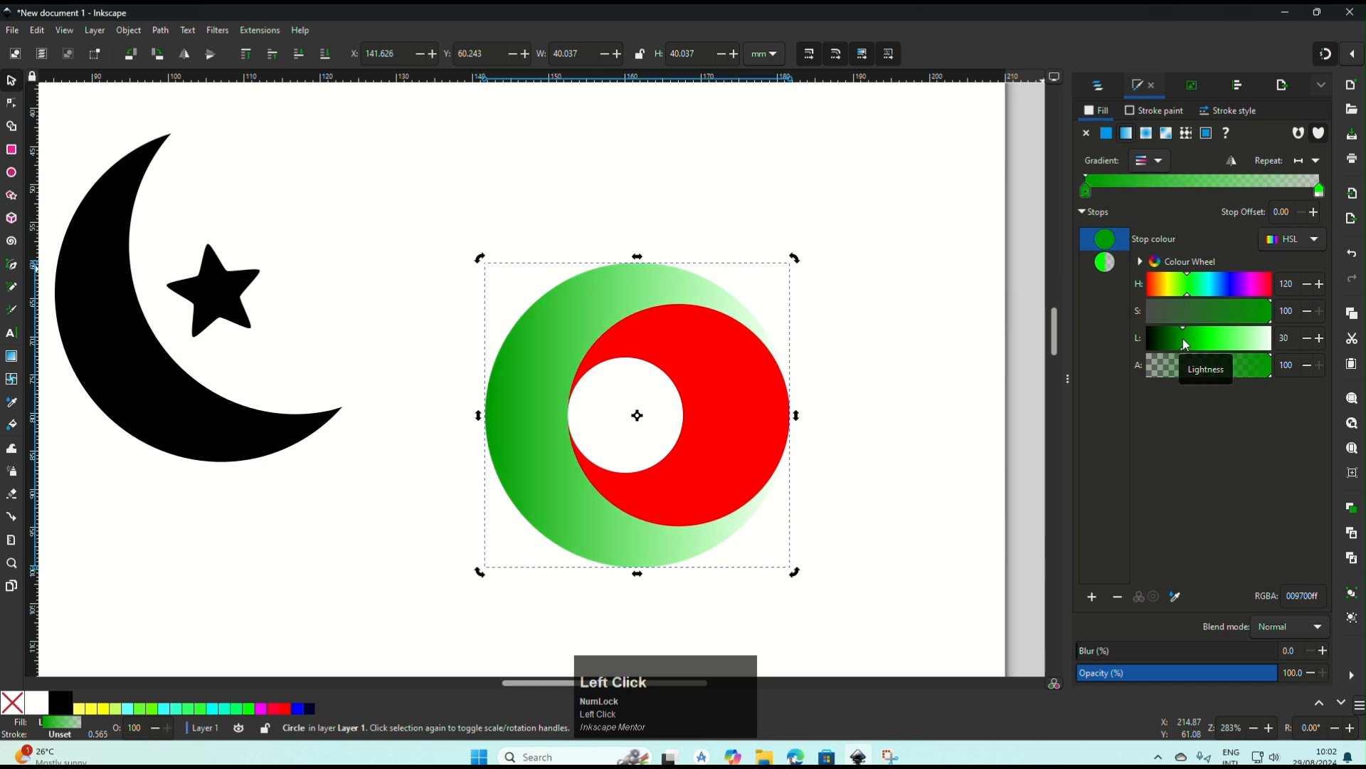
# - Make the gradient's end stop fully opaque bright green, with alpha 100 and lightness 51
pyautogui.click(1108, 260)
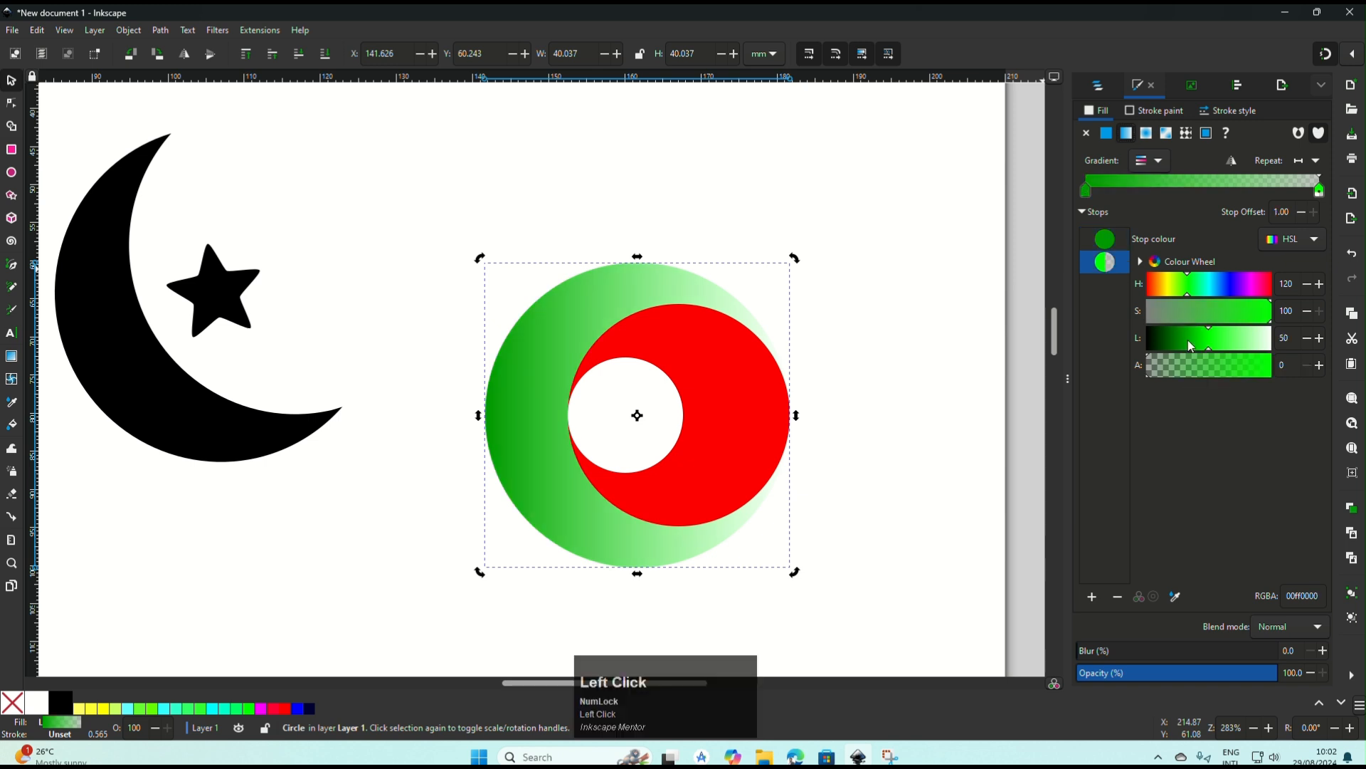
pyautogui.click(1189, 336)
pyautogui.click(1237, 370)
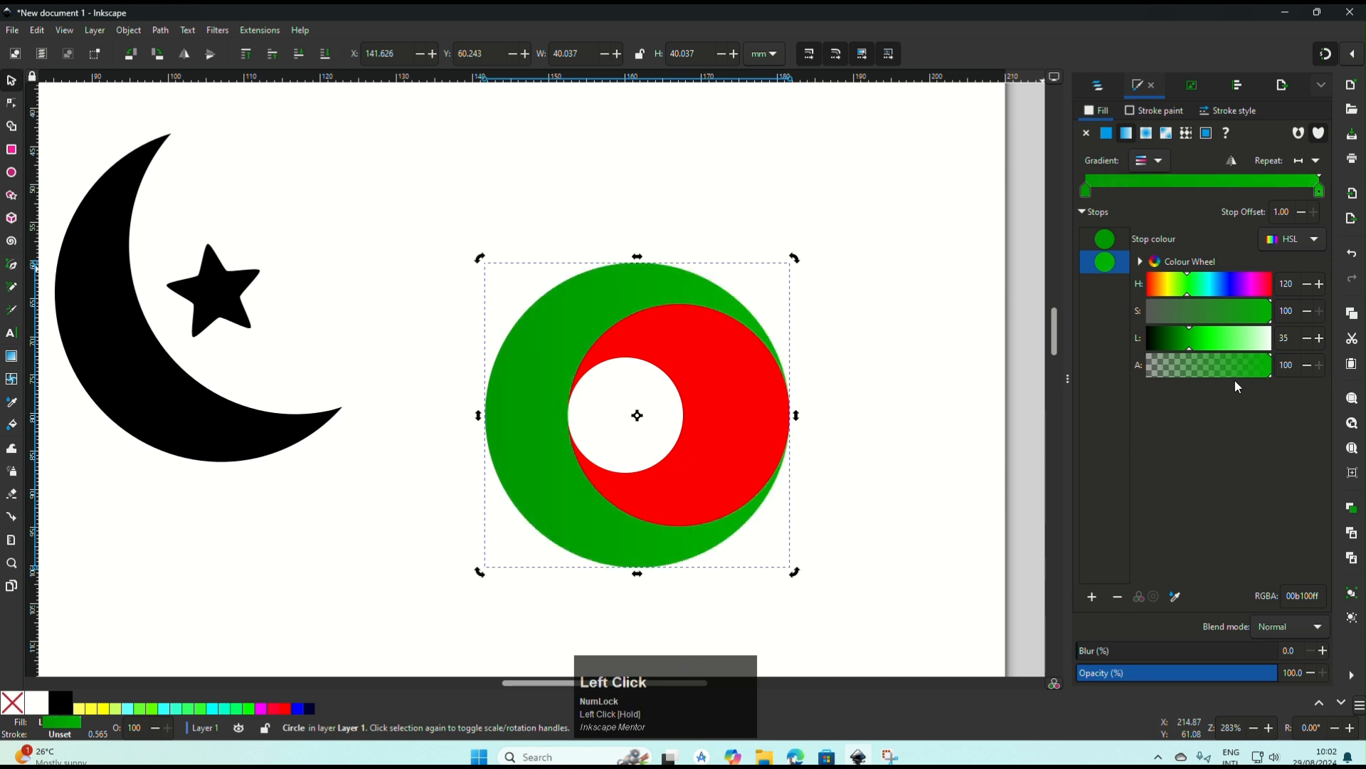
pyautogui.click(1199, 340)
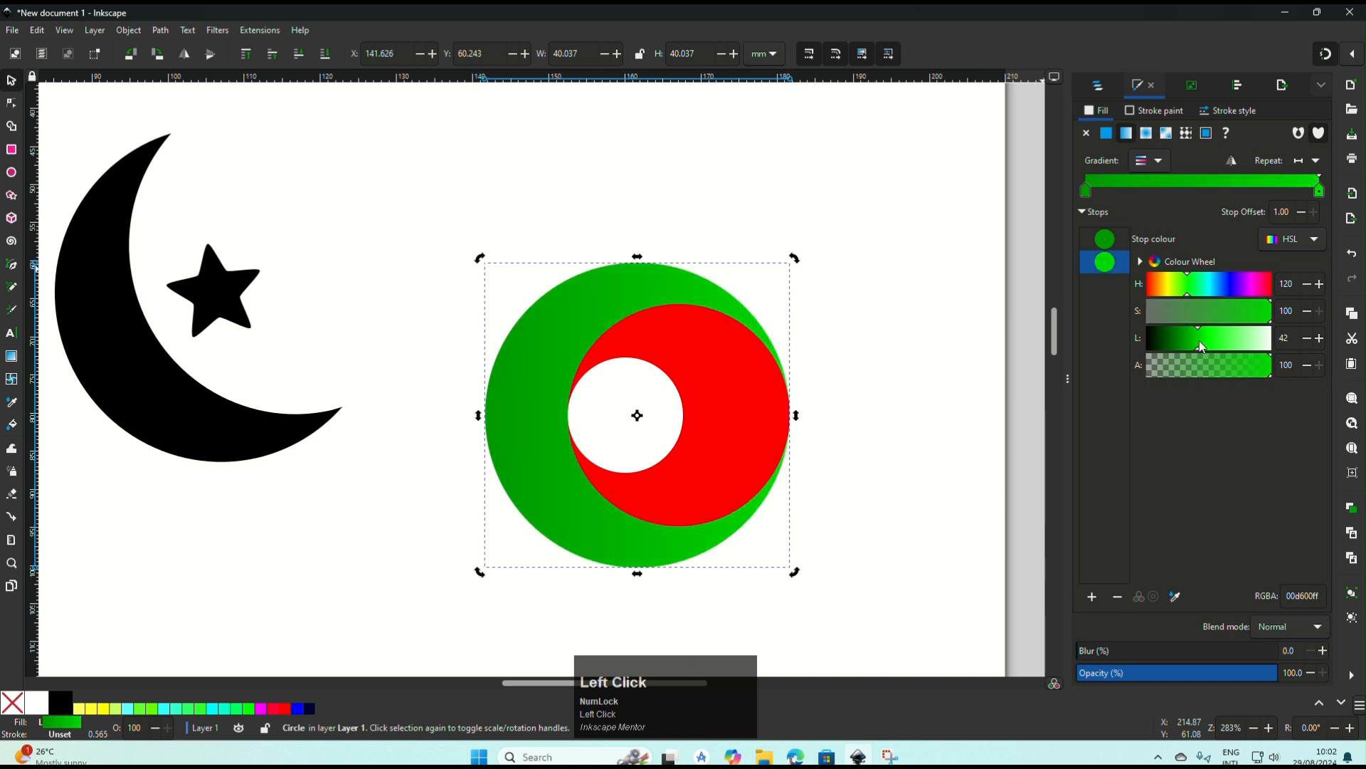
pyautogui.click(1210, 348)
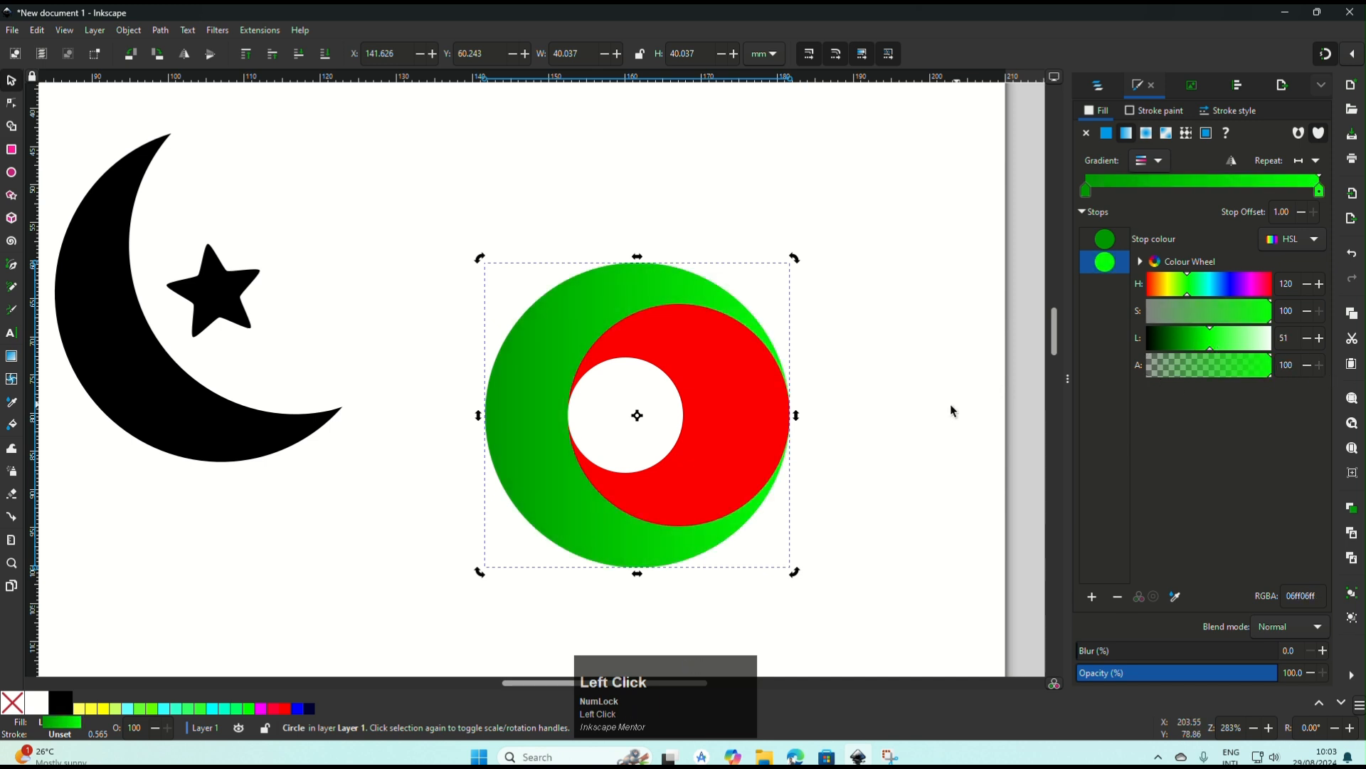
# - Recolour the red circle green with a fill hue of 123 and convert its fill to a linear gradient
pyautogui.click(706, 436)
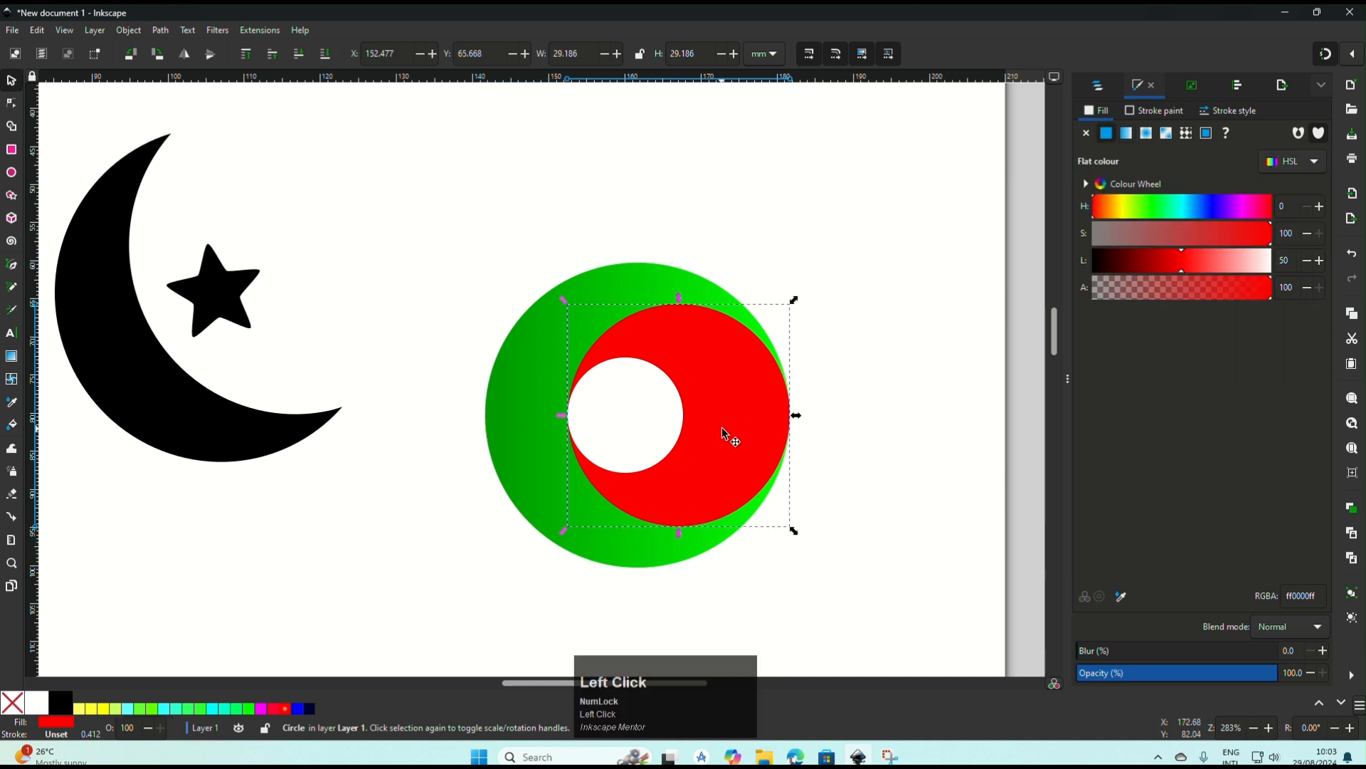
pyautogui.click(1154, 210)
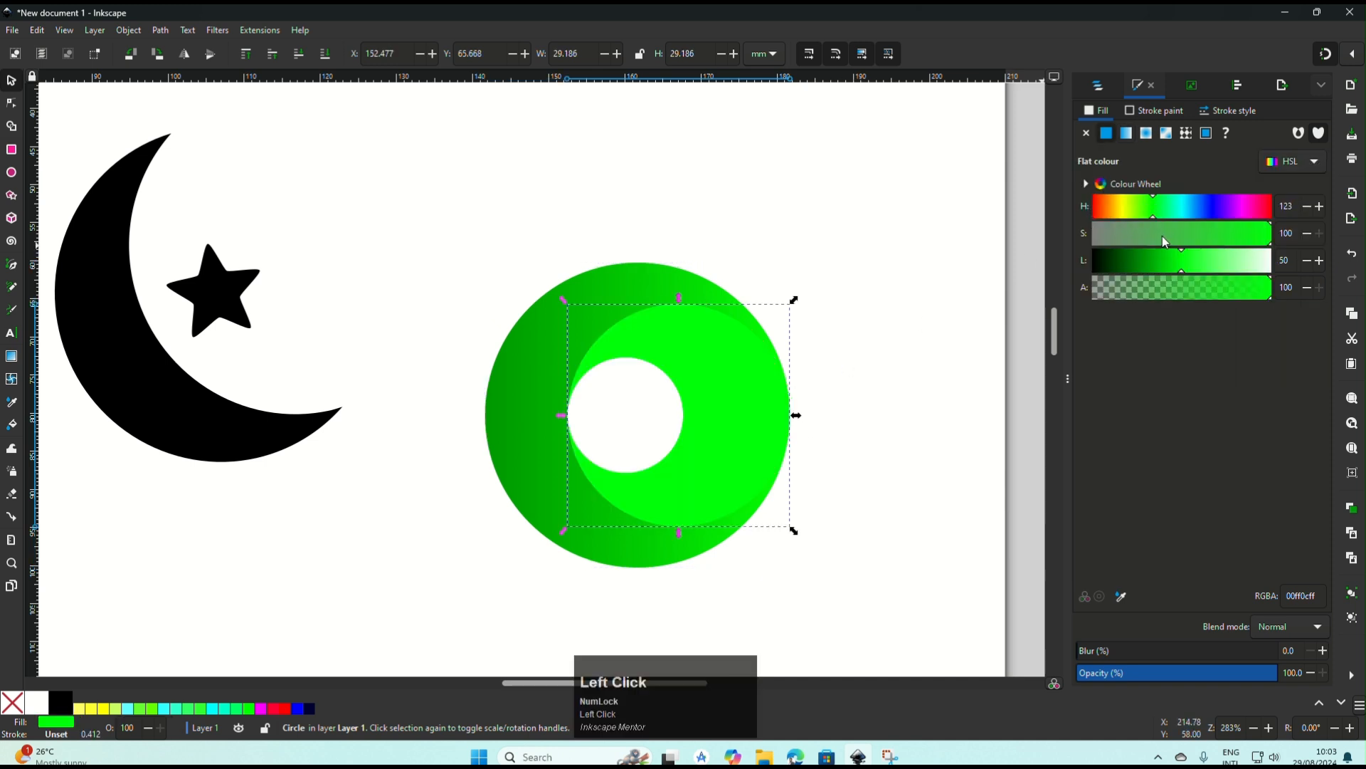
pyautogui.click(1126, 133)
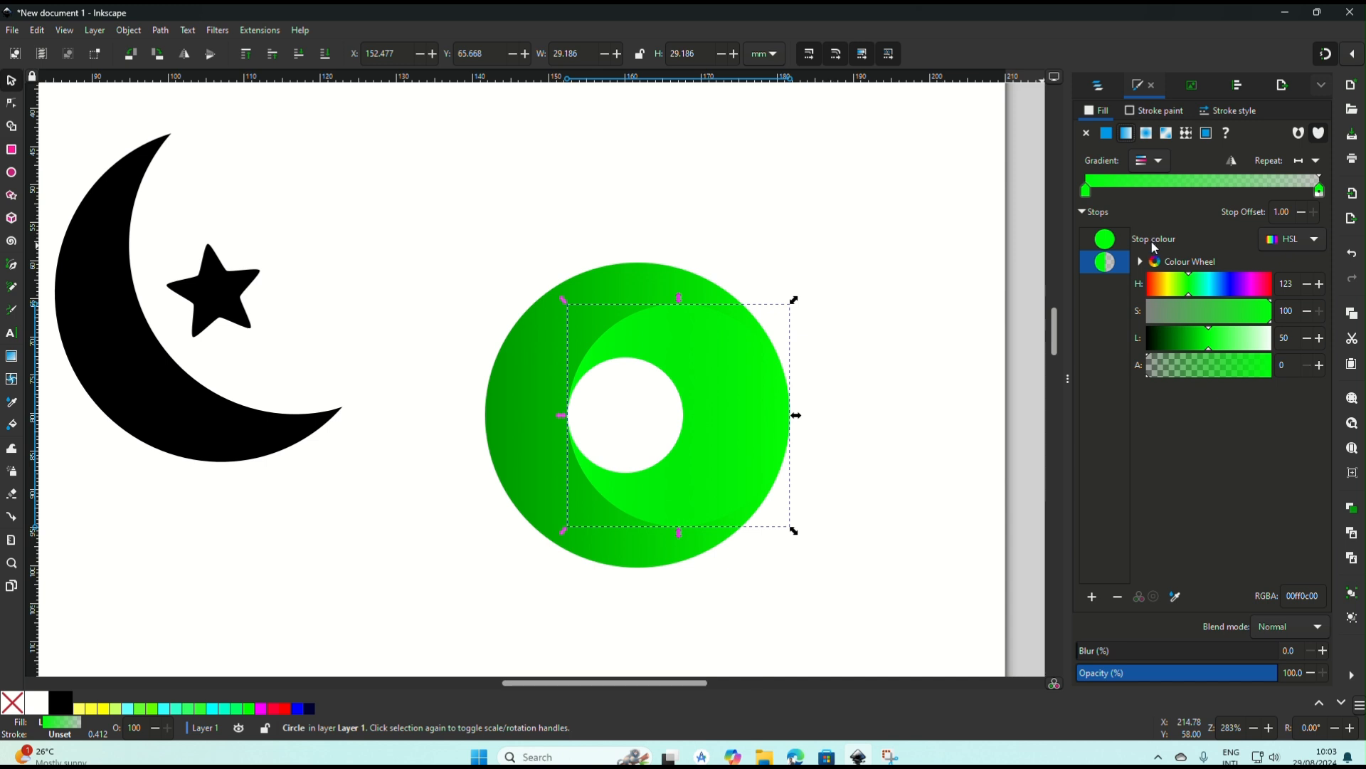
# - Make the inner circle's gradient end stop opaque dark green, with lightness 27 and alpha 100, and deselect the circle
pyautogui.click(1189, 337)
pyautogui.click(1181, 339)
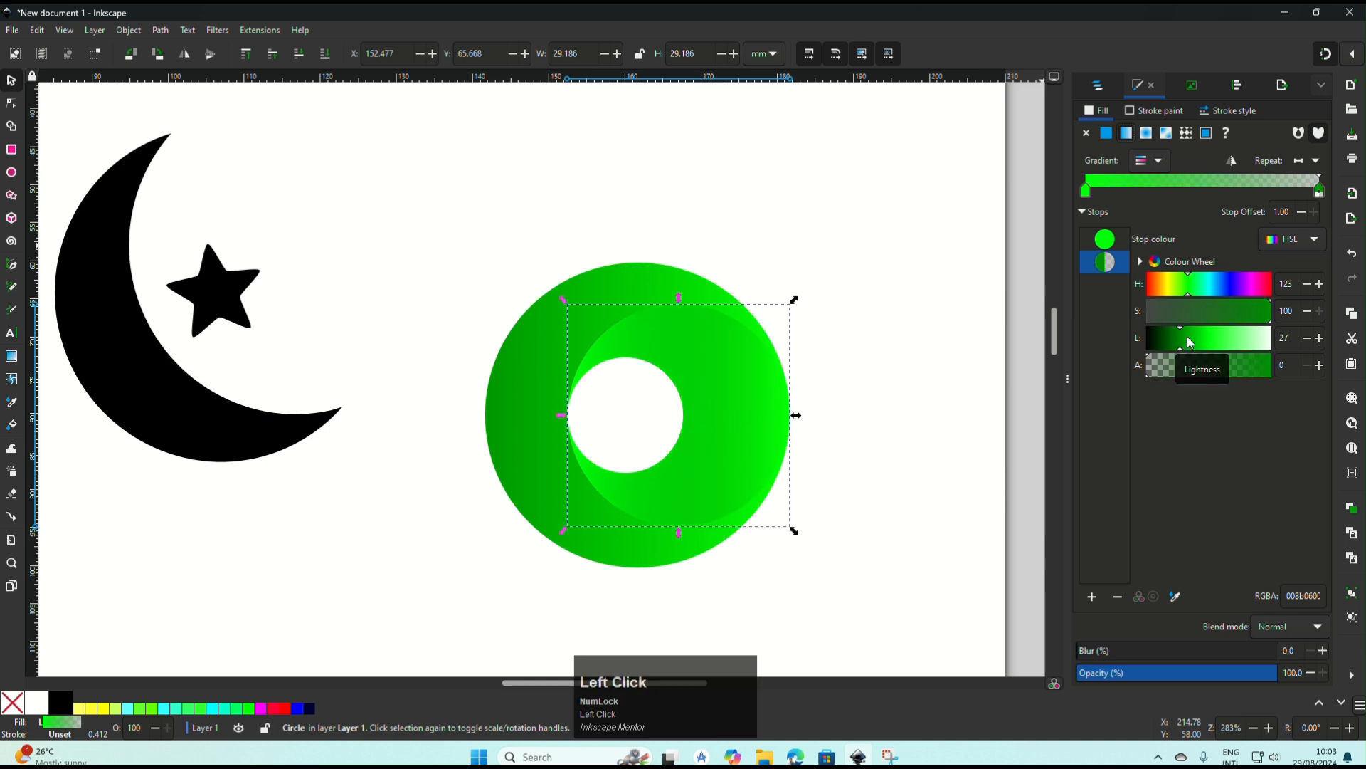
pyautogui.moveTo(1240, 365); pyautogui.dragTo(1271, 366)
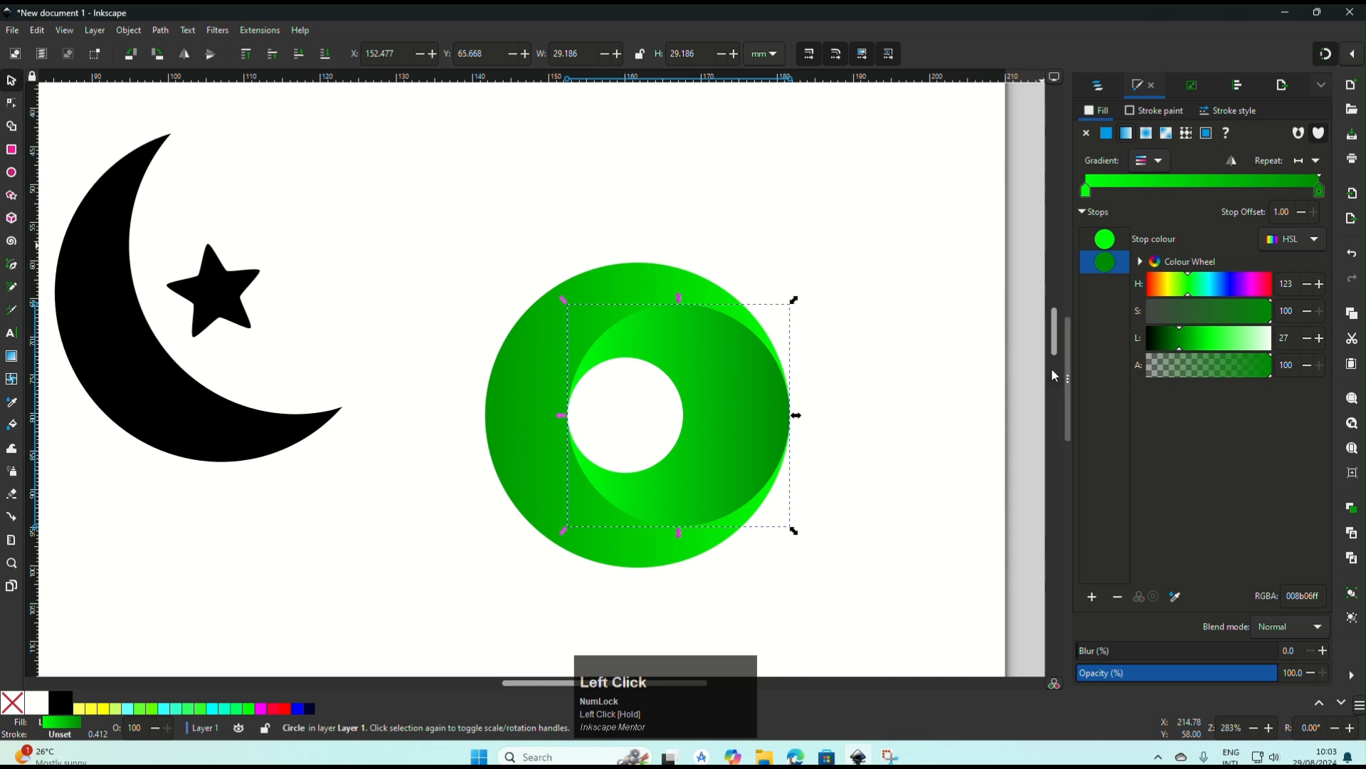
pyautogui.click(891, 440)
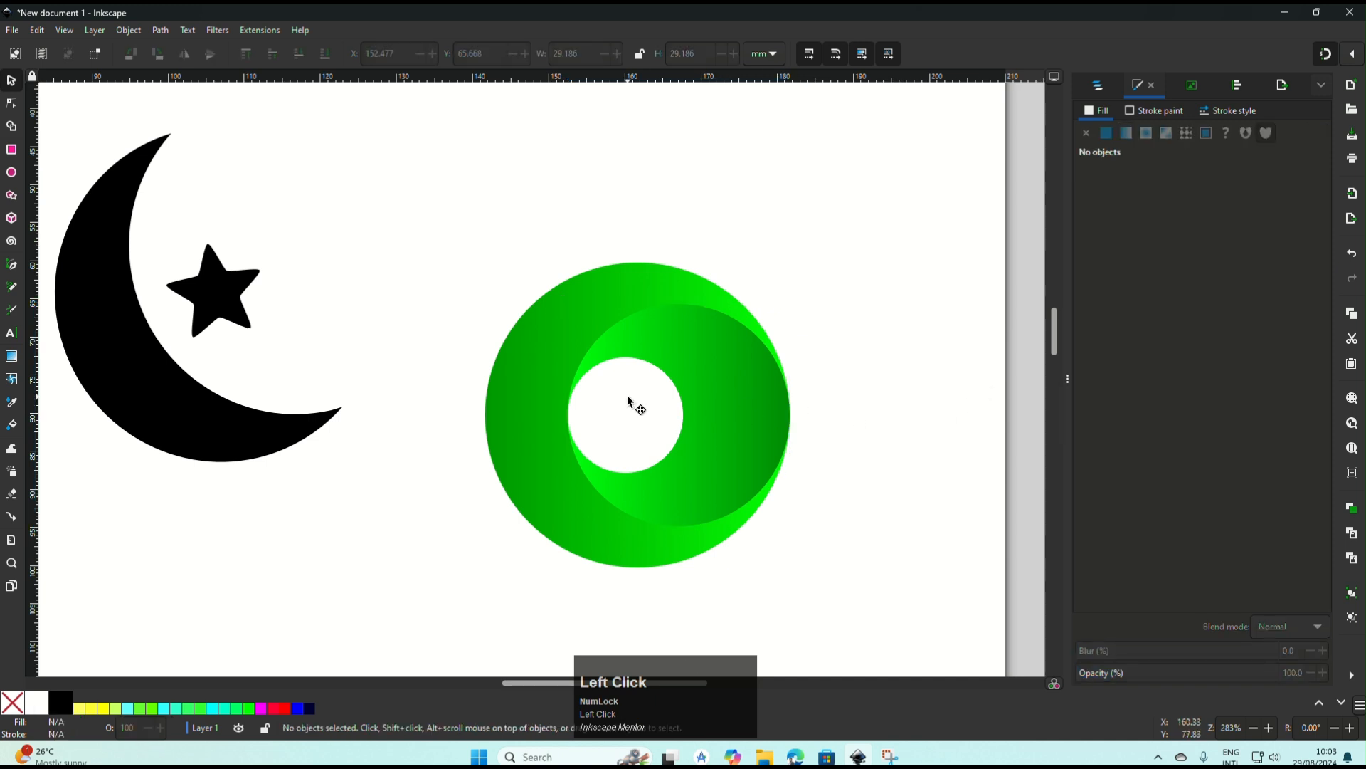
# - Examine how the nested green and white circles fit together, both at page scale and close up
pyautogui.click(628, 402)
pyautogui.click(913, 455)
pyautogui.keyDown('ctrl'); pyautogui.scroll(-4, 779, 436); pyautogui.keyUp('ctrl')
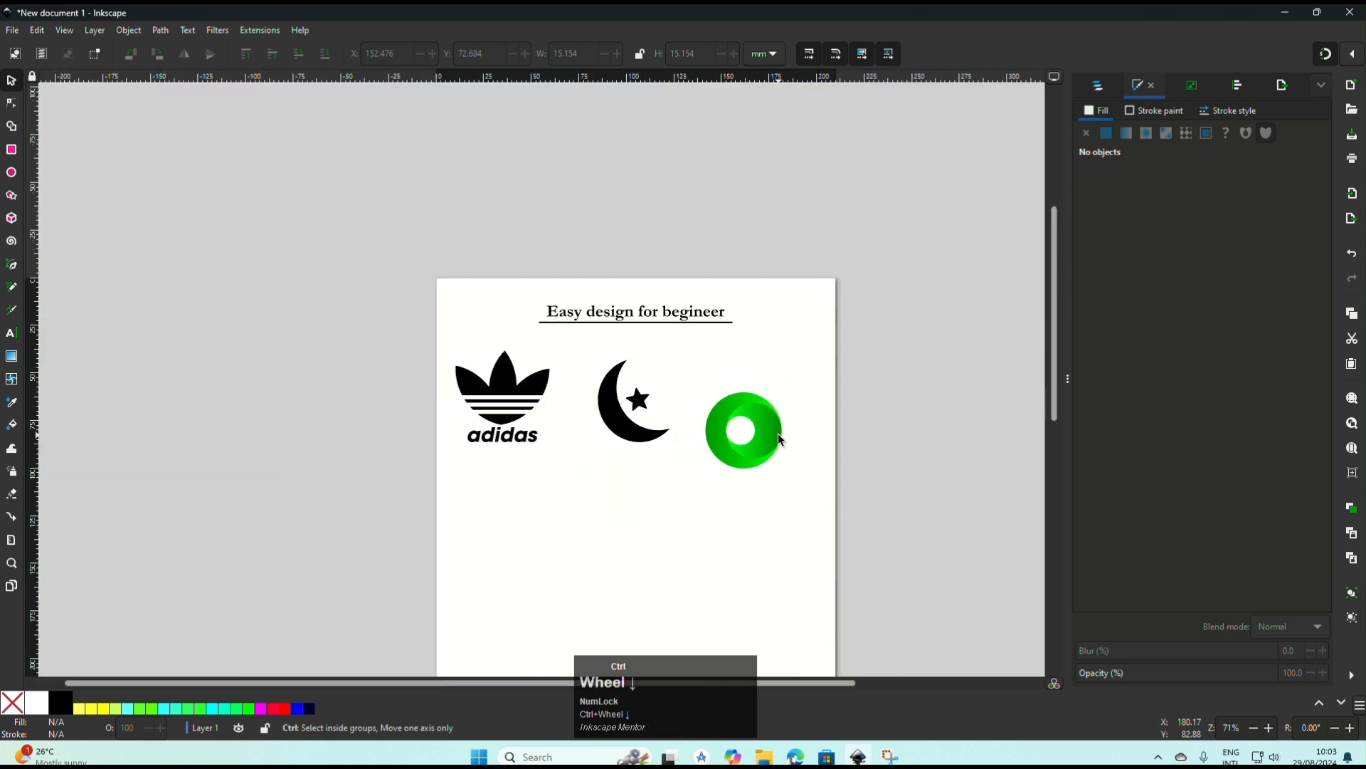
pyautogui.keyDown('ctrl'); pyautogui.scroll(3, 778, 436); pyautogui.keyUp('ctrl')
pyautogui.click(861, 437)
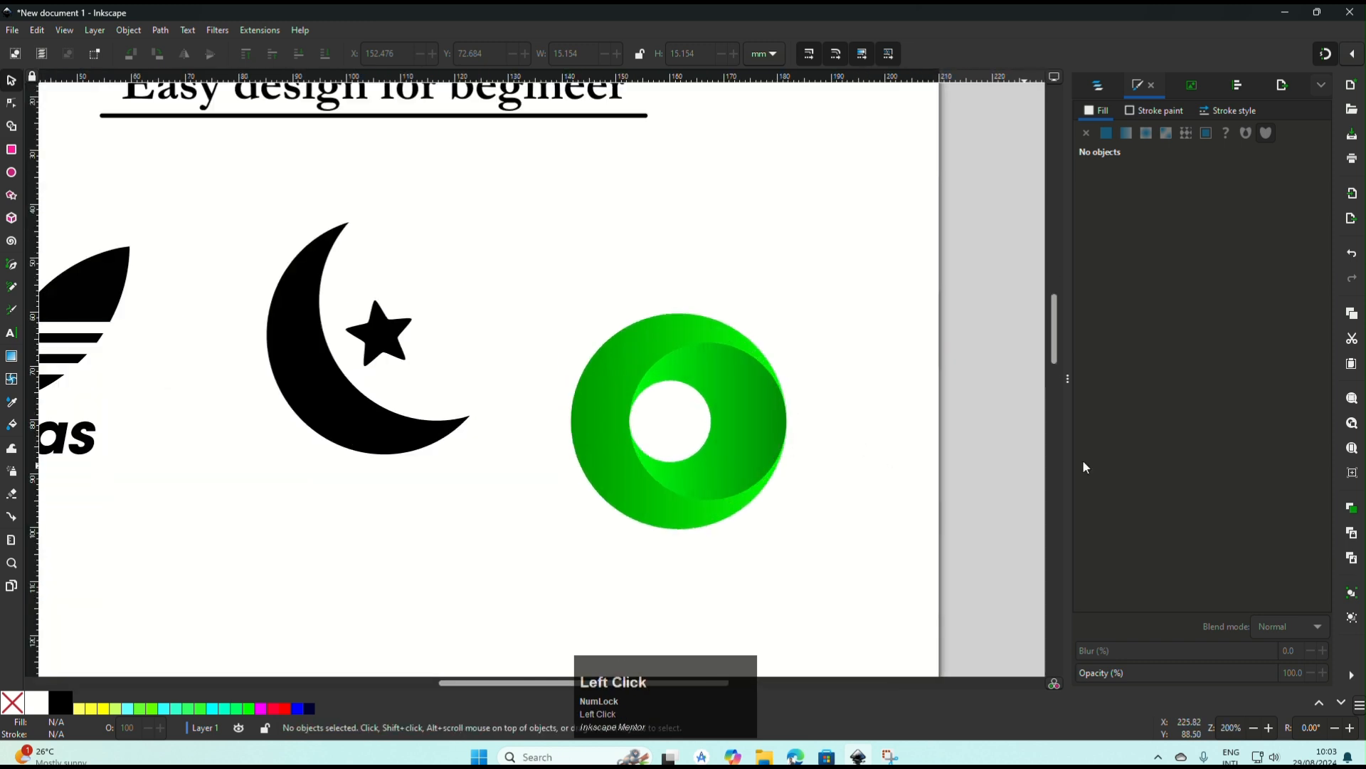
pyautogui.keyDown('ctrl'); pyautogui.scroll(3, 753, 418); pyautogui.keyUp('ctrl')
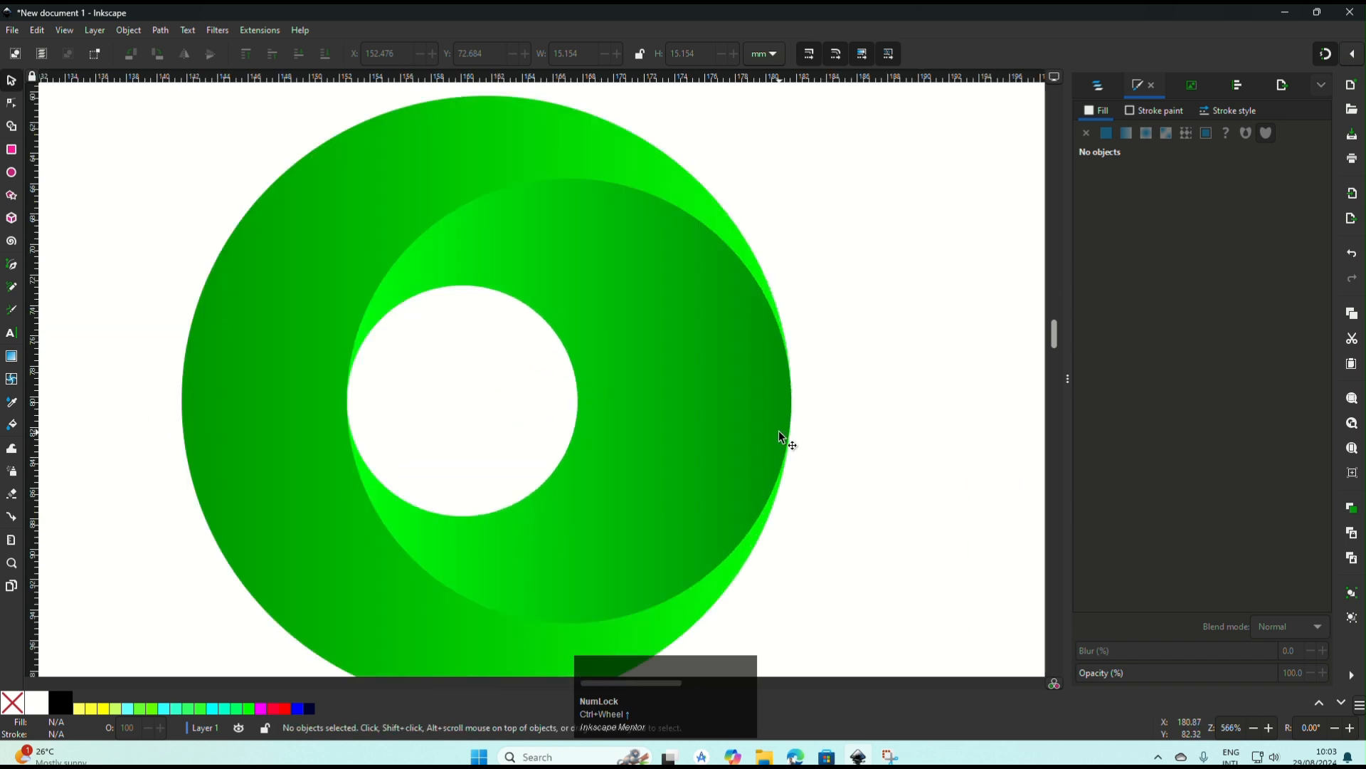
pyautogui.click(554, 441)
pyautogui.keyDown('shift'); pyautogui.click(693, 432); pyautogui.keyUp('shift')
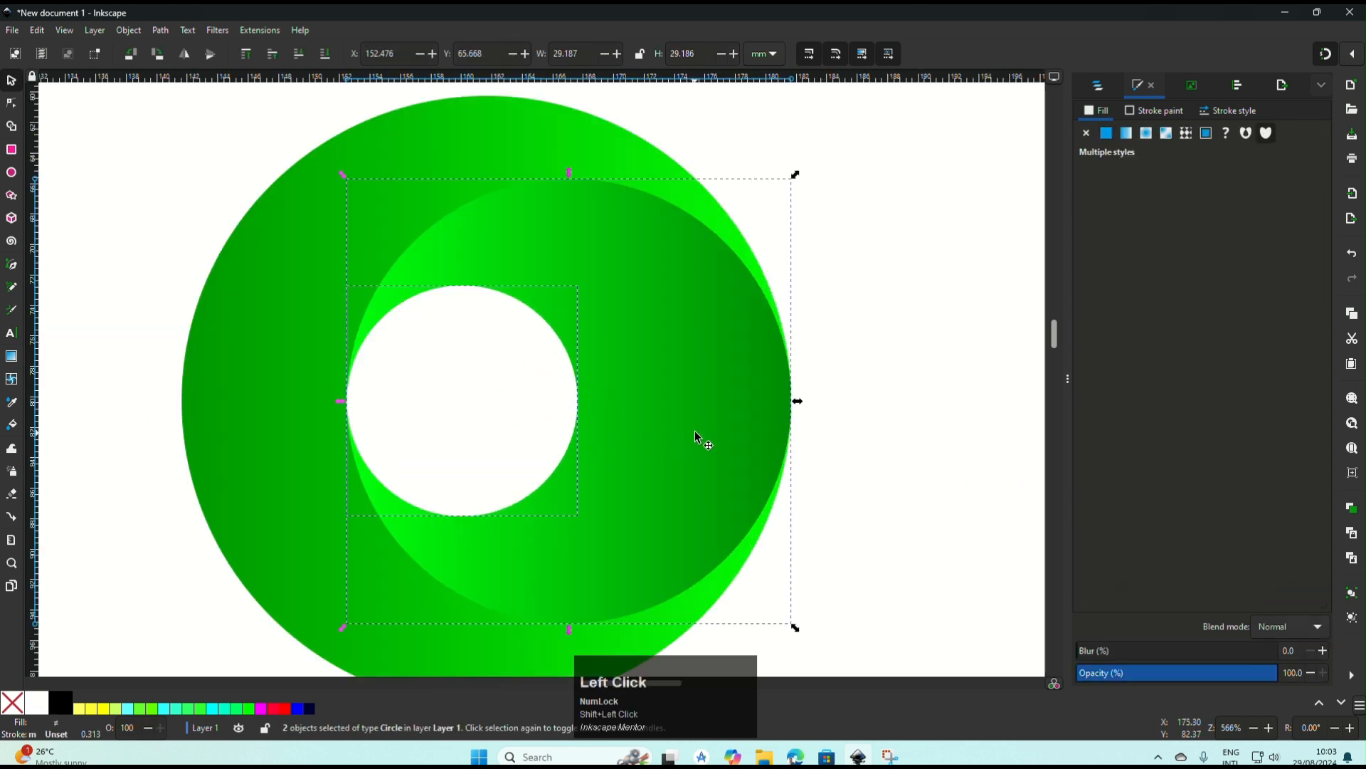
pyautogui.moveTo(694, 431); pyautogui.dragTo(690, 429)
pyautogui.click(814, 430)
pyautogui.keyDown('ctrl'); pyautogui.scroll(-2, 669, 450); pyautogui.keyUp('ctrl')
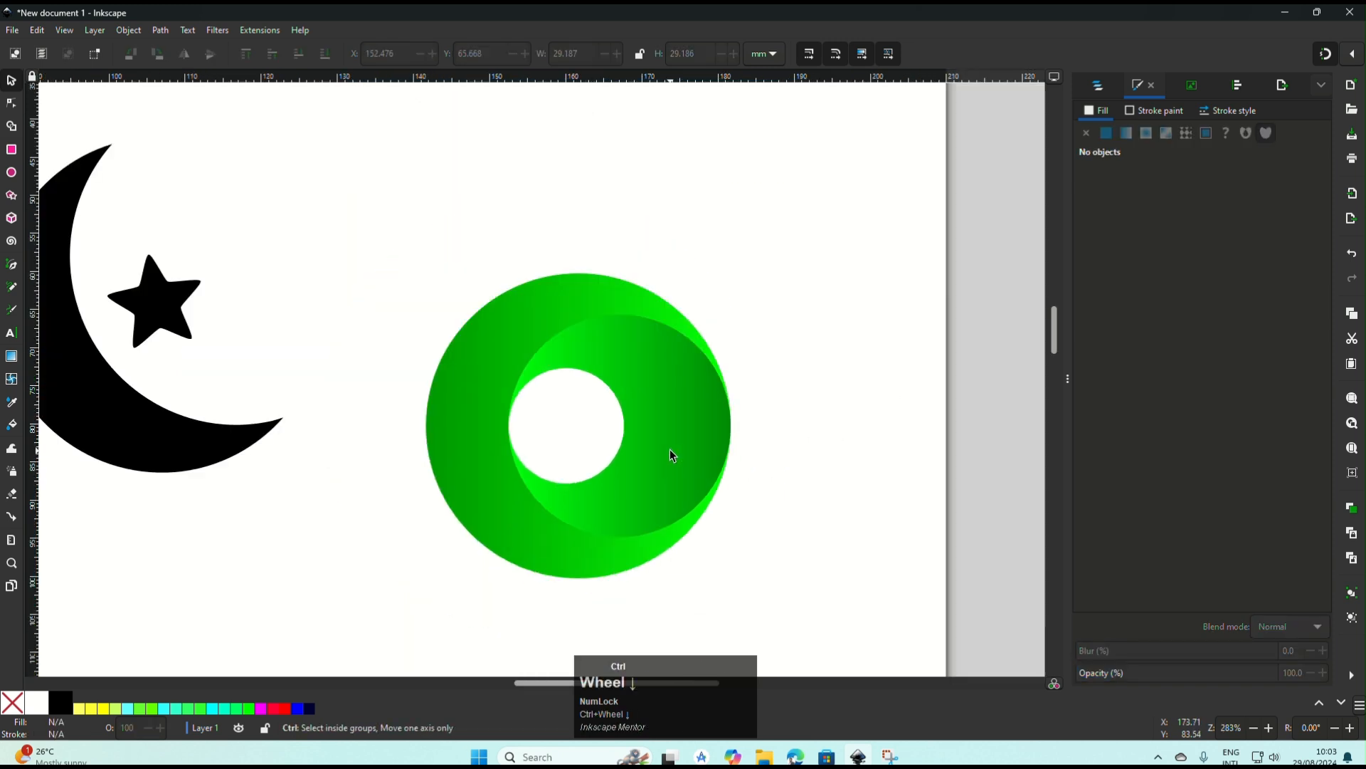
pyautogui.click(747, 453)
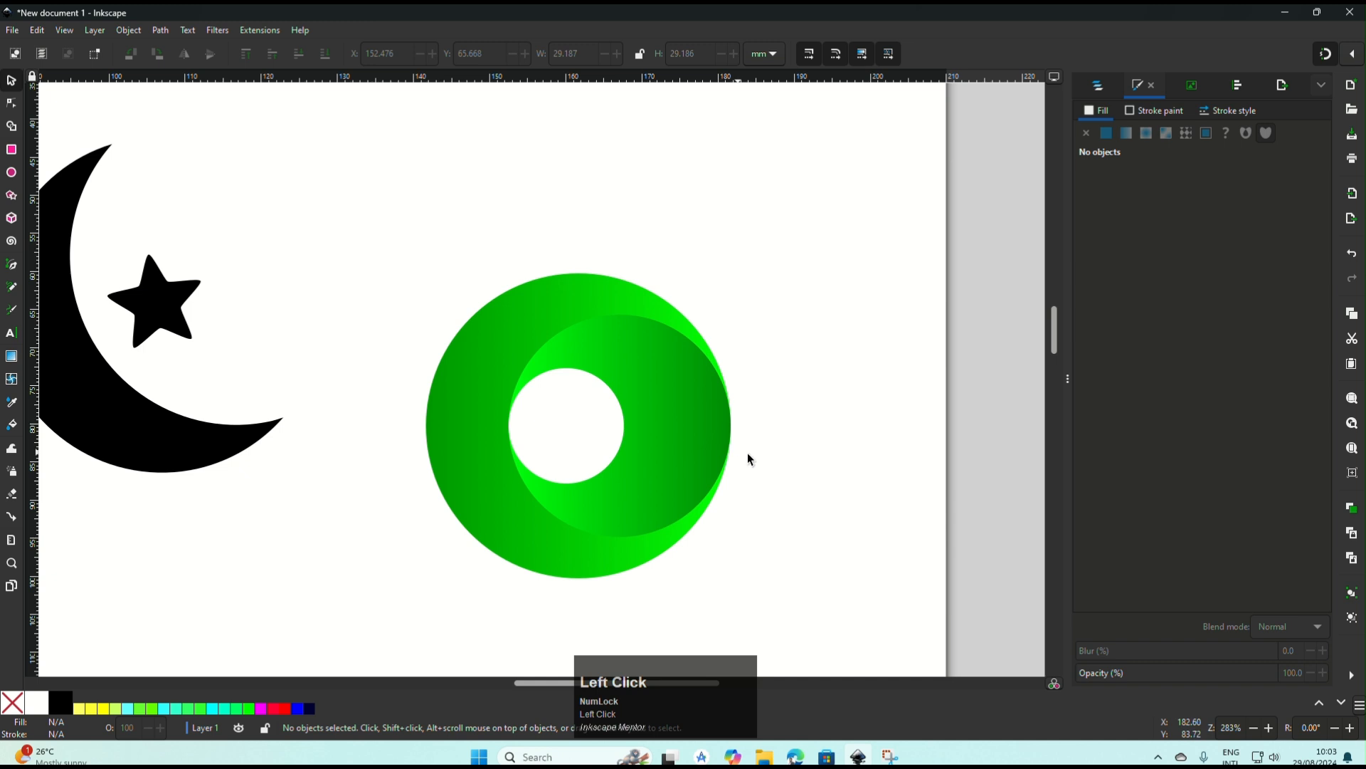
# - Snap the white circle's left quadrant point to the inner green circle's left quadrant point and deselect it
pyautogui.click(554, 447)
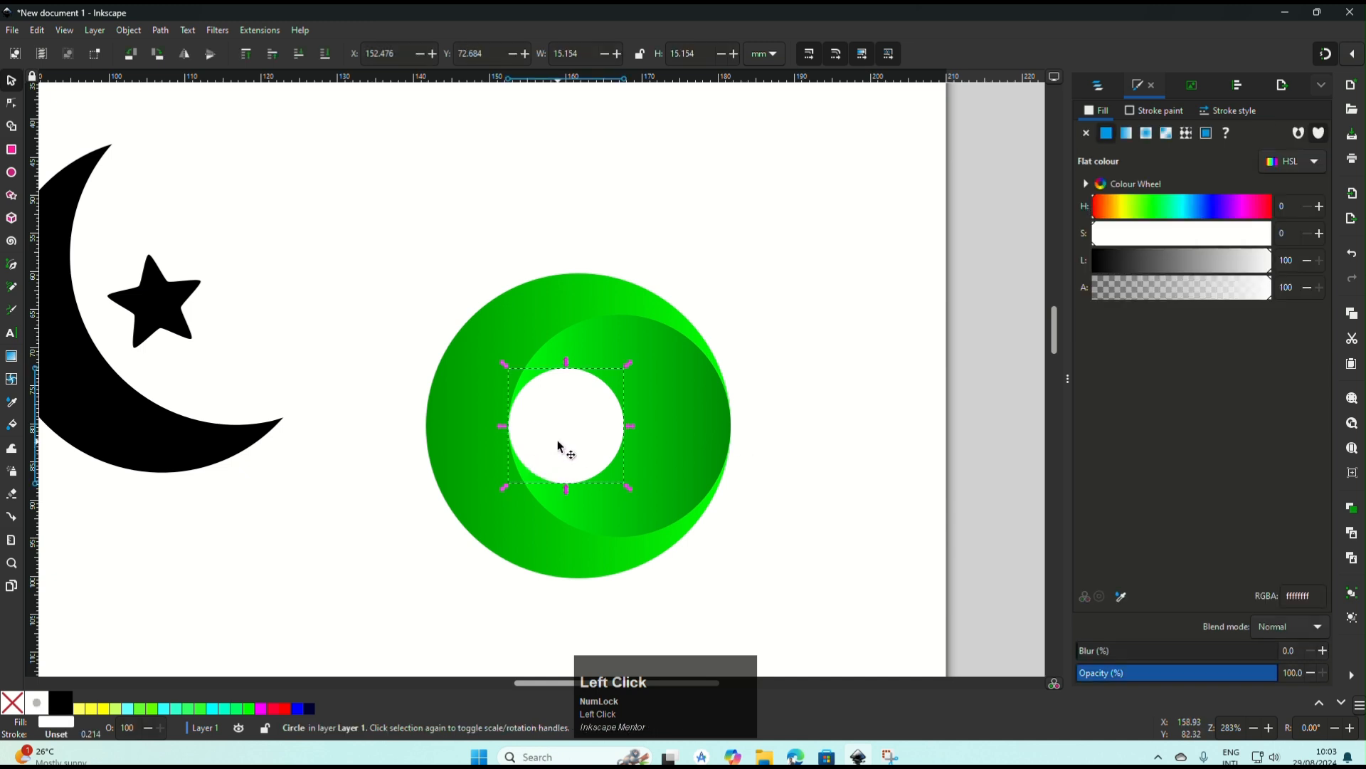
pyautogui.moveTo(558, 446); pyautogui.dragTo(561, 442)
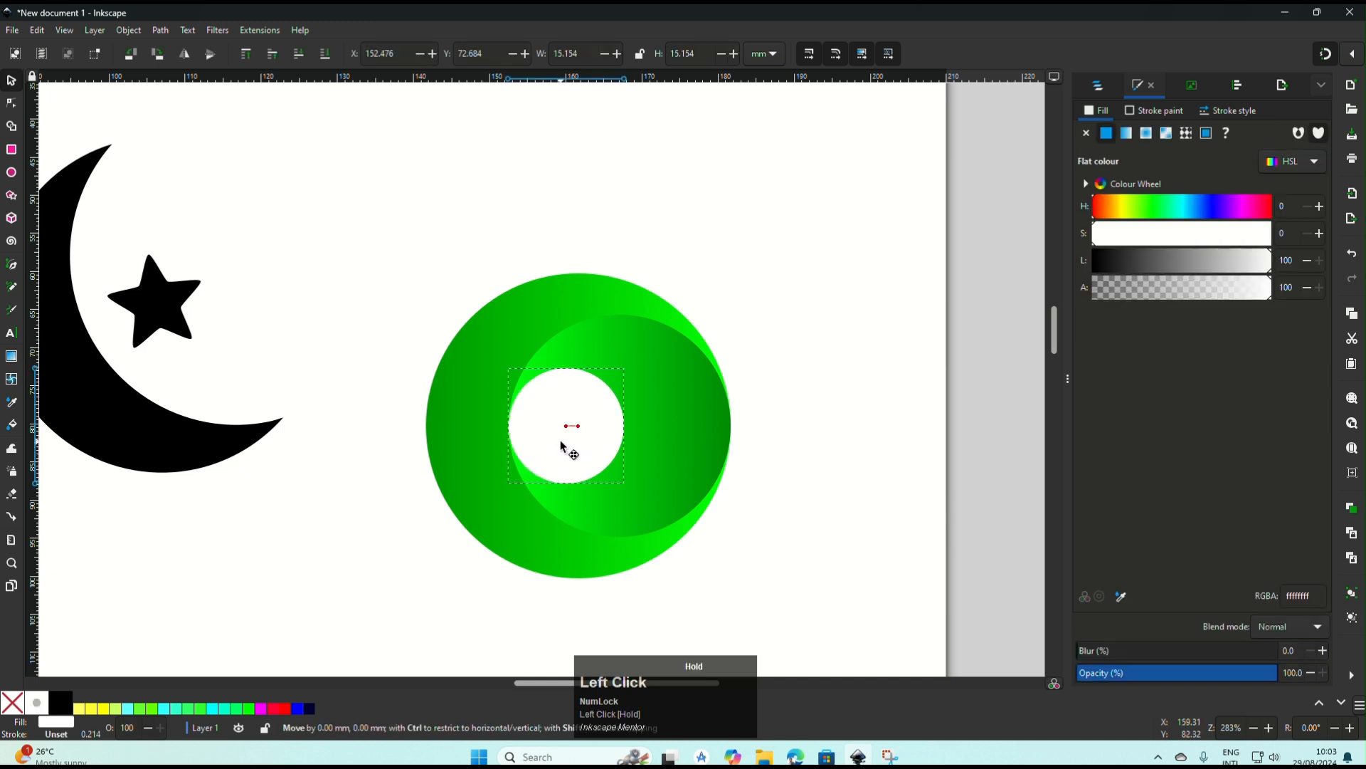
pyautogui.scroll(8, 561, 446)
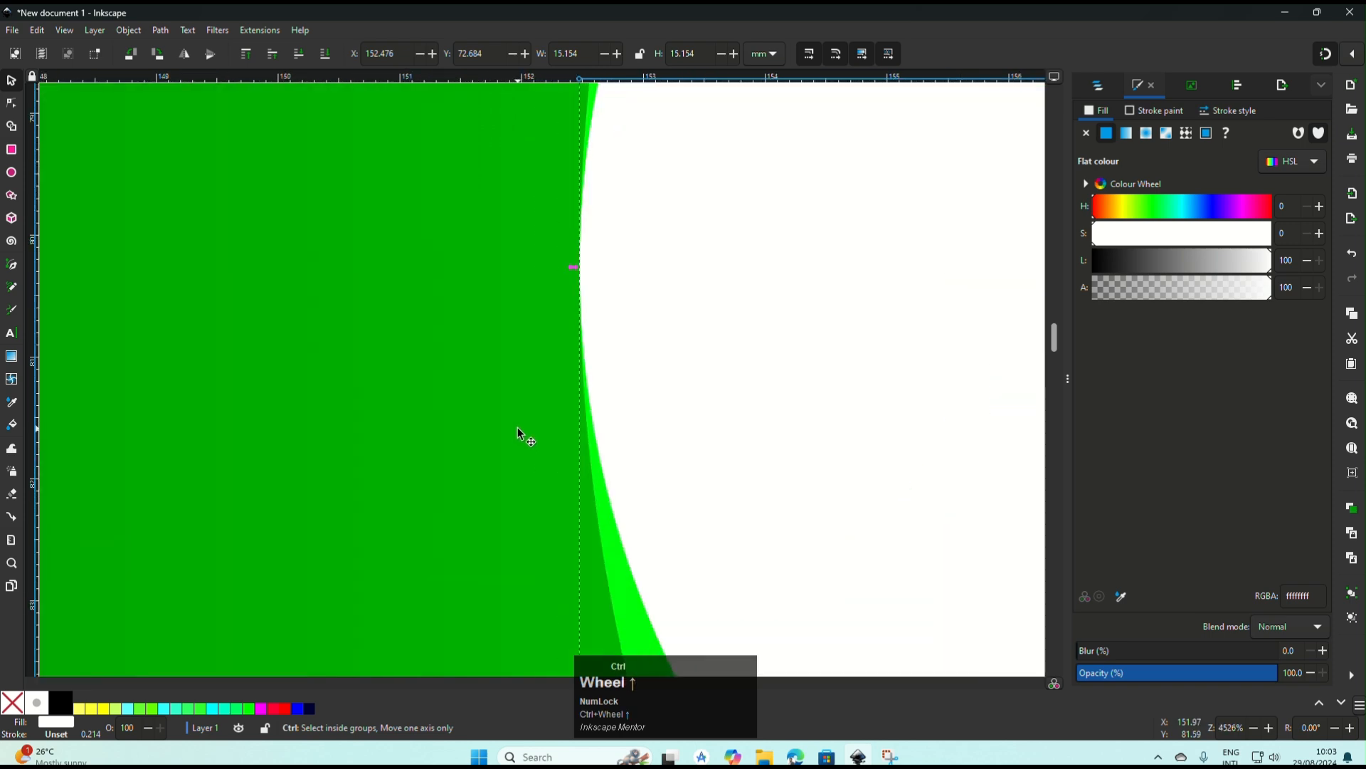
pyautogui.click(689, 433)
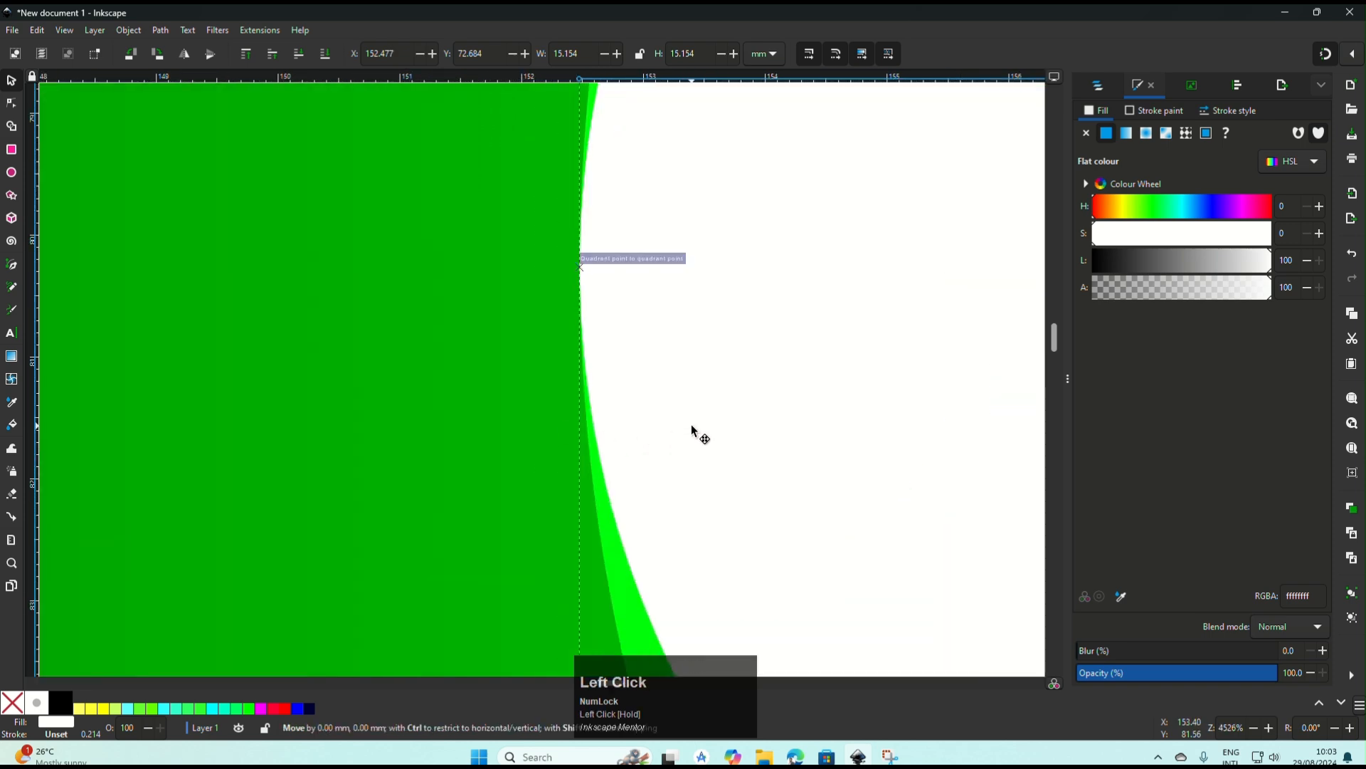
pyautogui.scroll(-2, 693, 430)
pyautogui.scroll(-6, 693, 429)
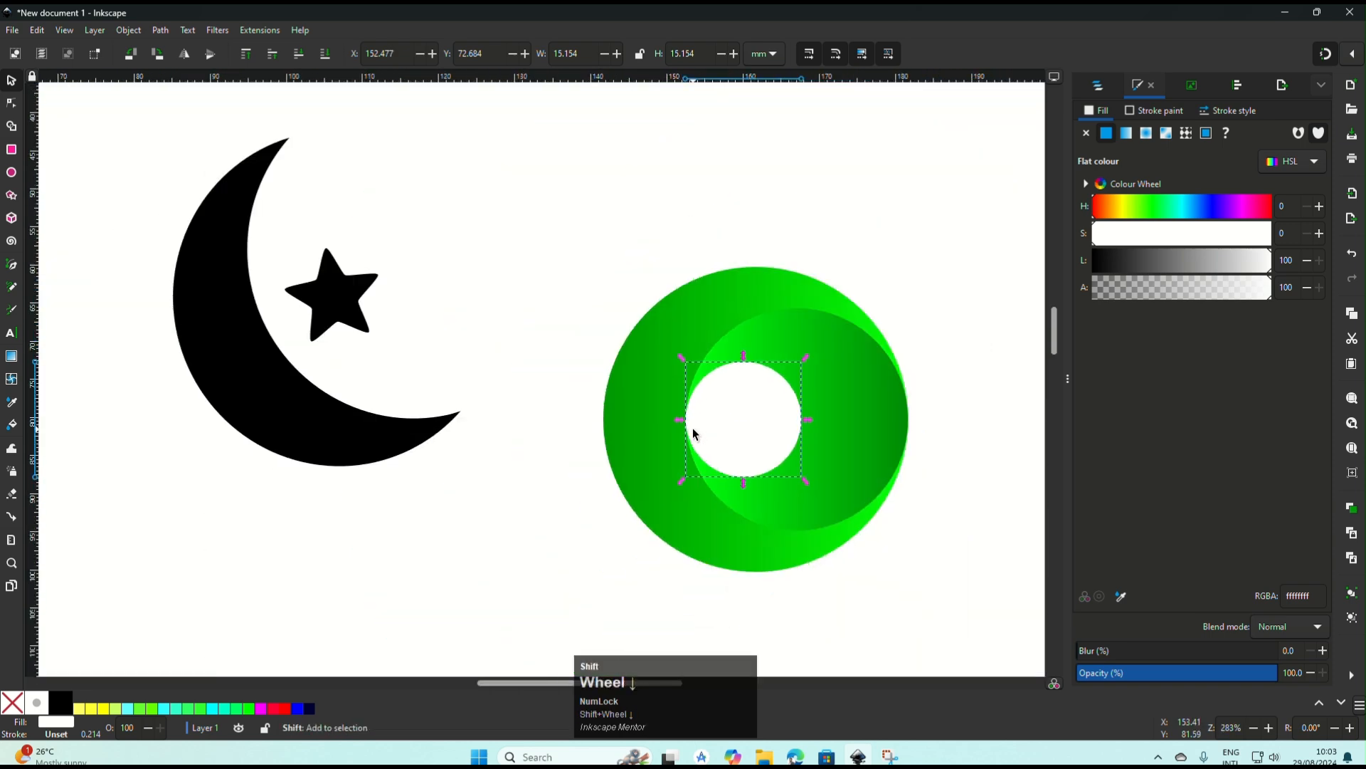
pyautogui.hscroll(3, 801, 399)
pyautogui.click(754, 413)
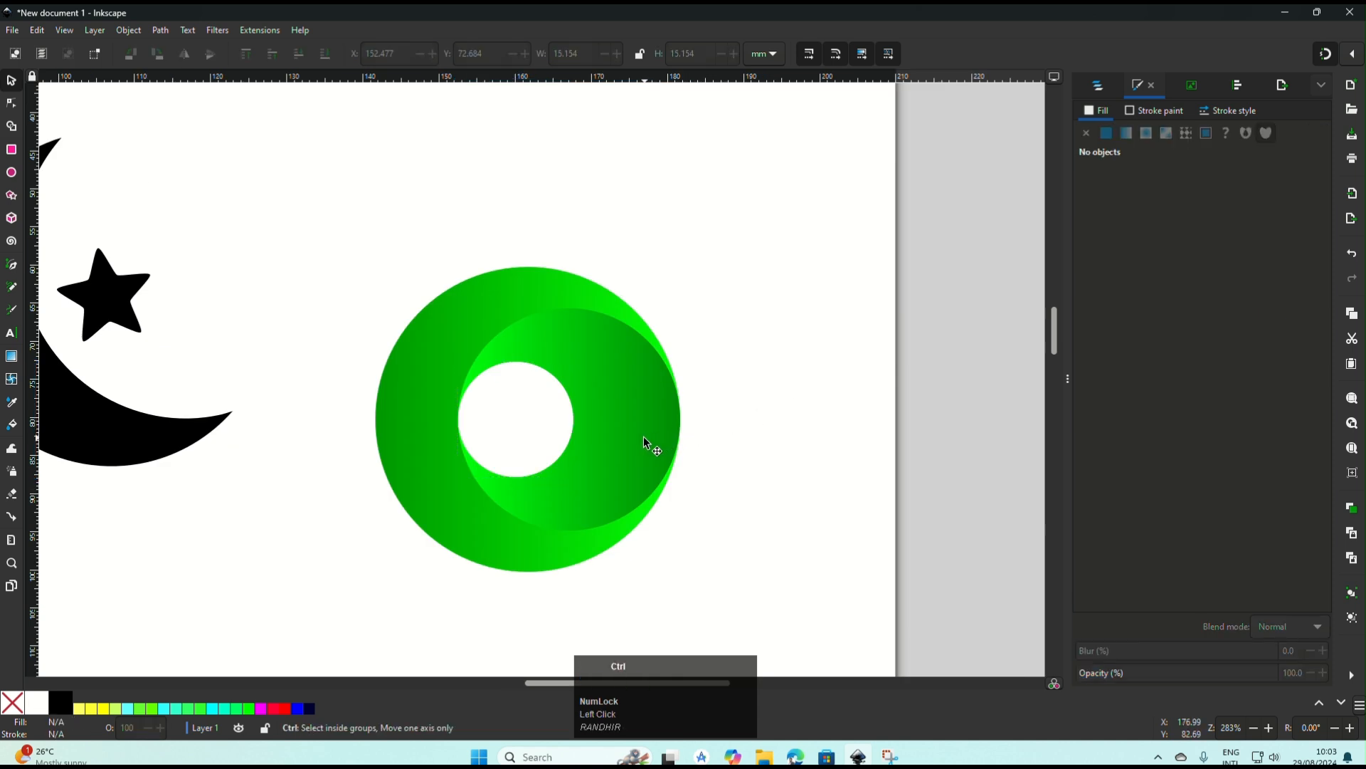
# - Give the white circle a linear gradient fill with an opaque light grey end stop of lightness 80 and alpha 100
pyautogui.scroll(-1, 644, 438)
pyautogui.scroll(-3, 644, 437)
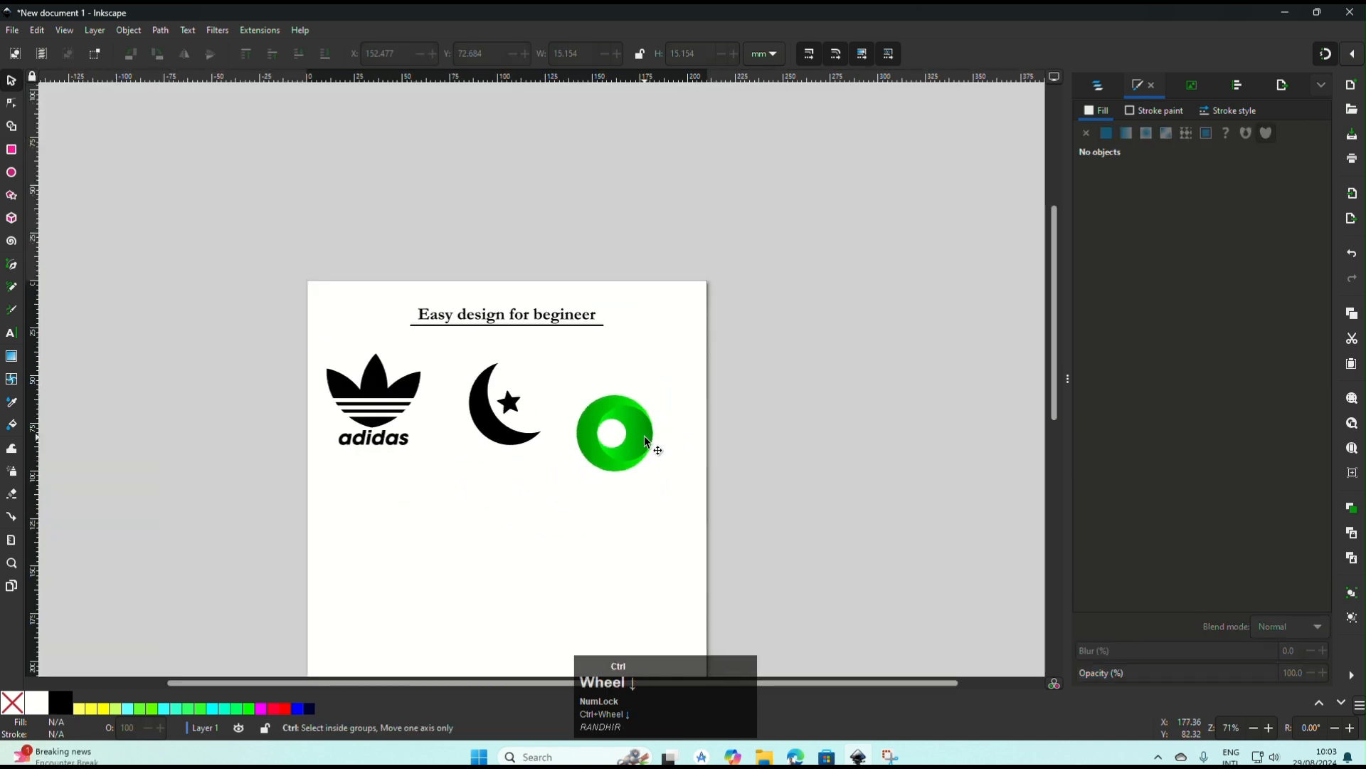
pyautogui.click(696, 431)
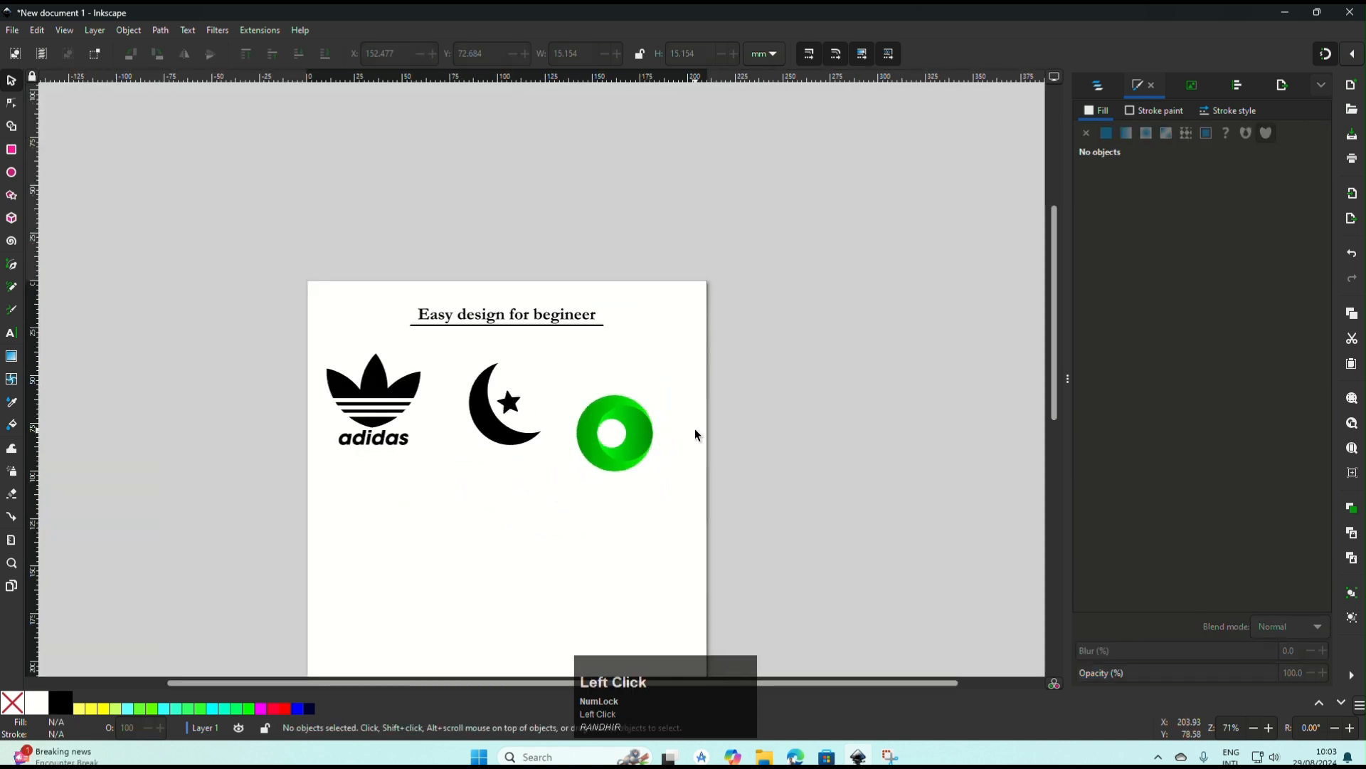
pyautogui.scroll(1, 617, 435)
pyautogui.scroll(1, 617, 433)
pyautogui.click(617, 433)
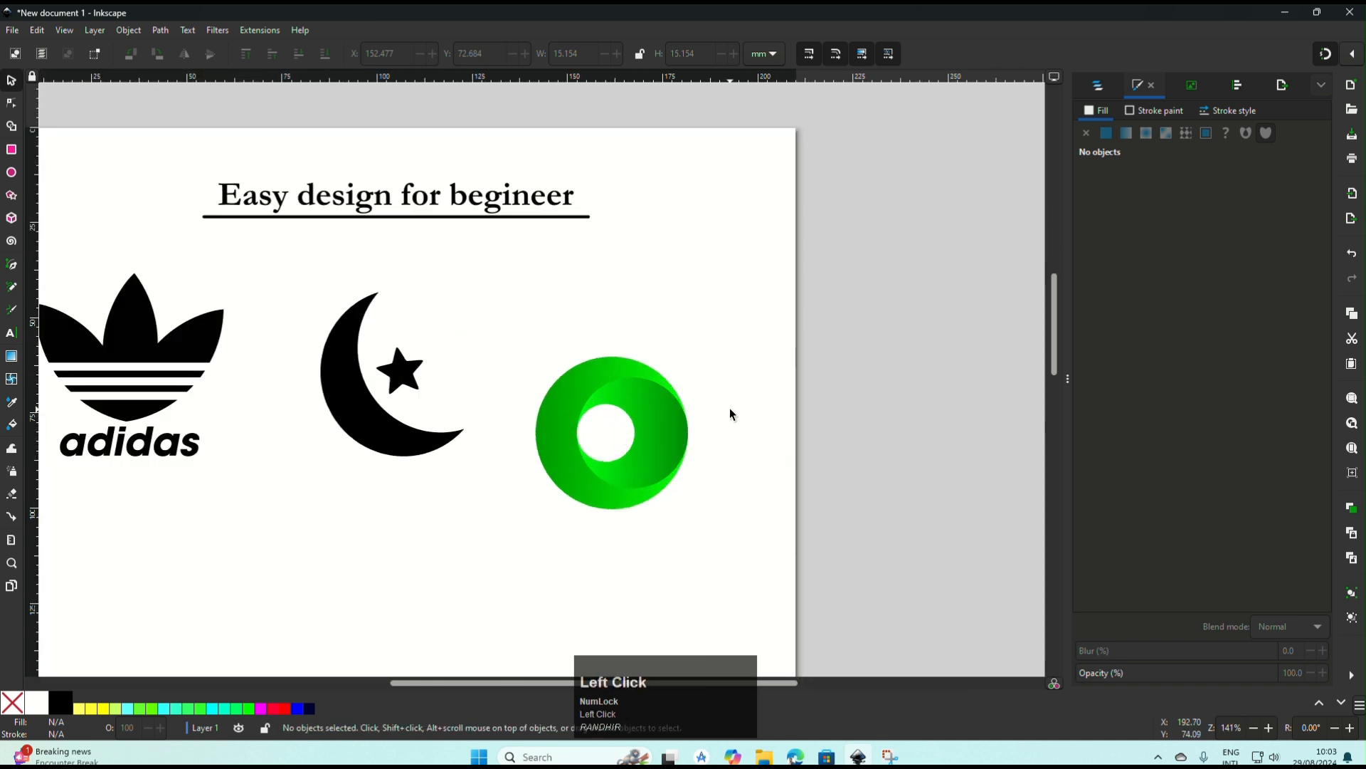
pyautogui.click(617, 432)
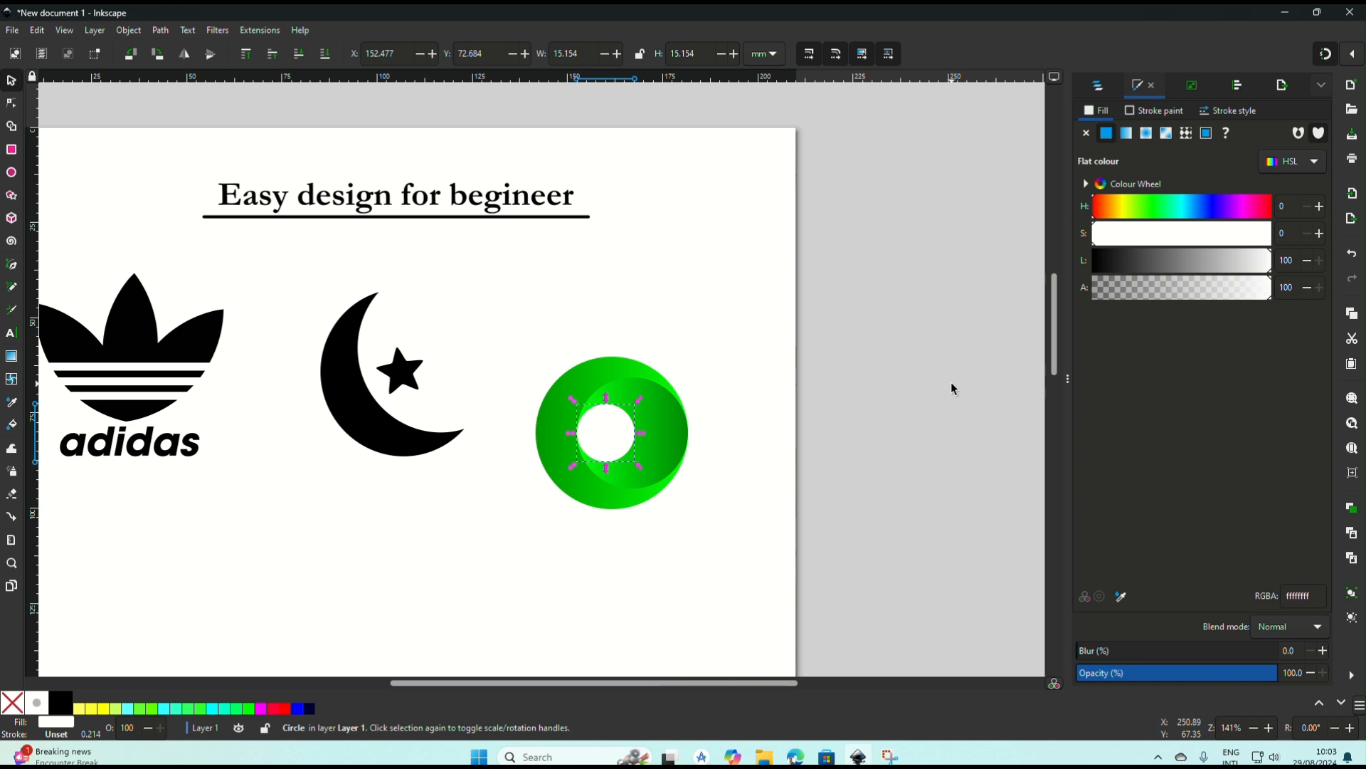
pyautogui.click(1126, 133)
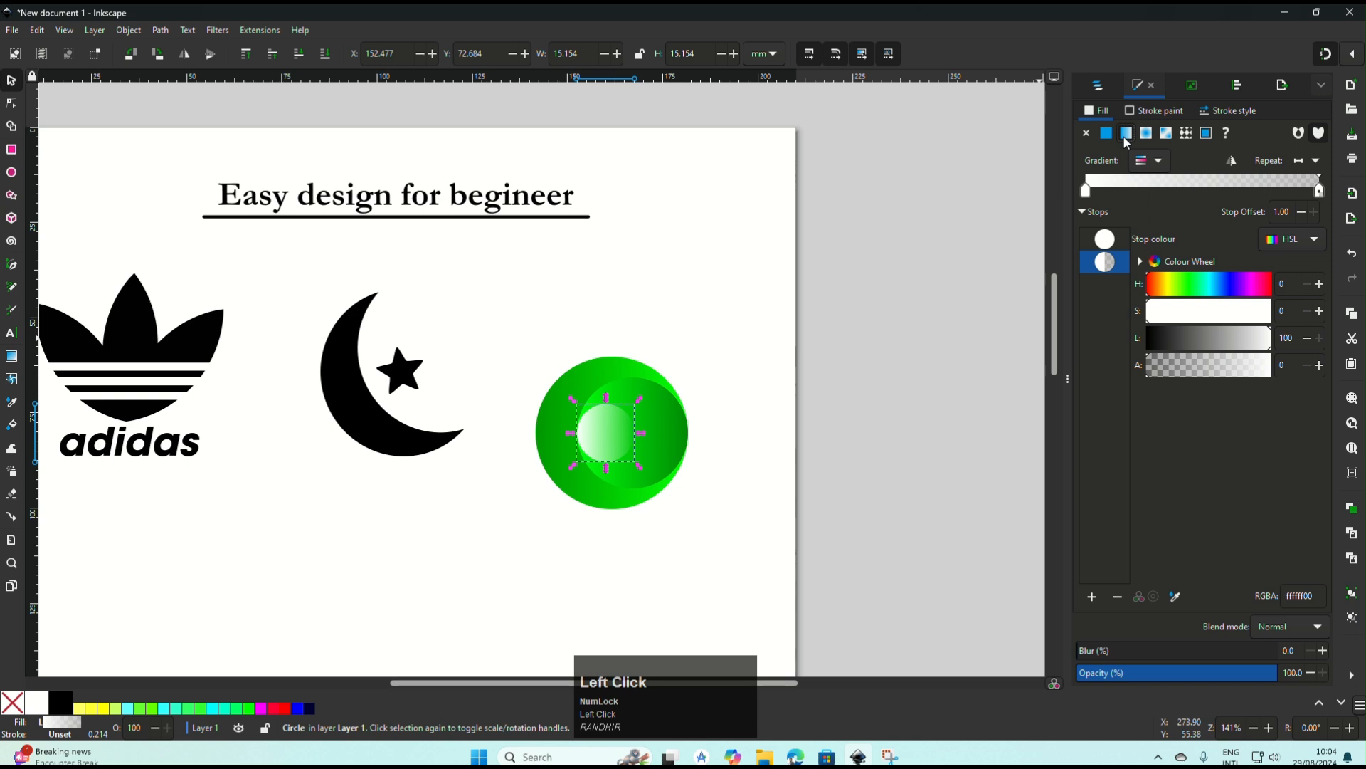
pyautogui.click(1249, 340)
pyautogui.moveTo(1253, 375); pyautogui.dragTo(1274, 367)
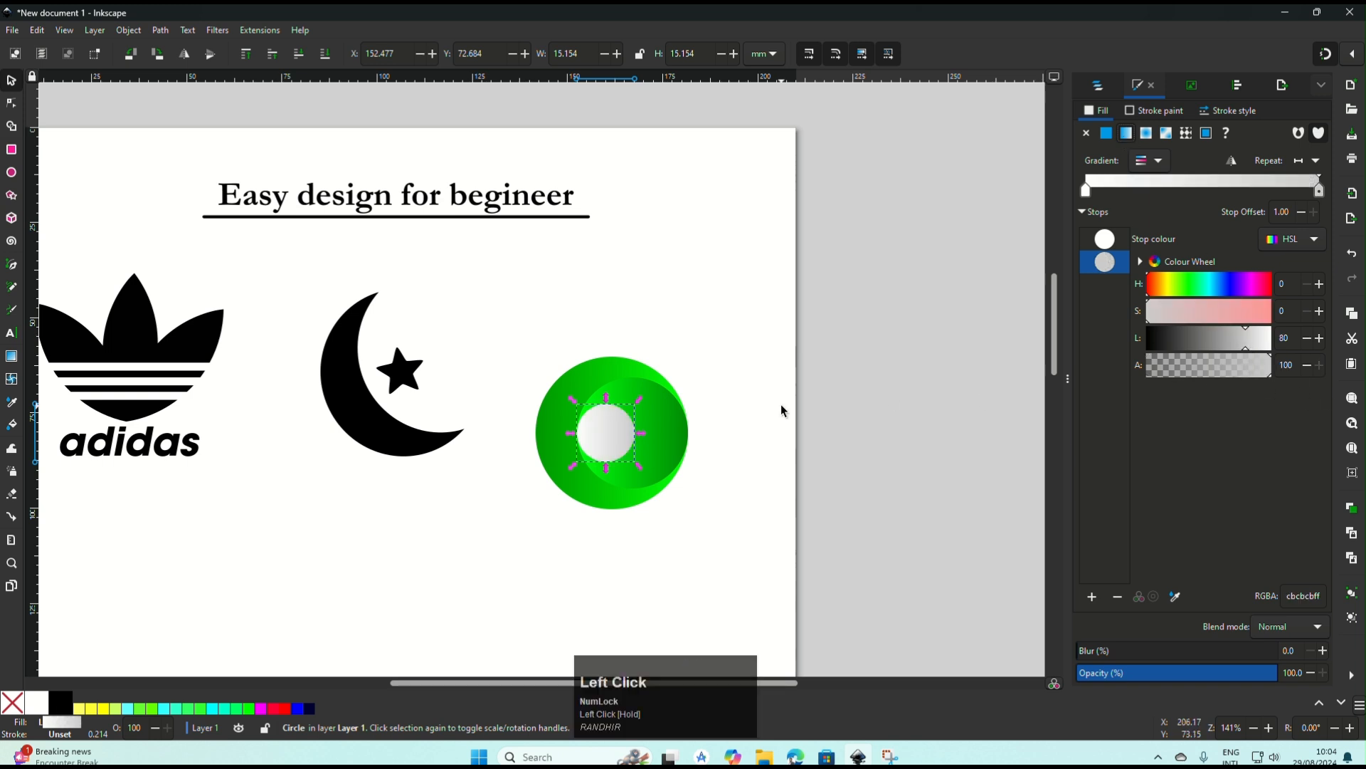
pyautogui.click(856, 410)
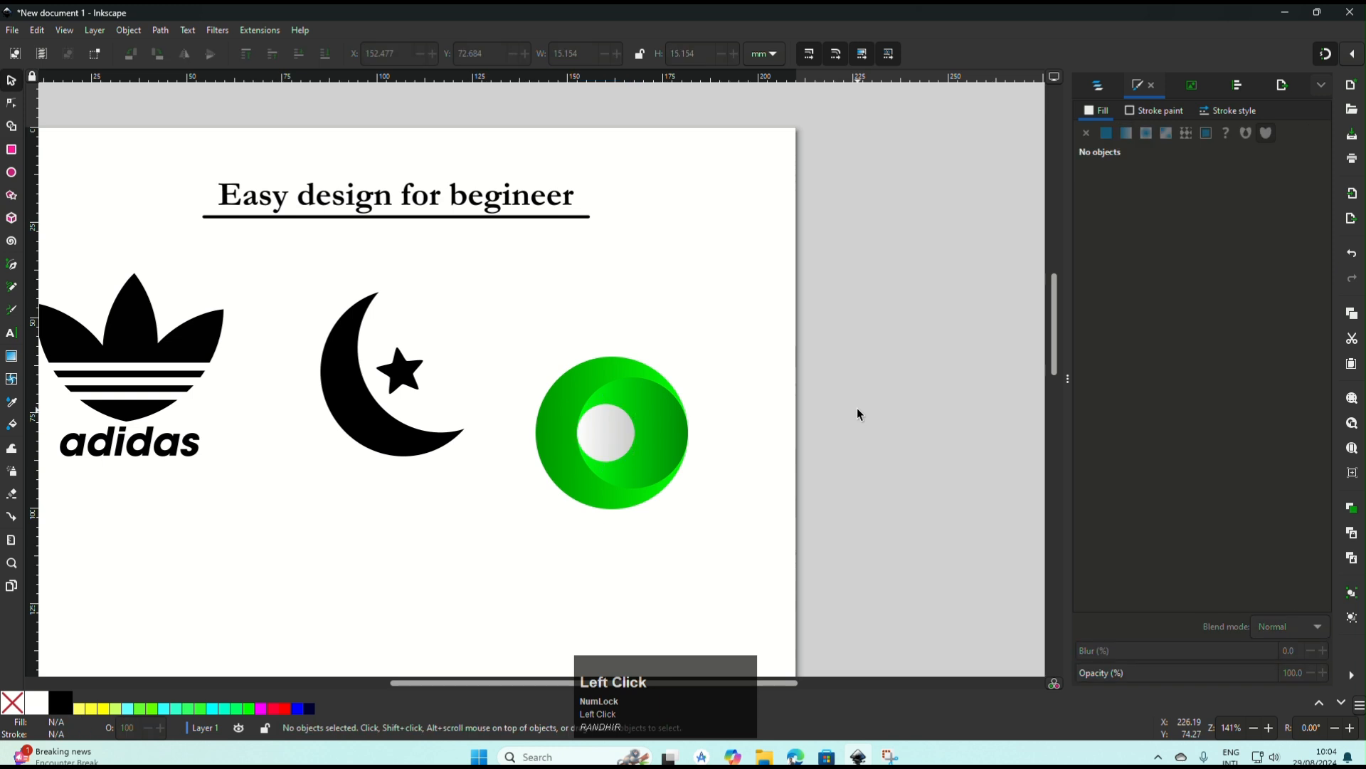
# - Change the small circle's gradient end stop to white with lightness 100 and deselect the circle
pyautogui.click(609, 433)
pyautogui.scroll(-4, 609, 433)
pyautogui.click(638, 451)
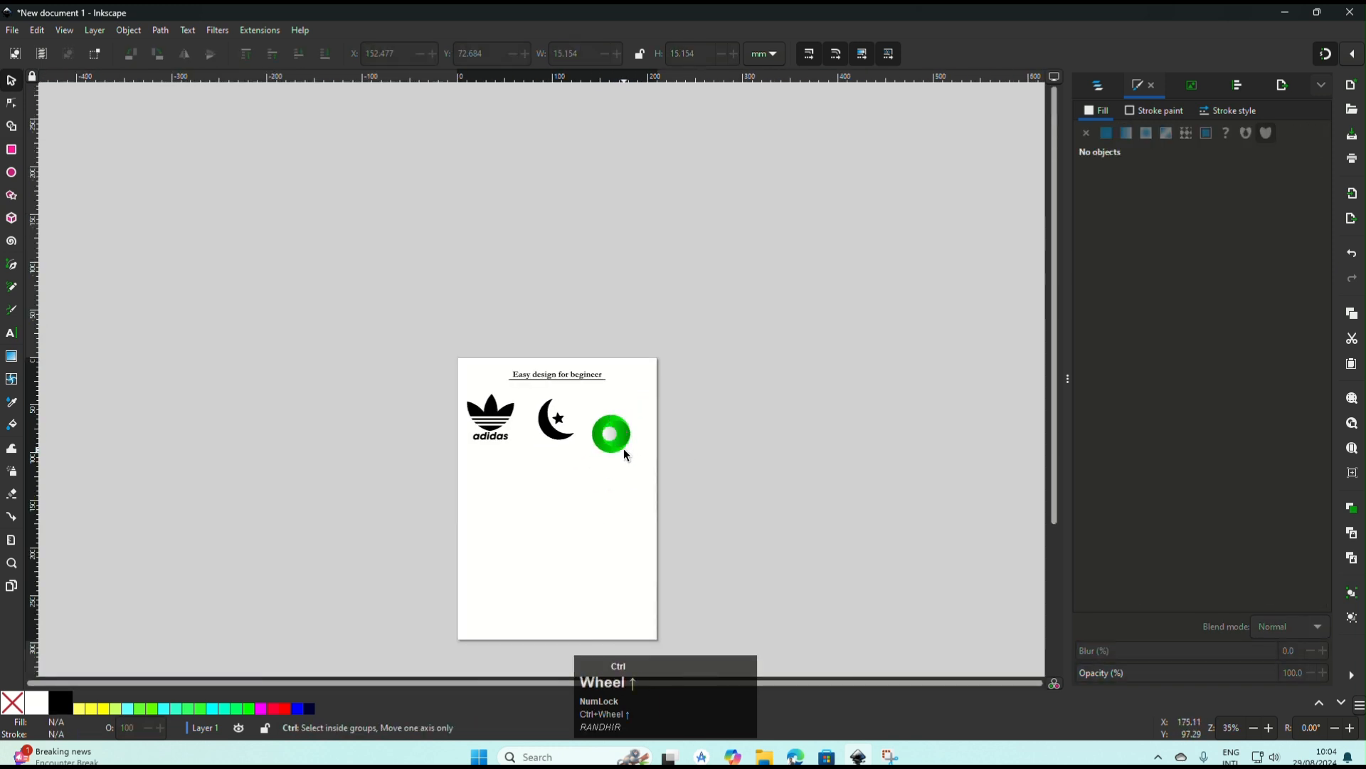
pyautogui.scroll(4, 625, 454)
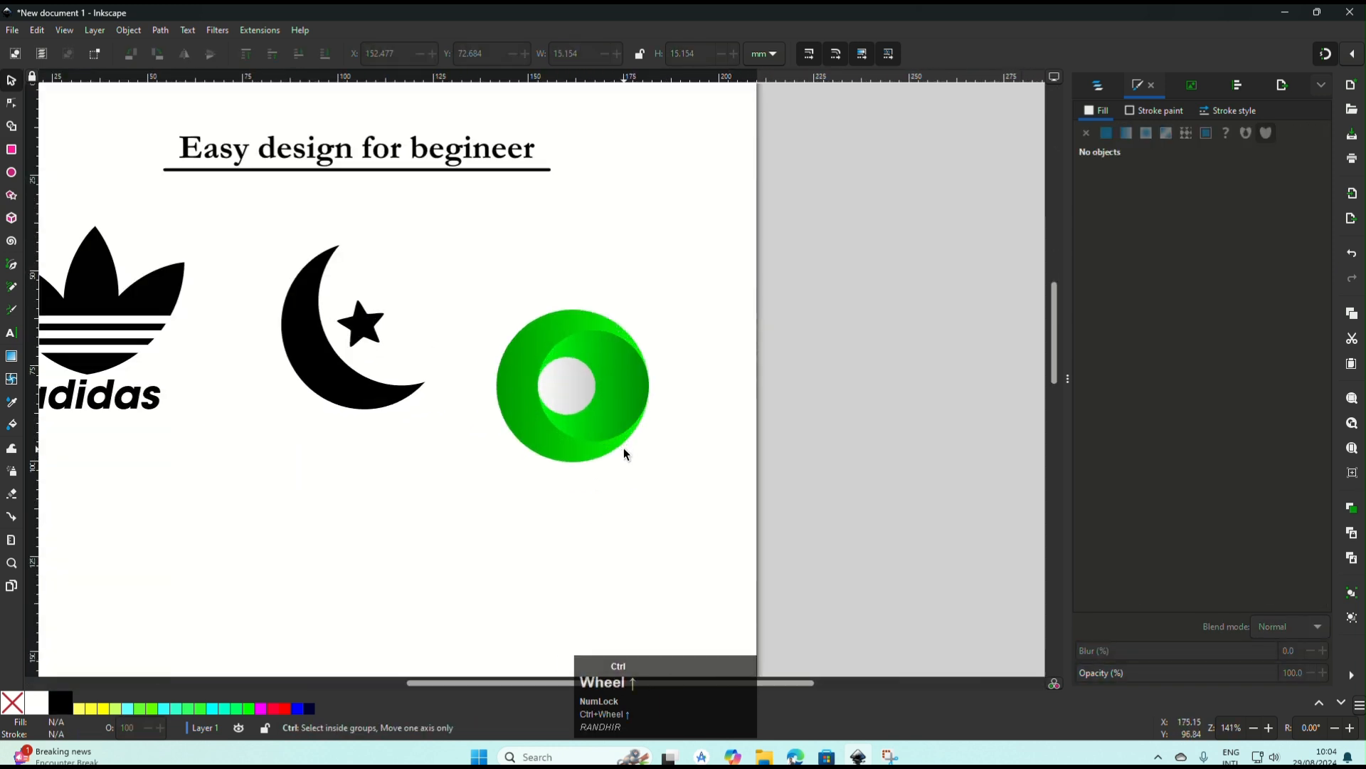
pyautogui.click(583, 396)
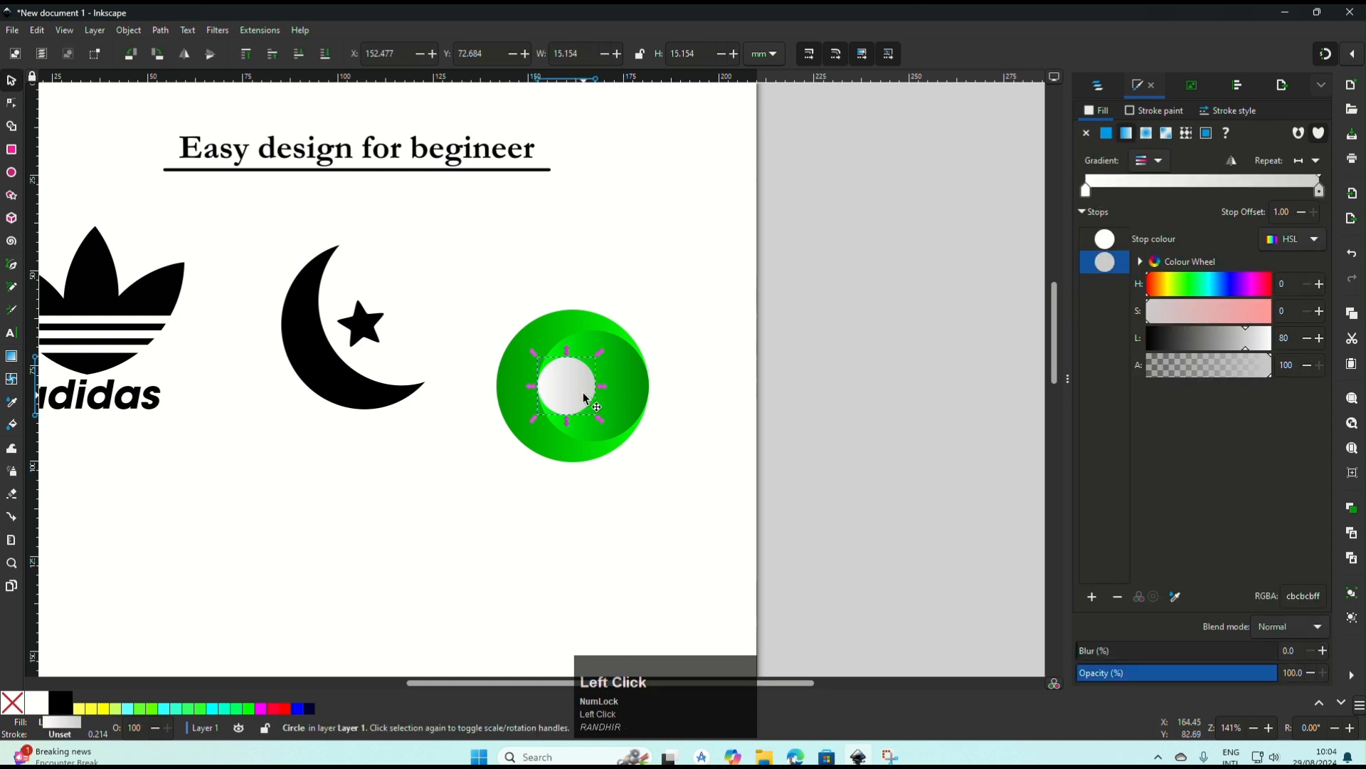
pyautogui.click(1270, 338)
pyautogui.click(823, 411)
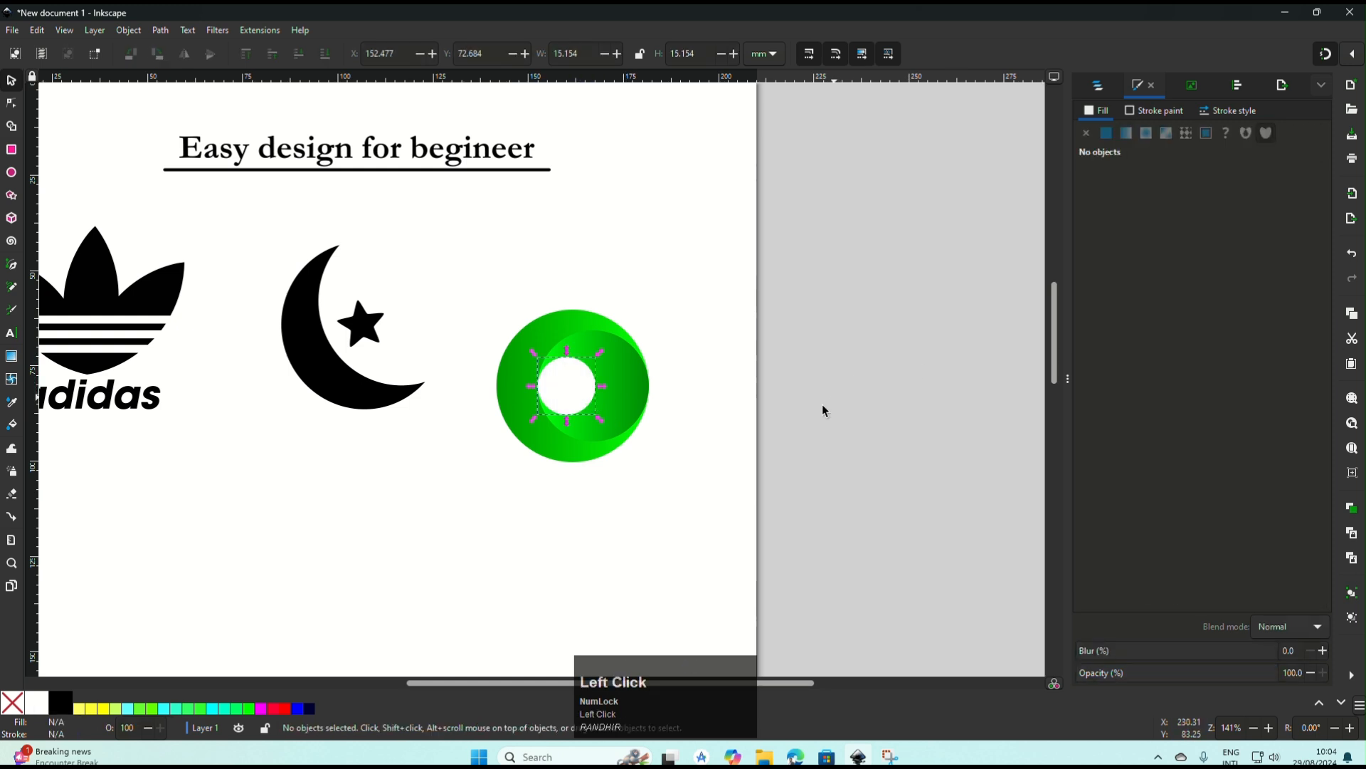
# - Try to cut the white circle out of the inner green circle with the Difference path operation, and undo it
pyautogui.click(569, 388)
pyautogui.keyDown('shift'); pyautogui.click(637, 407); pyautogui.keyUp('shift')
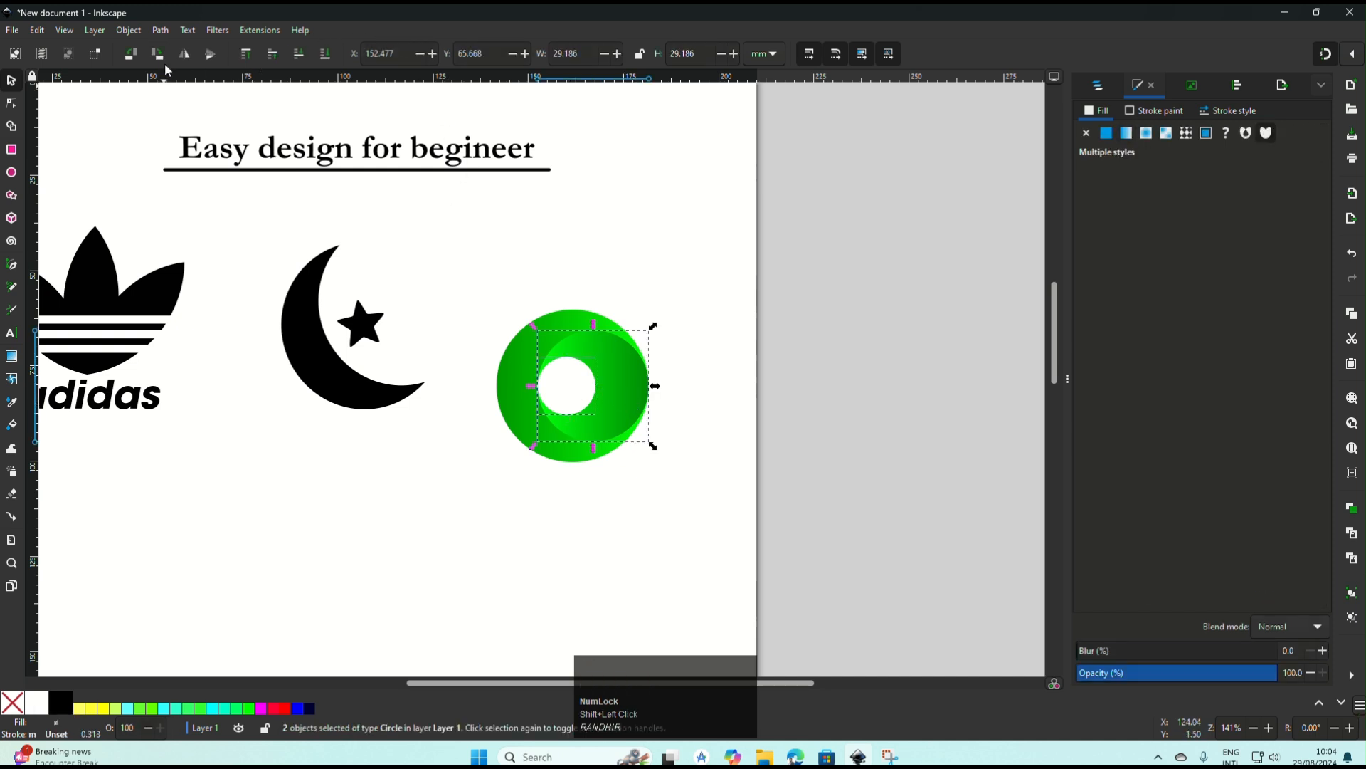
pyautogui.click(158, 30)
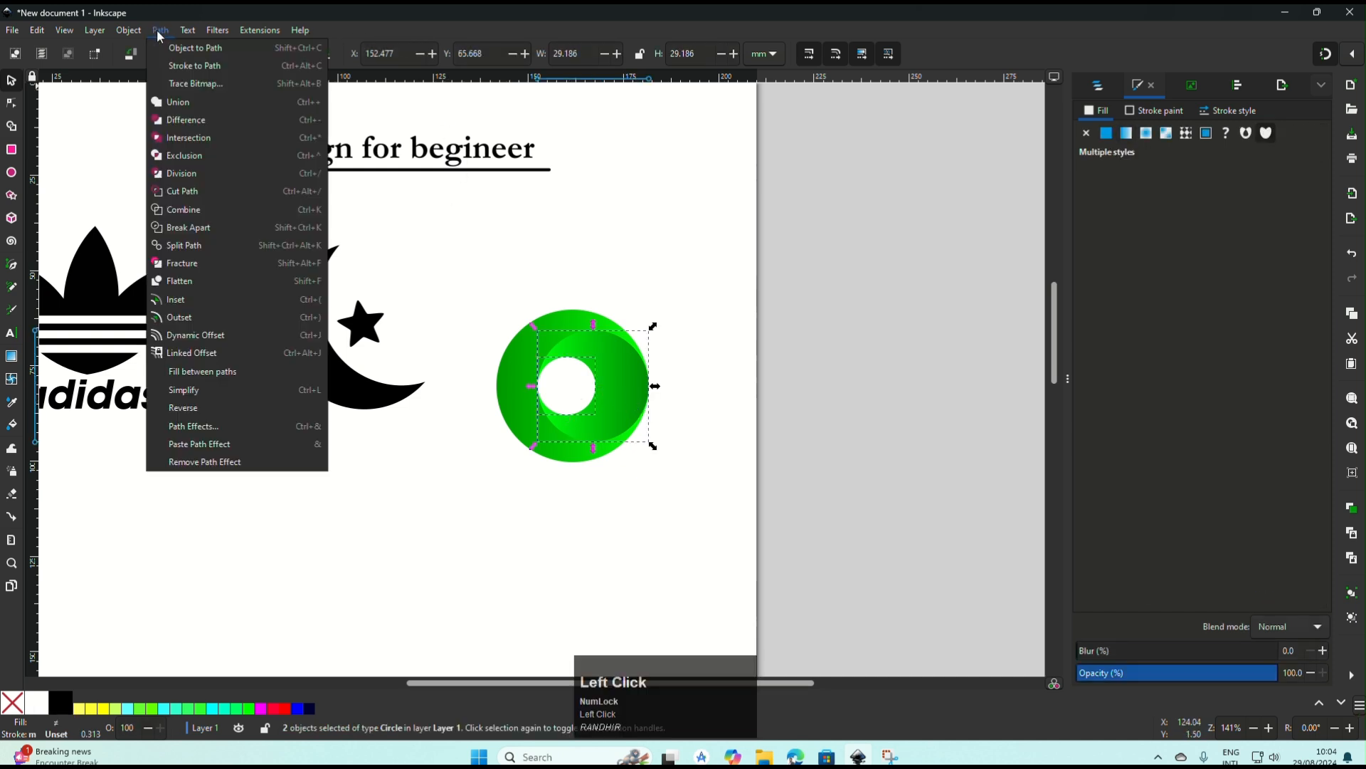
pyautogui.click(185, 120)
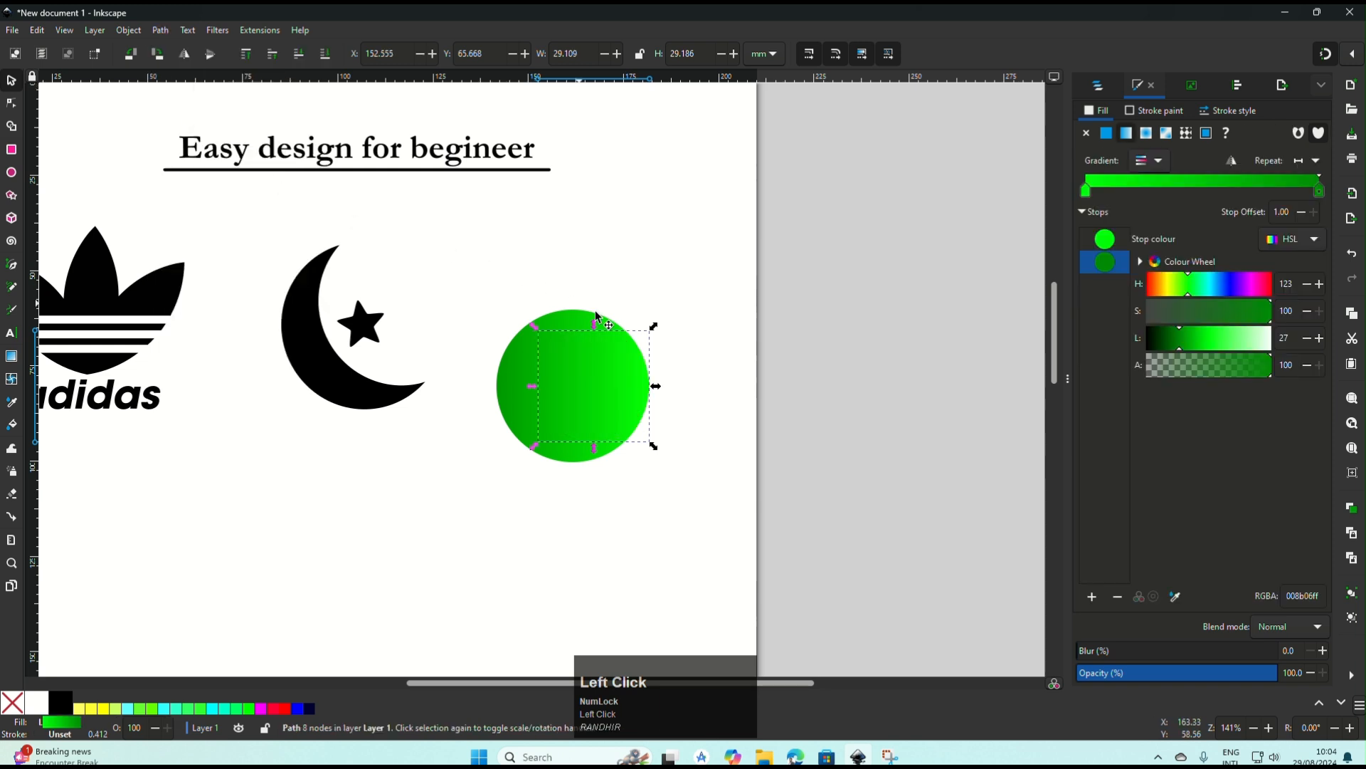
pyautogui.click(611, 394)
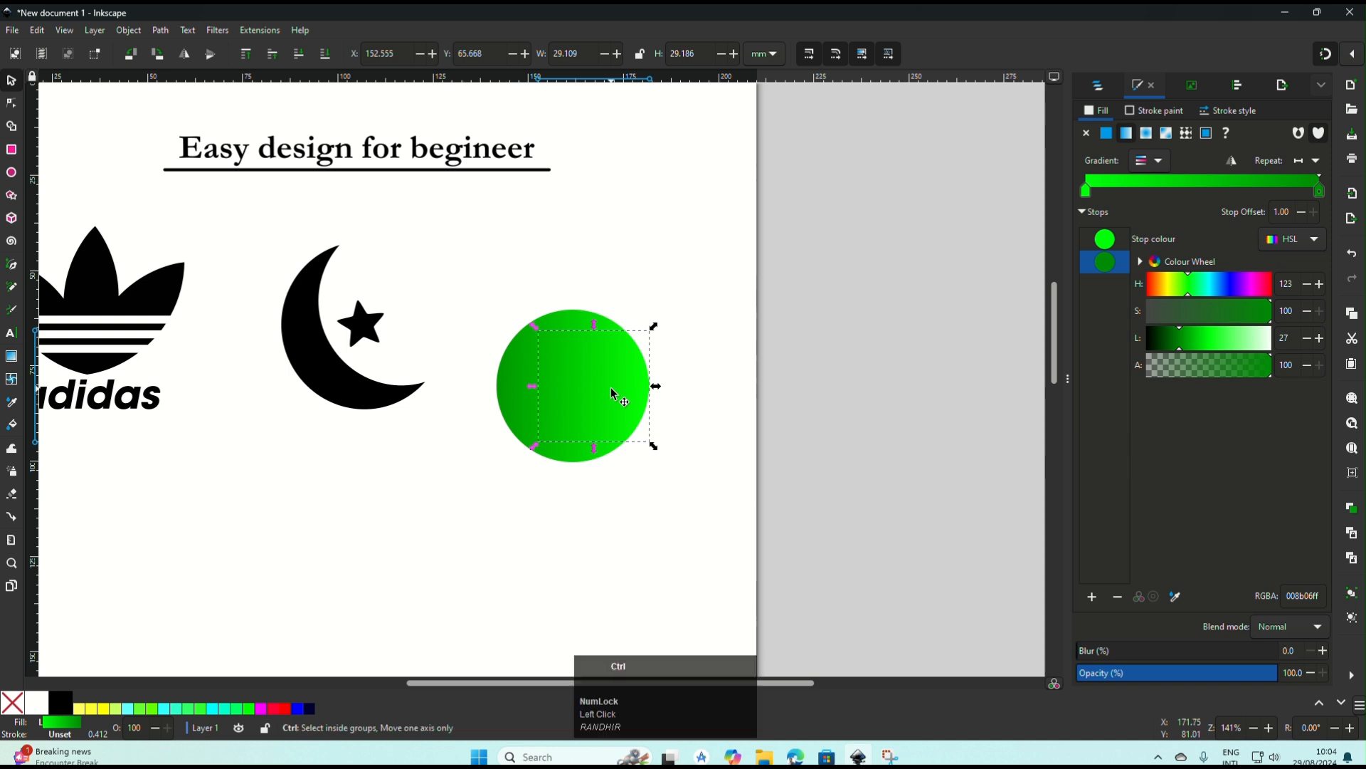
pyautogui.click(690, 411)
# - Move the white circle off the green circles to the empty area above and right of them, at about X 184, Y 47 mm
pyautogui.click(571, 393)
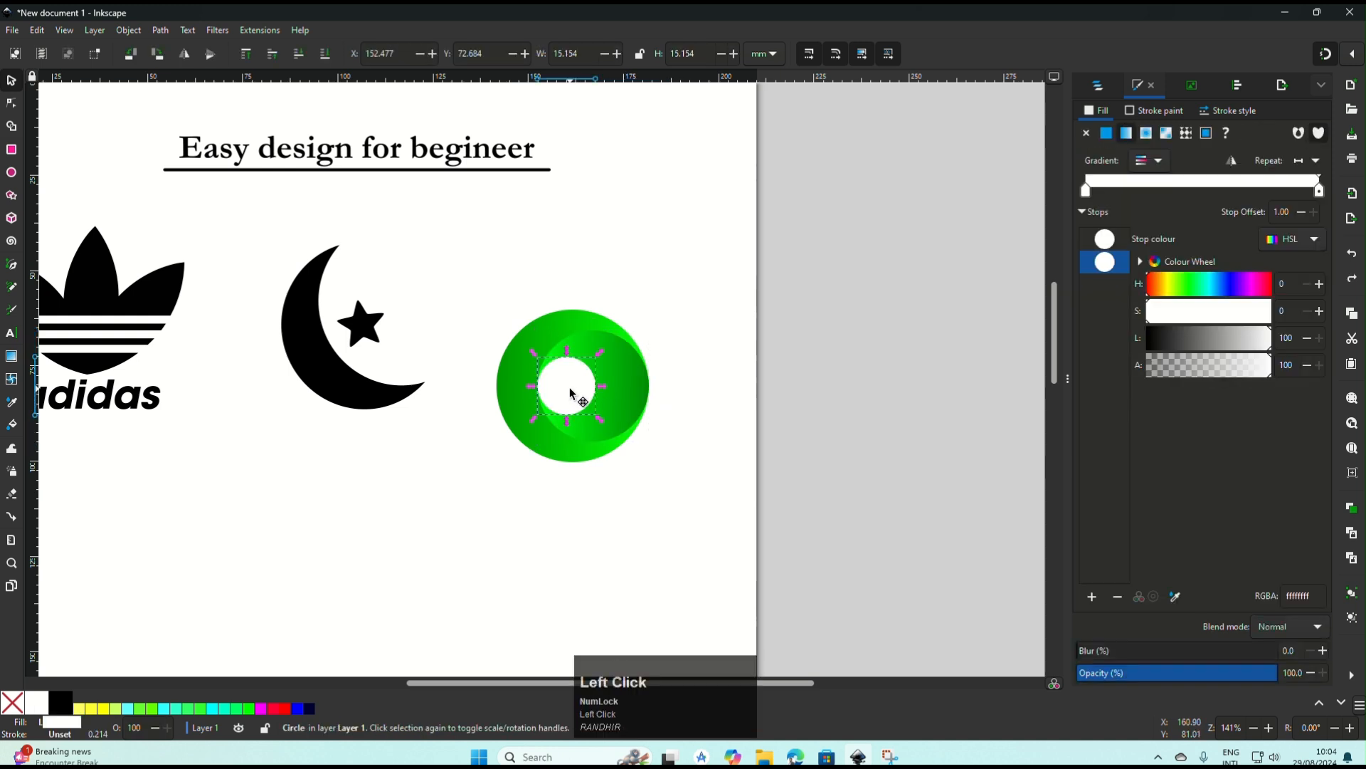
pyautogui.moveTo(571, 393); pyautogui.dragTo(698, 297)
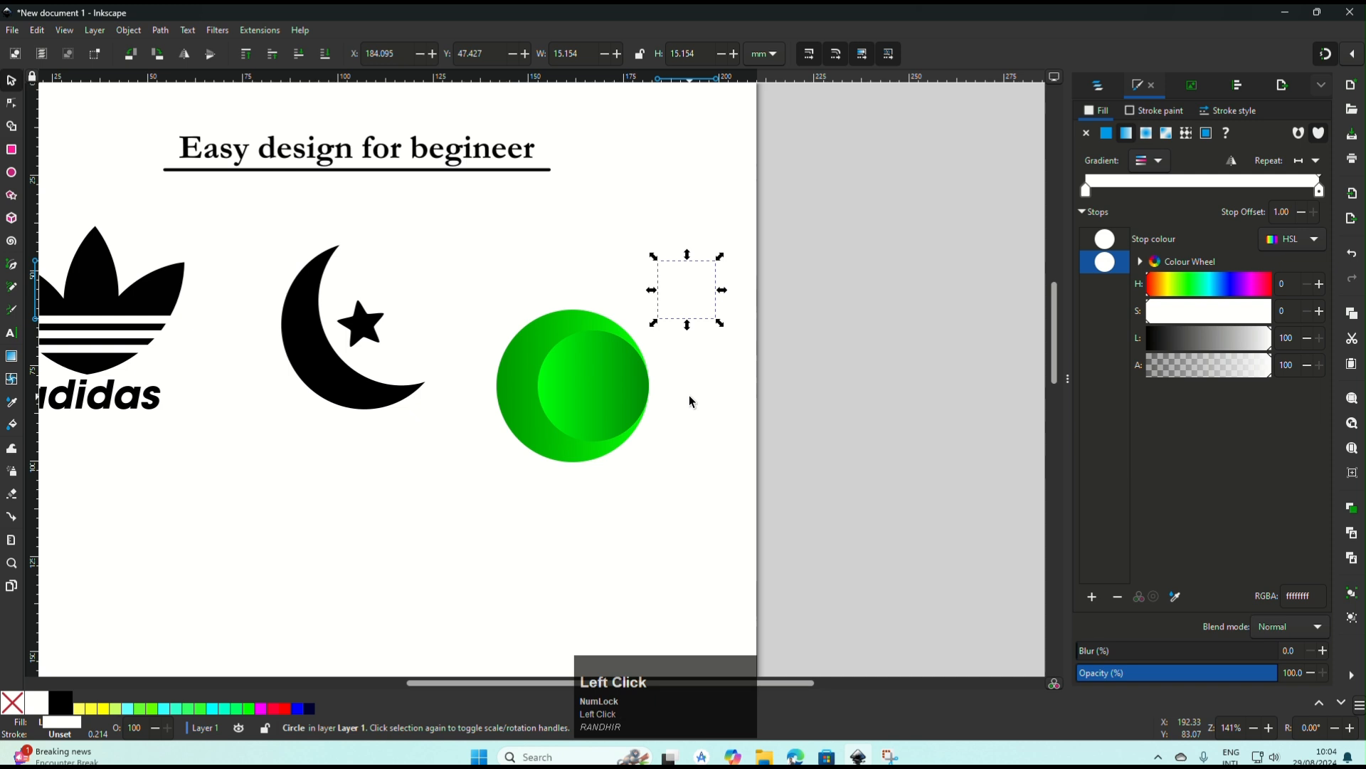
# - Examine the two overlapping green circles up close and at page scale without the white centre circle
pyautogui.click(689, 395)
pyautogui.click(622, 395)
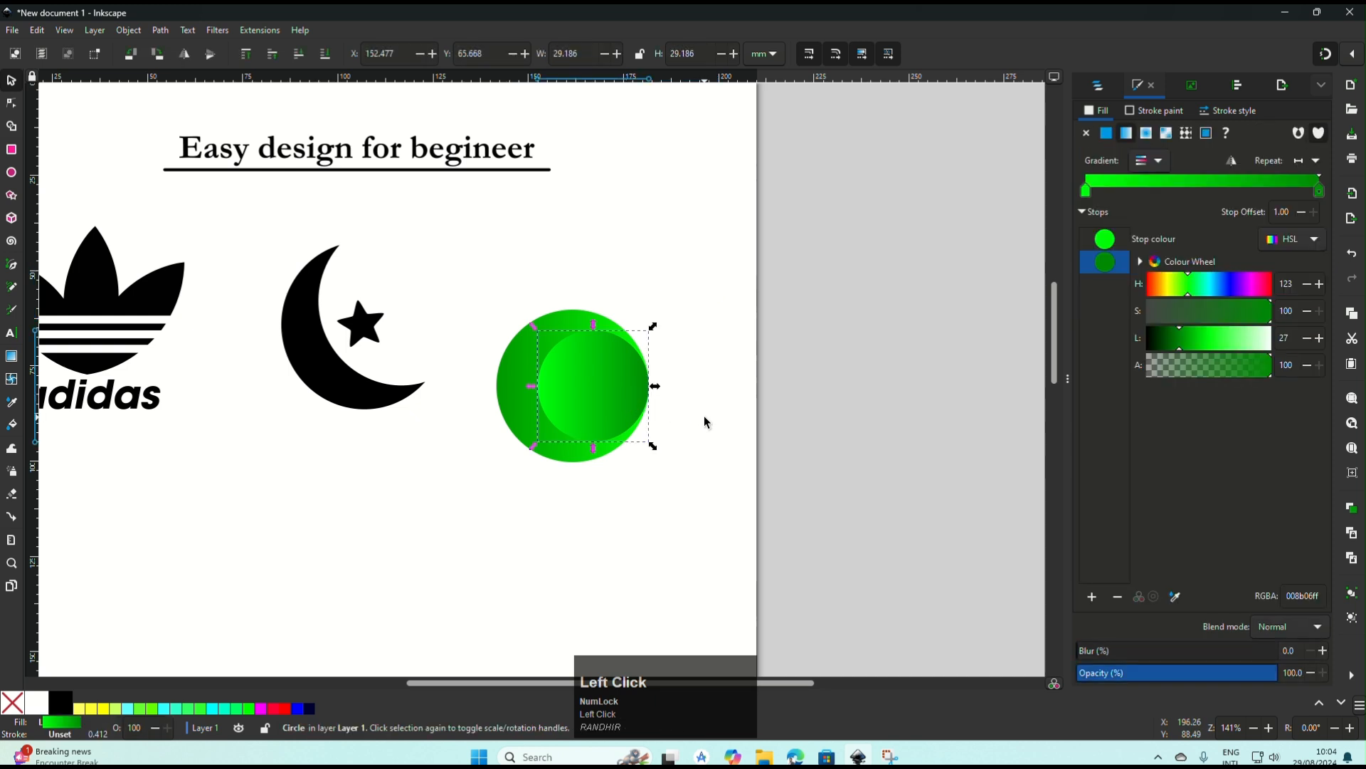
pyautogui.click(703, 416)
pyautogui.keyDown('ctrl'); pyautogui.scroll(2, 580, 407); pyautogui.keyUp('ctrl')
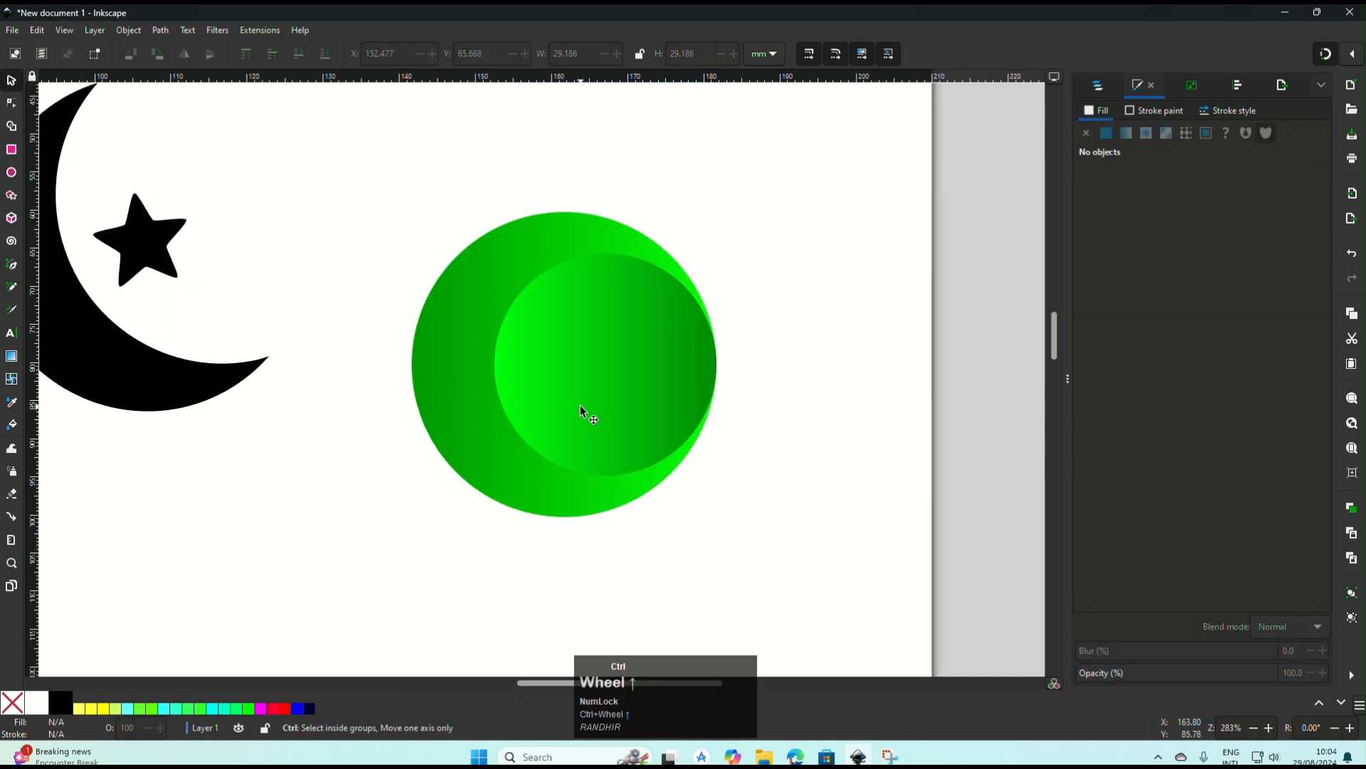
pyautogui.keyDown('ctrl'); pyautogui.scroll(1, 580, 407); pyautogui.keyUp('ctrl')
pyautogui.keyDown('ctrl'); pyautogui.scroll(-1, 580, 407); pyautogui.keyUp('ctrl')
pyautogui.keyDown('ctrl'); pyautogui.scroll(-3, 581, 410); pyautogui.keyUp('ctrl')
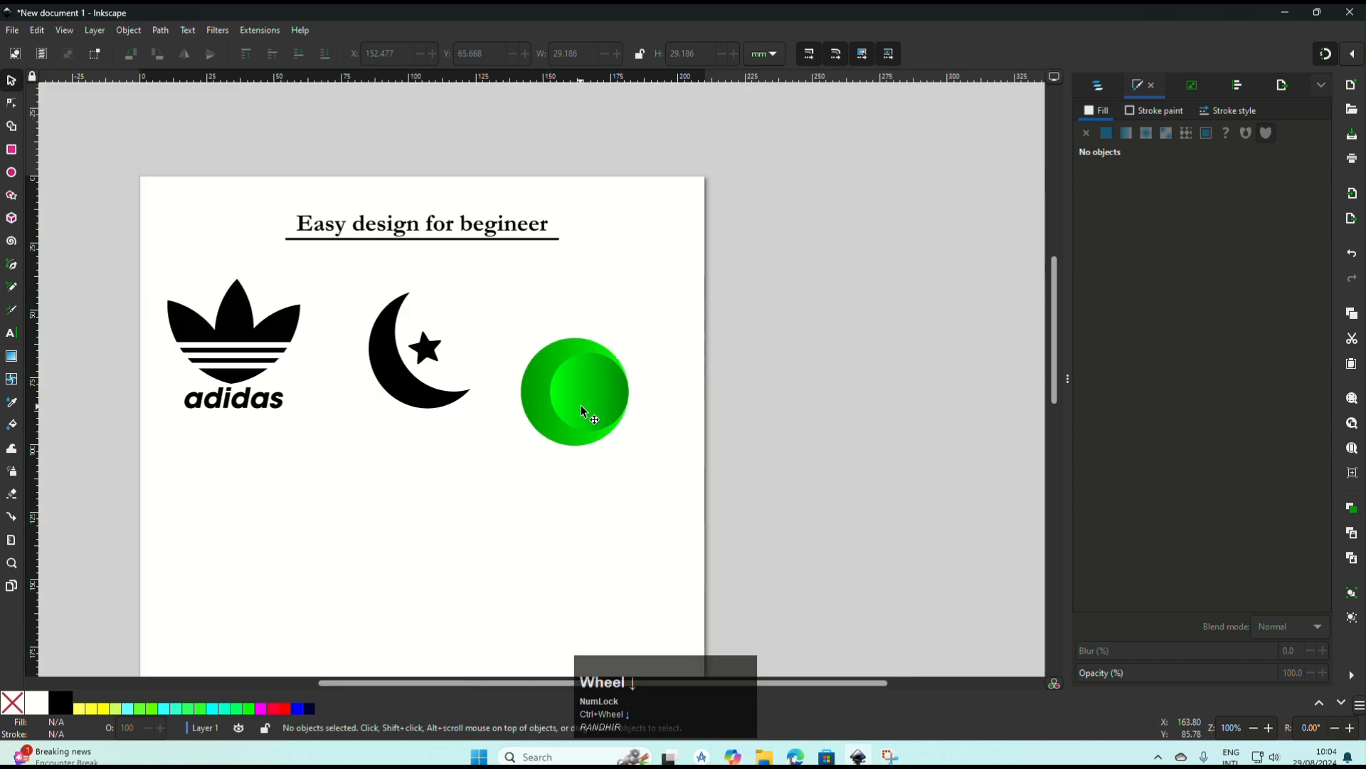
pyautogui.click(667, 453)
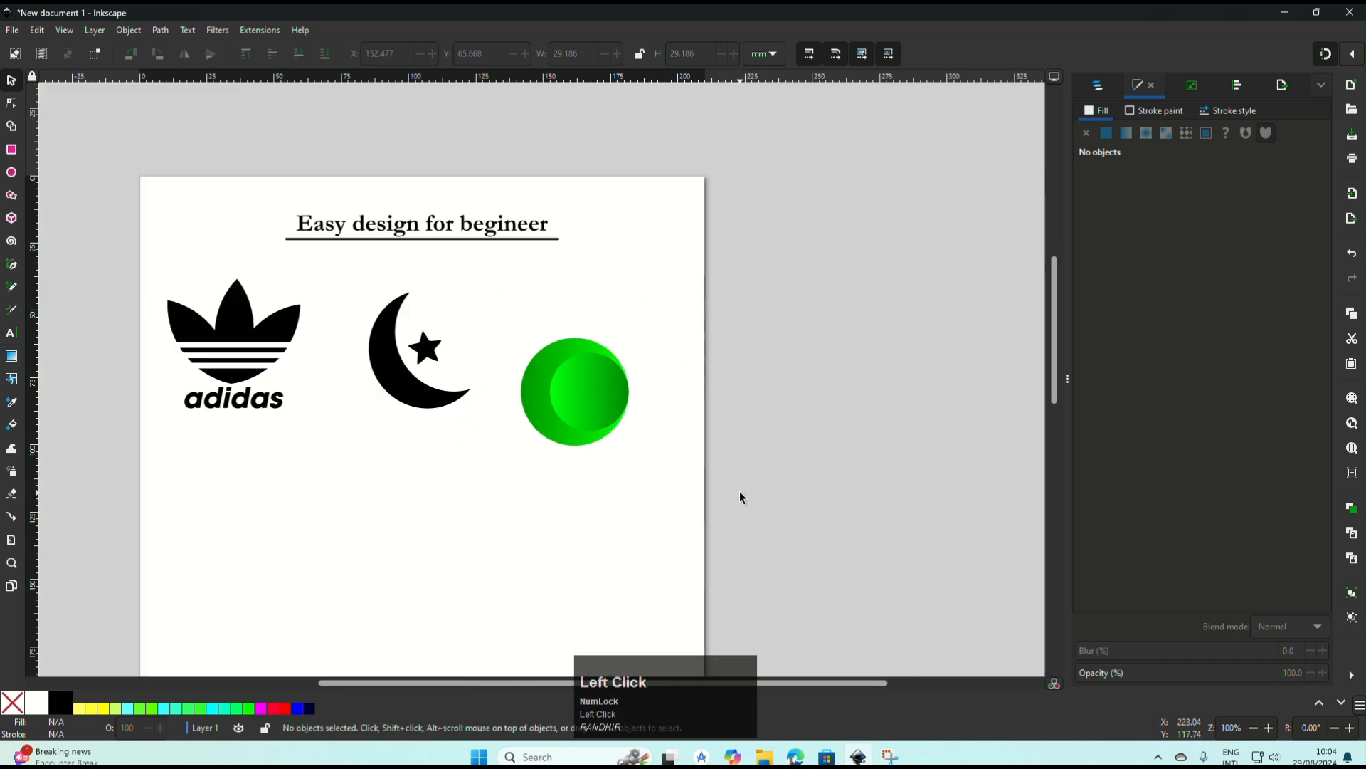
# - Undo the white circle's move off the green circles, and group all three circles of the design
pyautogui.hotkey('ctrl', 'z')
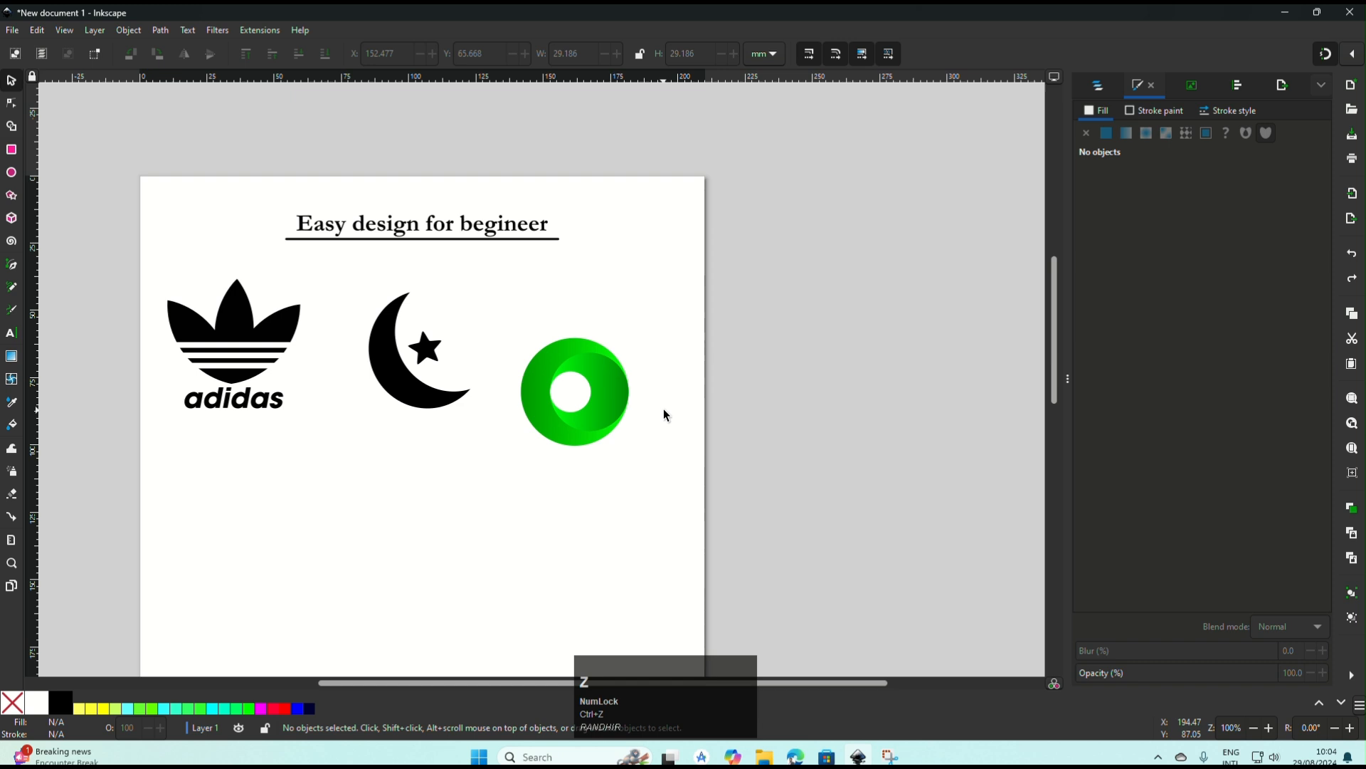
pyautogui.moveTo(674, 488); pyautogui.dragTo(496, 299)
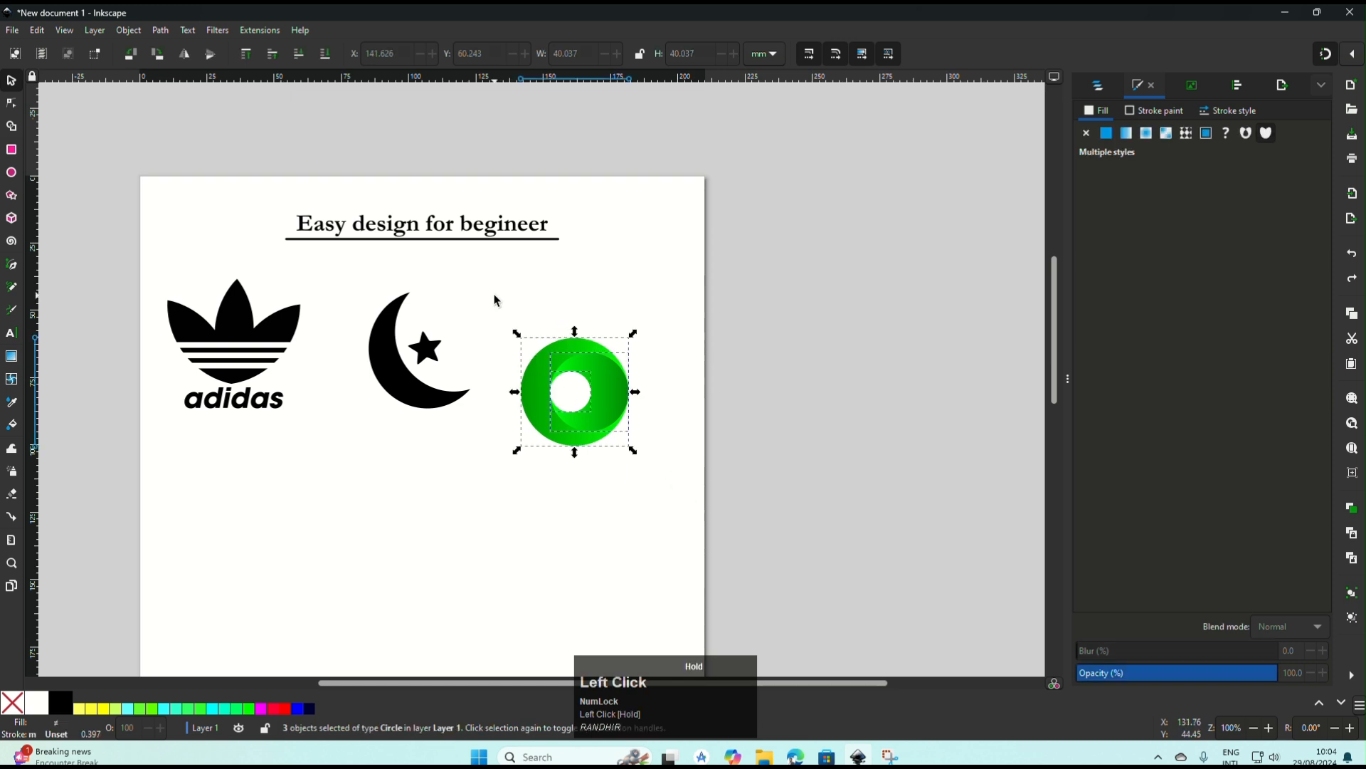
pyautogui.press('ctrl')
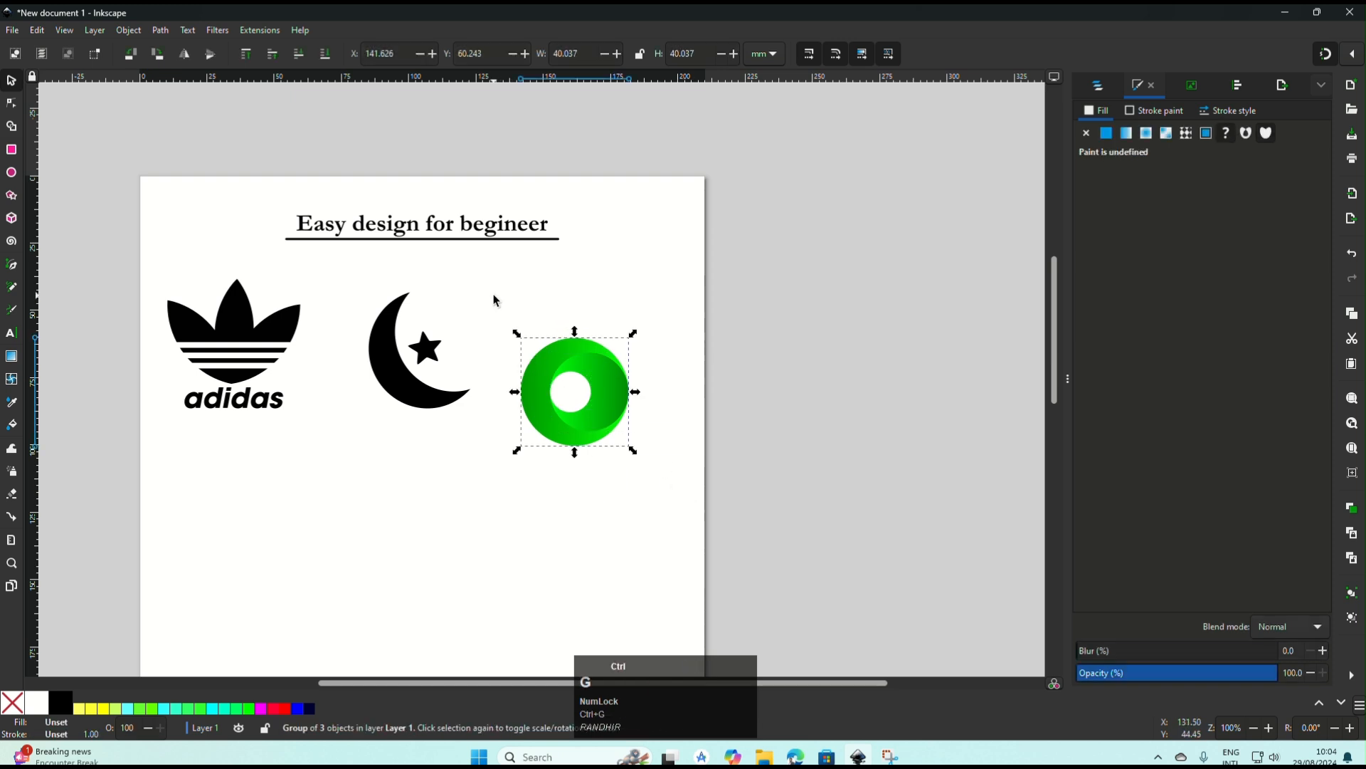
# - Place one copy of the circle group below the adidas logo at about X 10, Y 98 mm and another beside the crescent at about Y 46 mm
pyautogui.moveTo(584, 393); pyautogui.dragTo(441, 516)
pyautogui.moveTo(586, 398); pyautogui.dragTo(581, 377)
pyautogui.moveTo(451, 519); pyautogui.dragTo(245, 490)
# - Ungroup the circle design below the adidas logo and delete its white centre circle
pyautogui.scroll(5, 245, 489)
pyautogui.hscroll(-2, 319, 494)
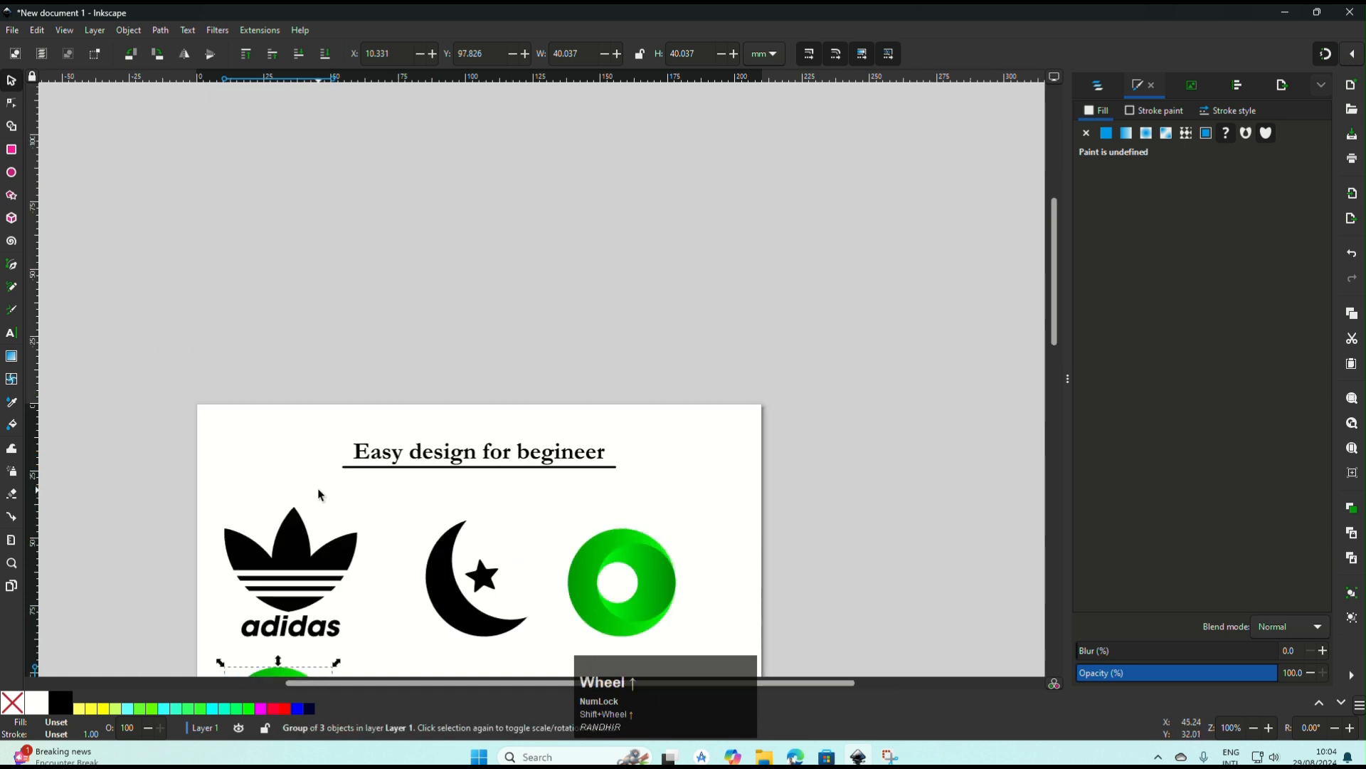
pyautogui.scroll(-5, 318, 494)
pyautogui.scroll(-5, 318, 493)
pyautogui.hscroll(-5, 314, 471)
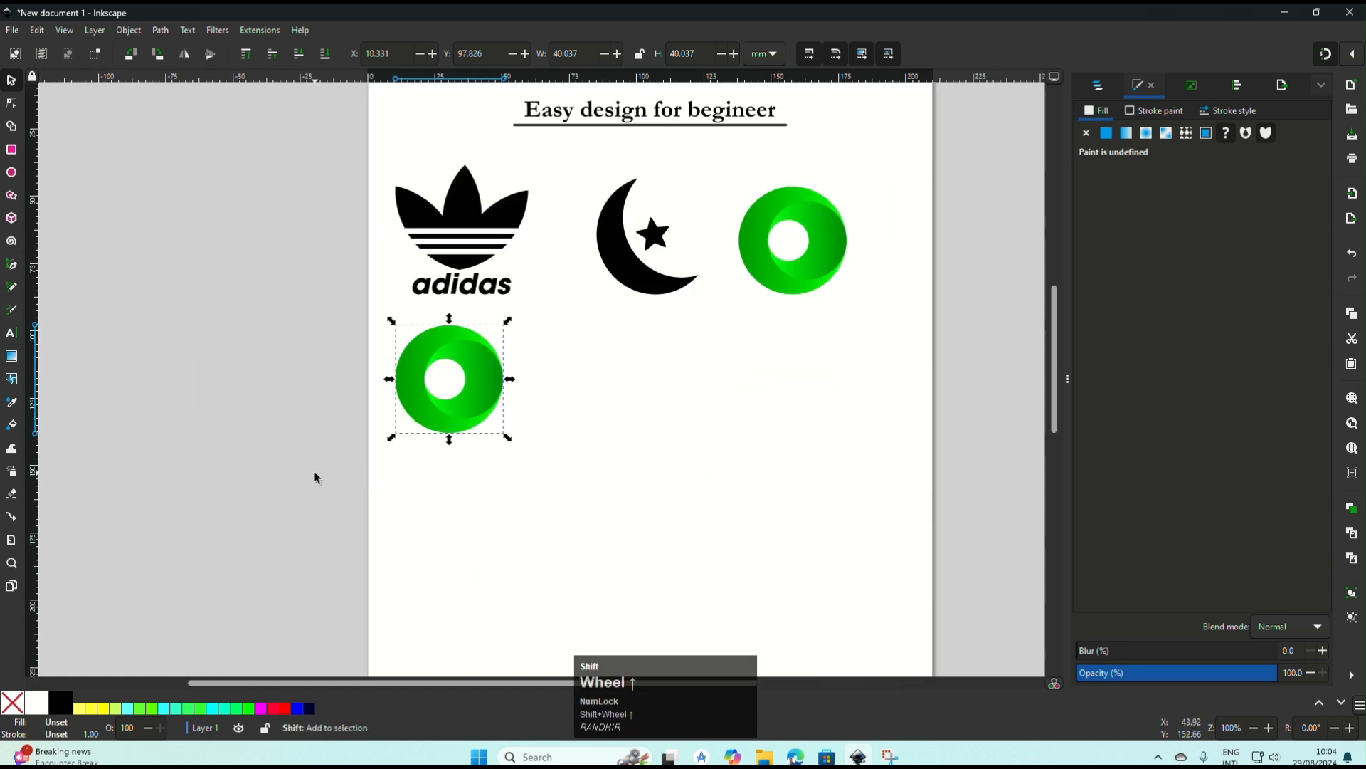
pyautogui.keyDown('ctrl'); pyautogui.scroll(1, 420, 395); pyautogui.keyUp('ctrl')
pyautogui.click(464, 374)
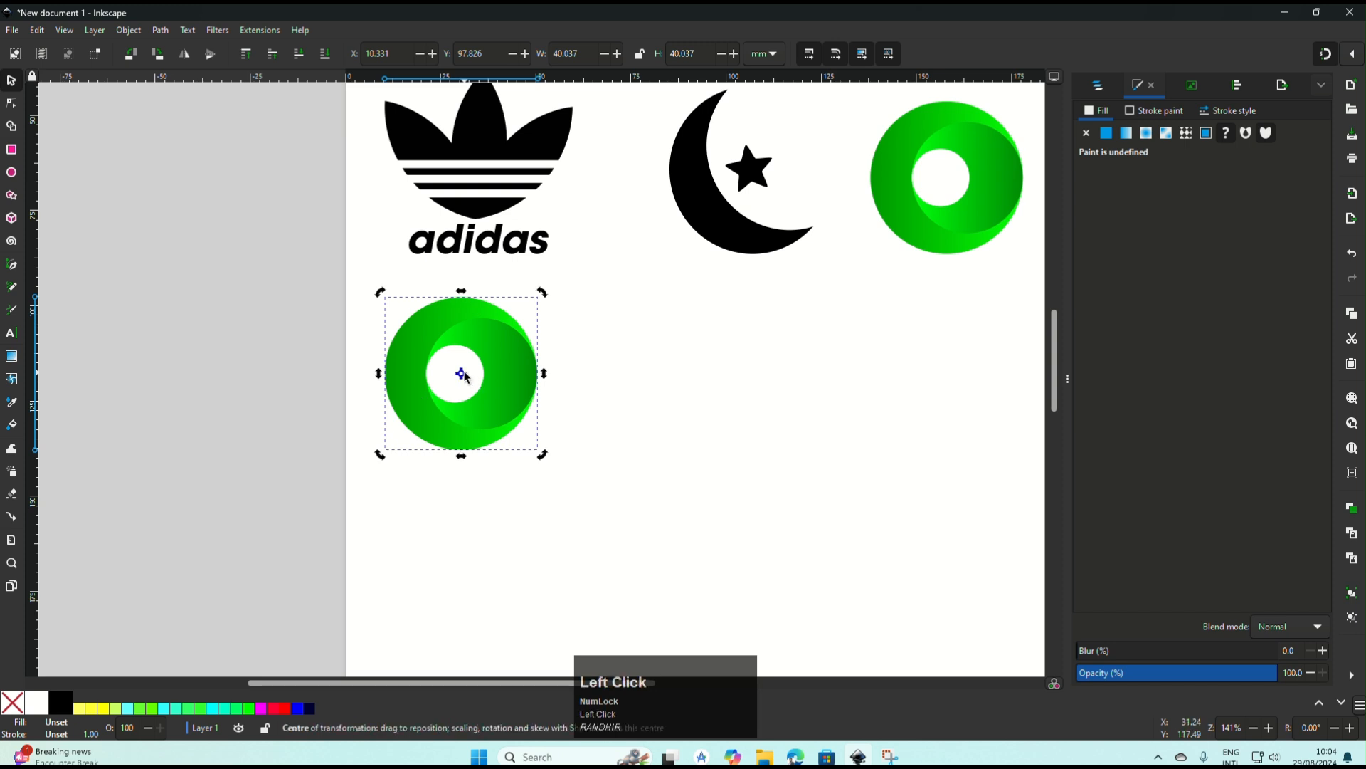
pyautogui.hotkey('ctrl', 'shift', 'g')
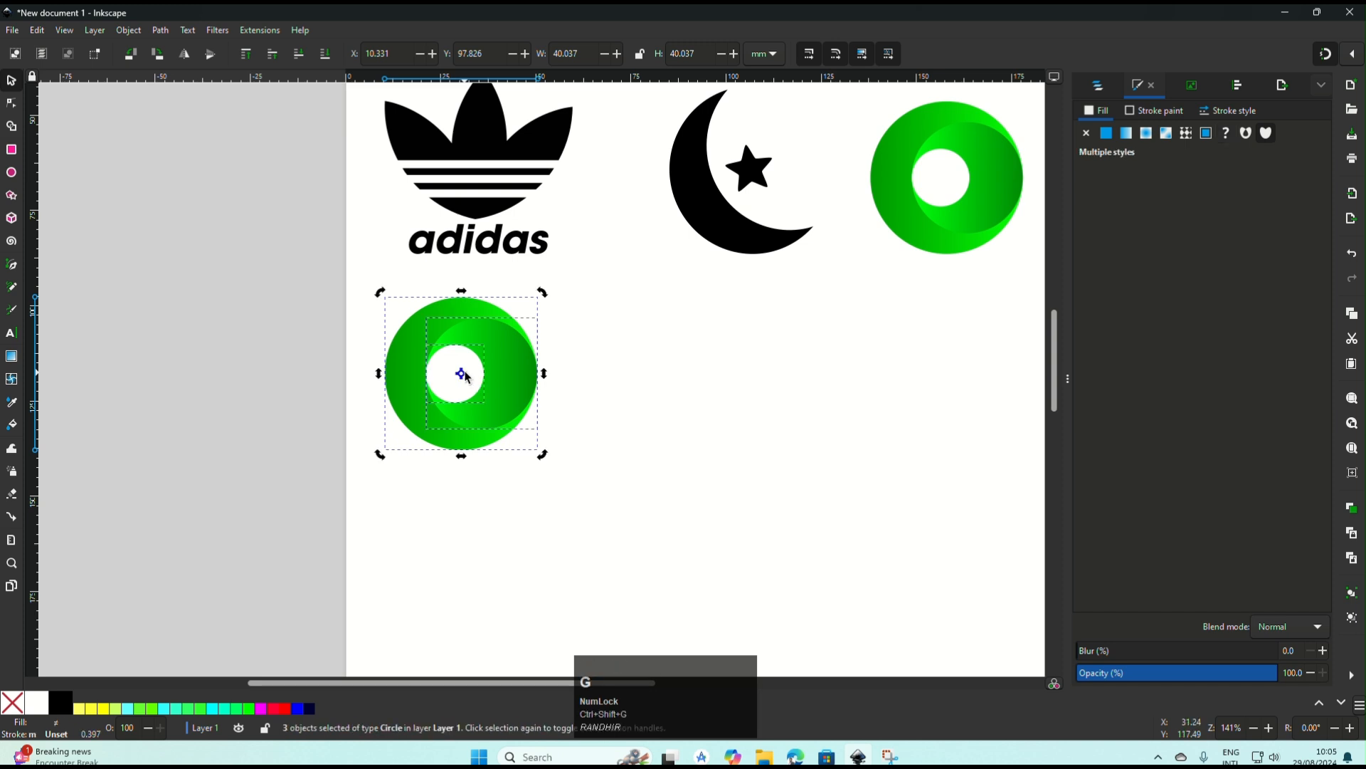
pyautogui.click(695, 420)
pyautogui.click(470, 384)
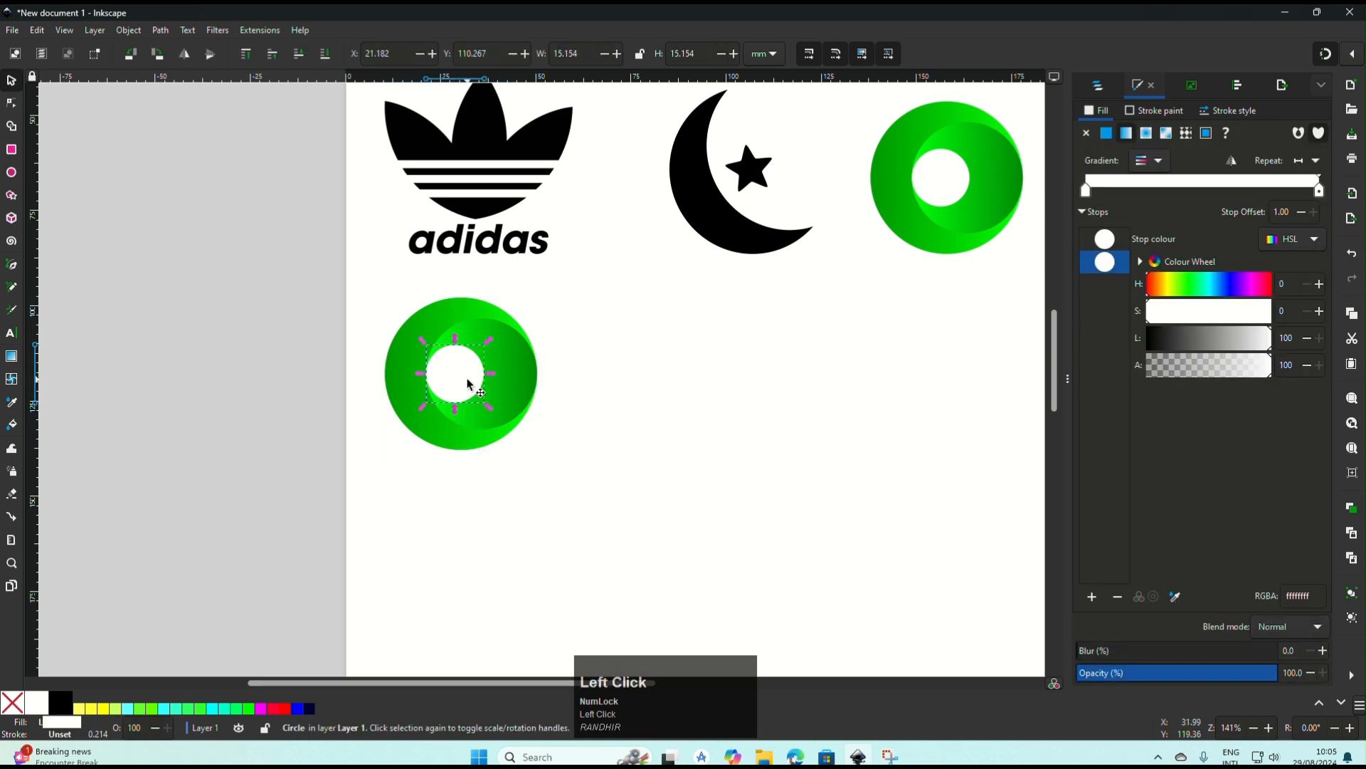
pyautogui.press('Delete')
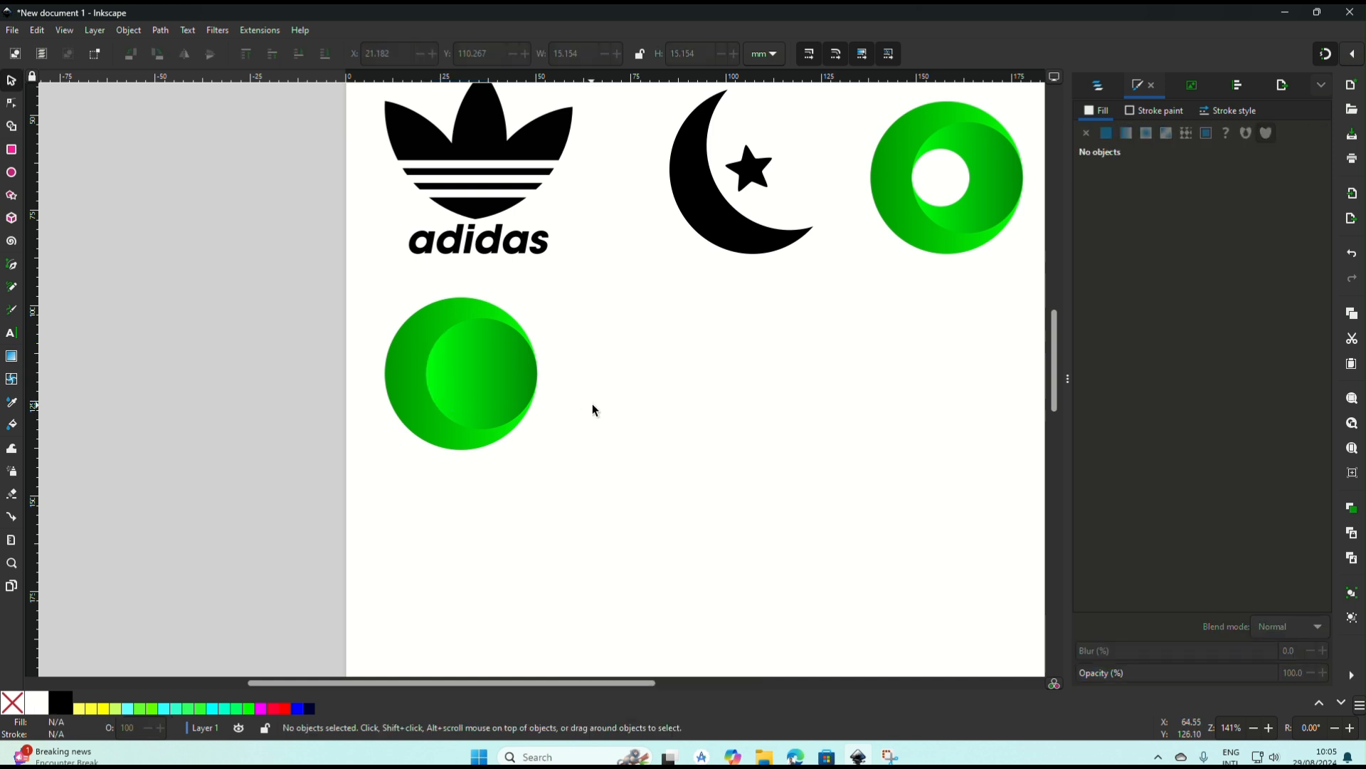
pyautogui.click(593, 403)
# - Check the two-circle design below the adidas logo and the hollow-centre group beside the crescent by selecting each, and clear the selection
pyautogui.keyDown('ctrl'); pyautogui.scroll(-1, 594, 404); pyautogui.keyUp('ctrl')
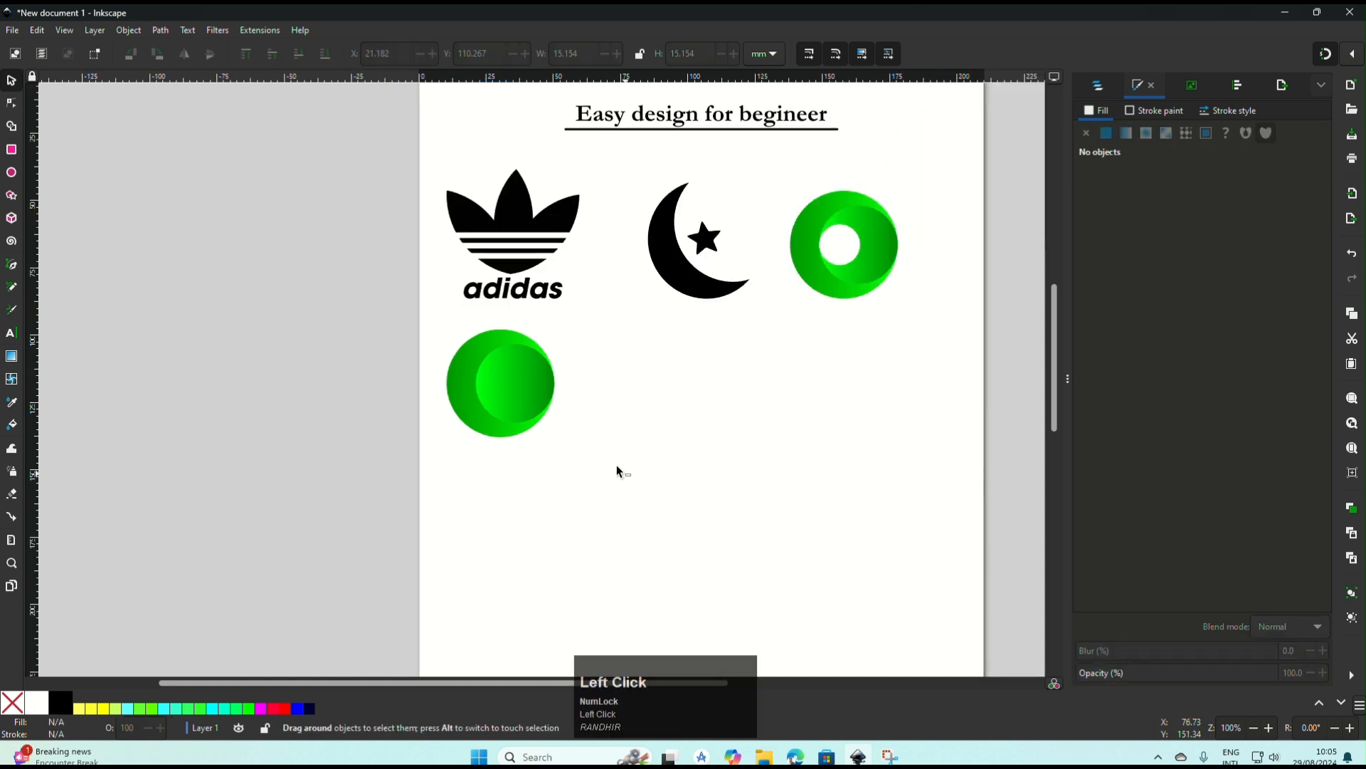
pyautogui.moveTo(616, 466); pyautogui.dragTo(423, 320)
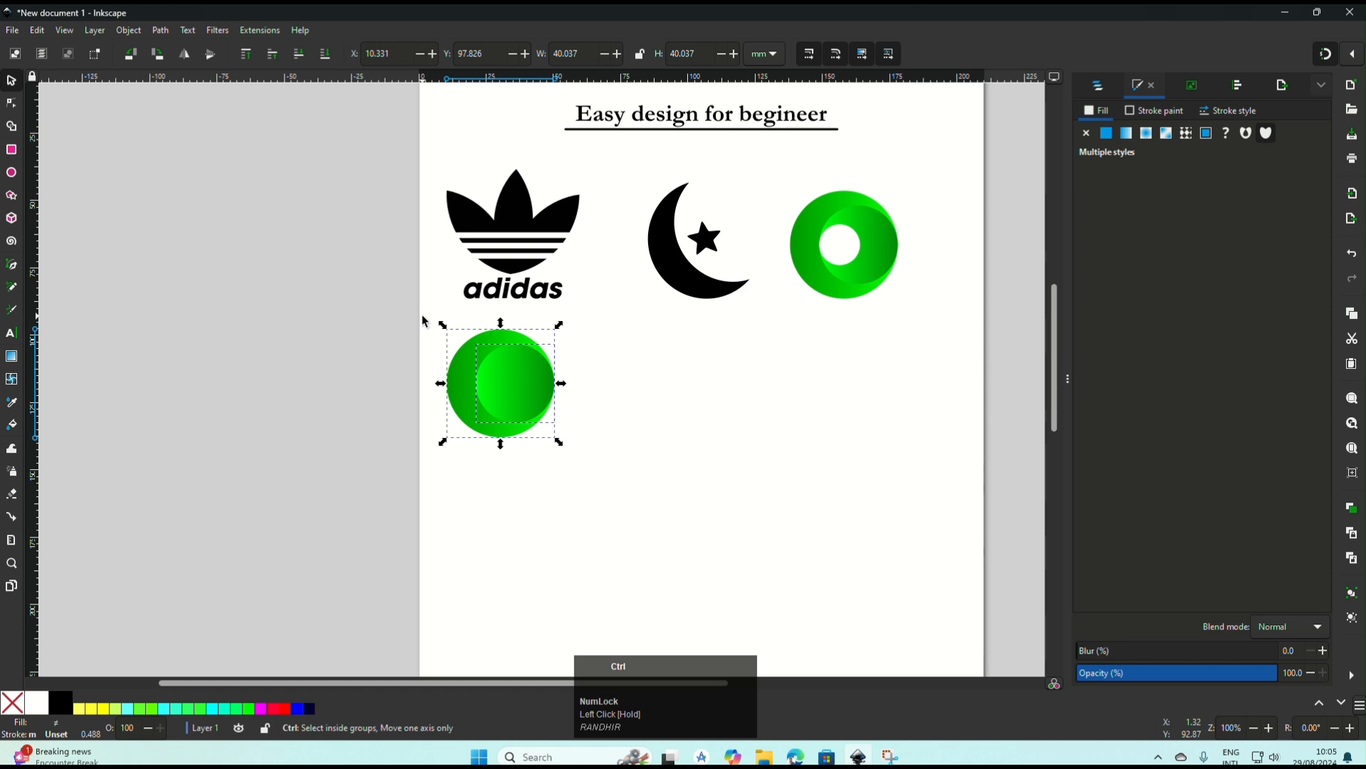
pyautogui.click(552, 359)
pyautogui.click(773, 408)
pyautogui.click(850, 281)
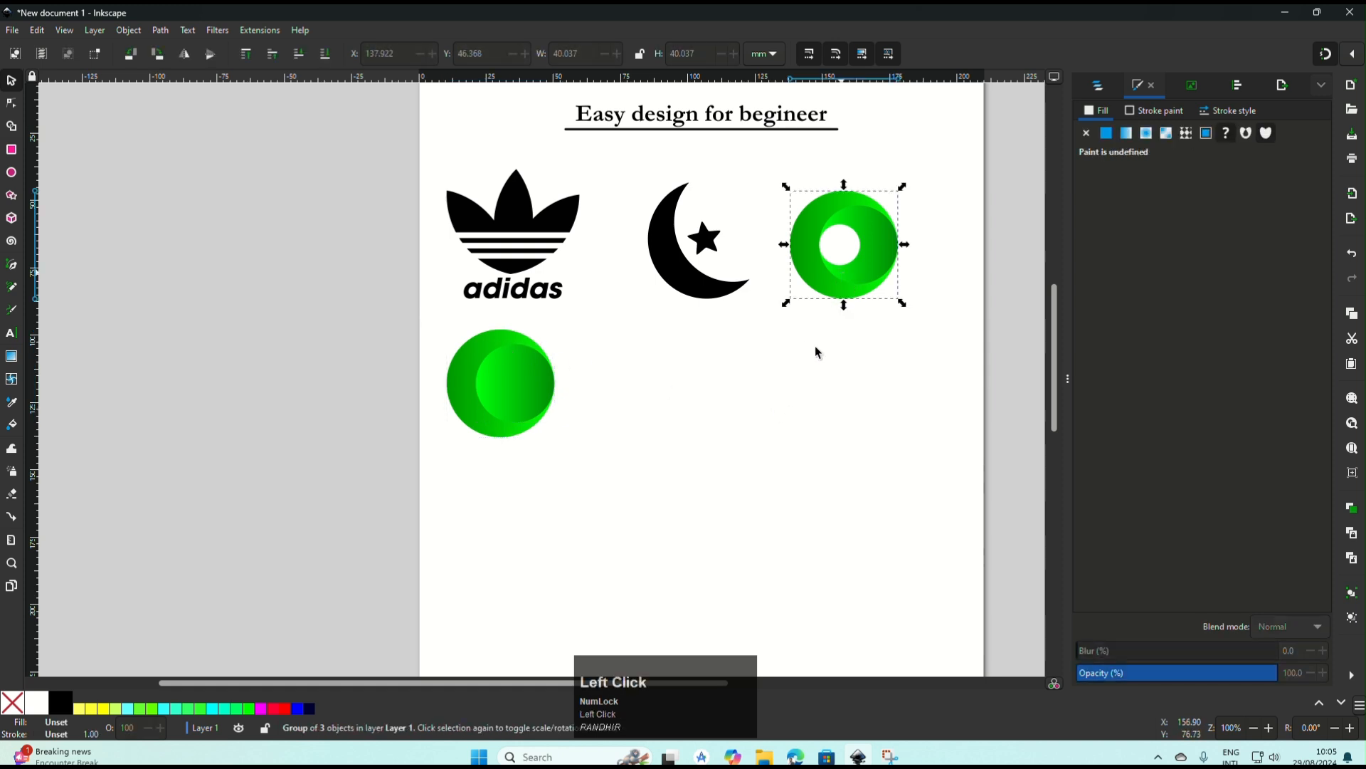
pyautogui.click(1019, 383)
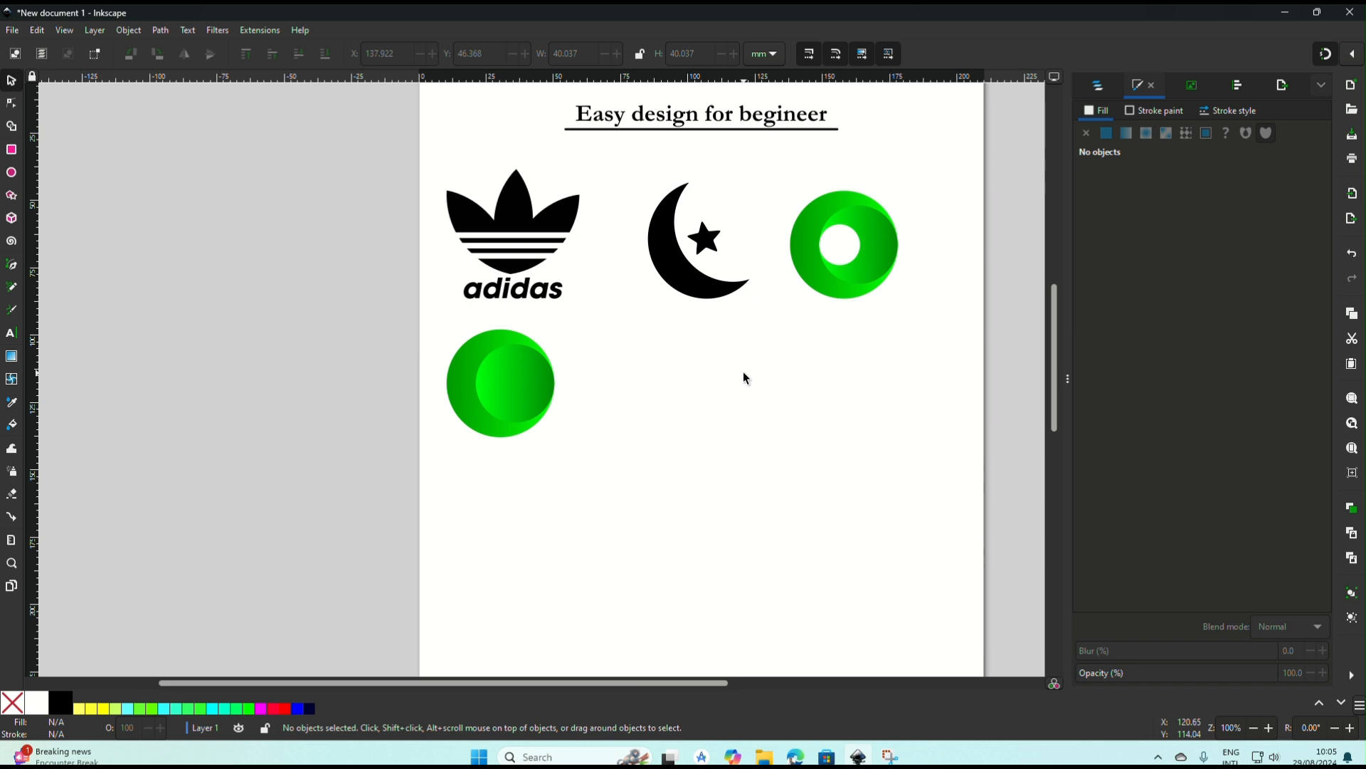
pyautogui.hscroll(2, 864, 356)
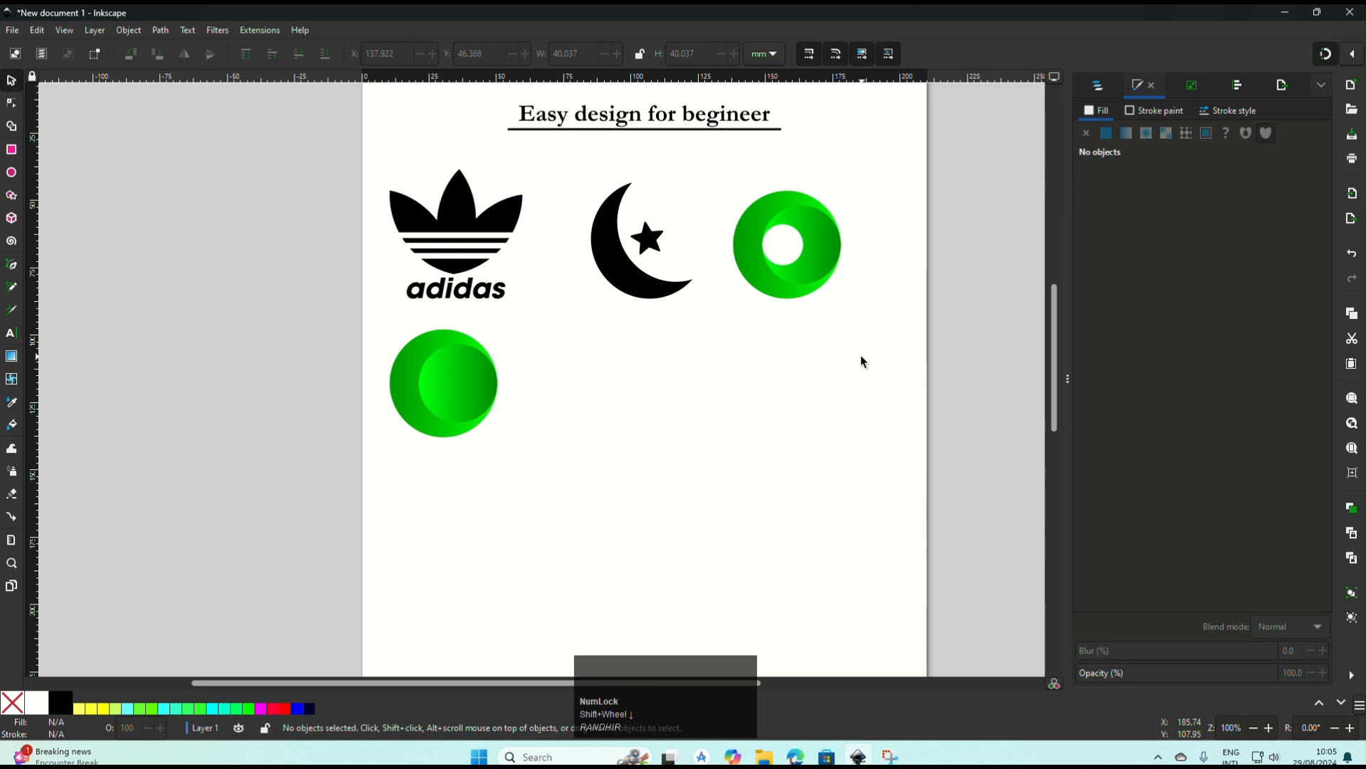
pyautogui.scroll(2, 860, 361)
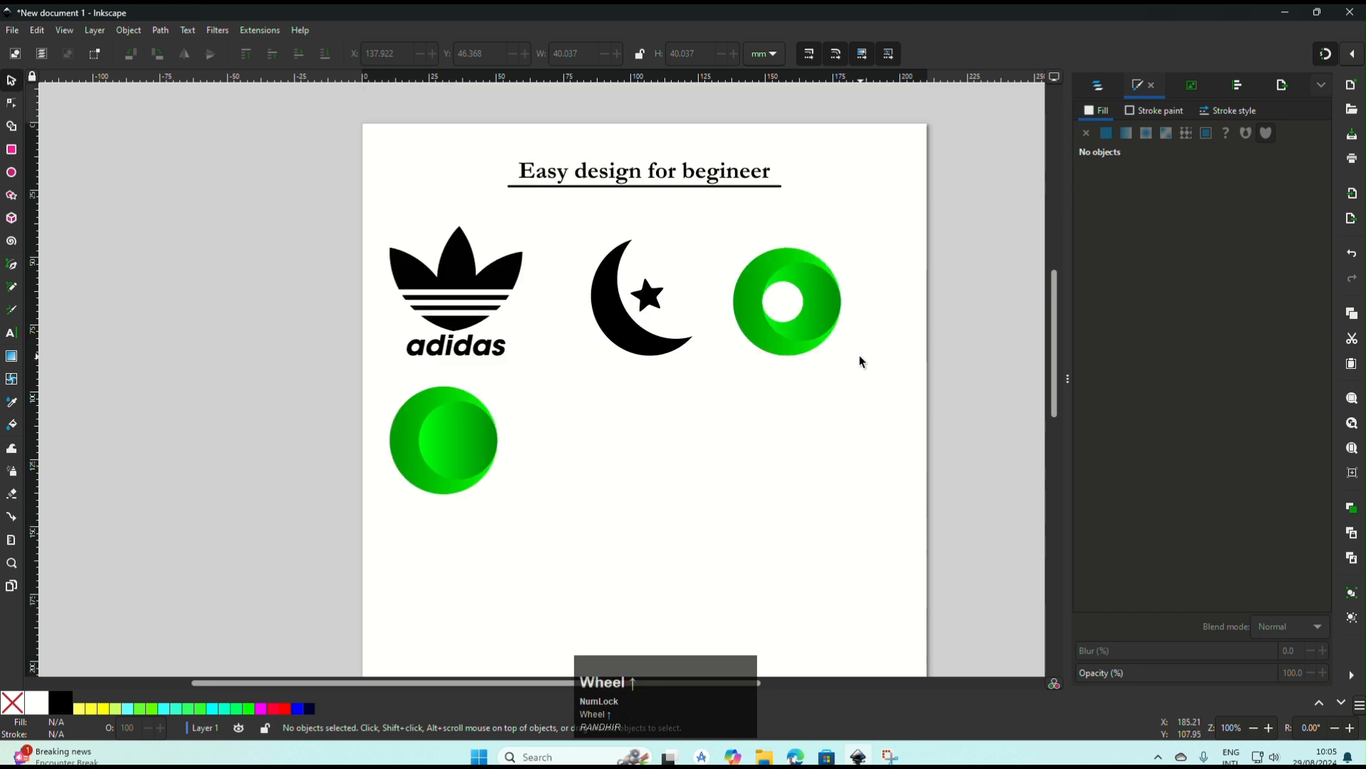